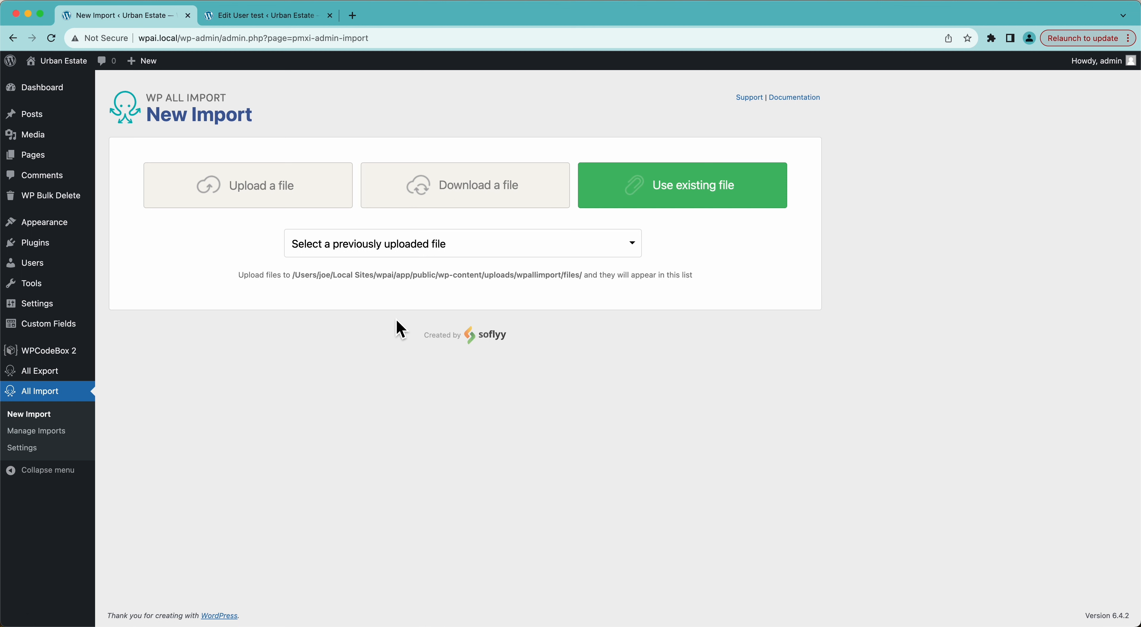
Upload Users with Job Info.csv from the Downloads folder as the import file, previewing its columns before opening it
{"action": "left_click", "coordinate": [239, 204]}
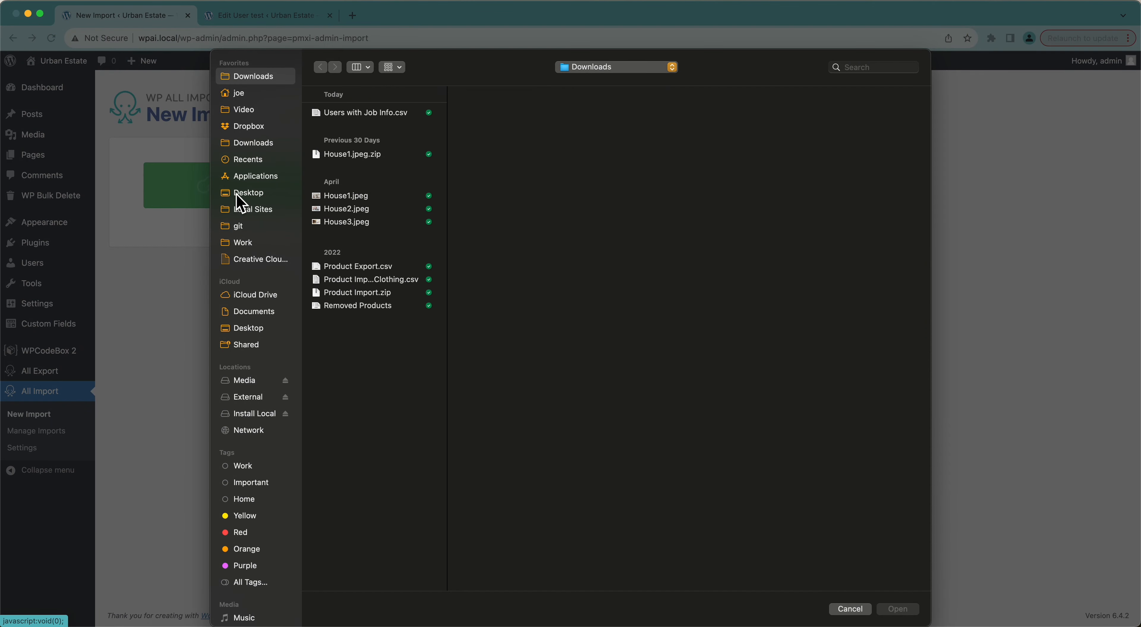
{"action": "left_click", "coordinate": [379, 114]}
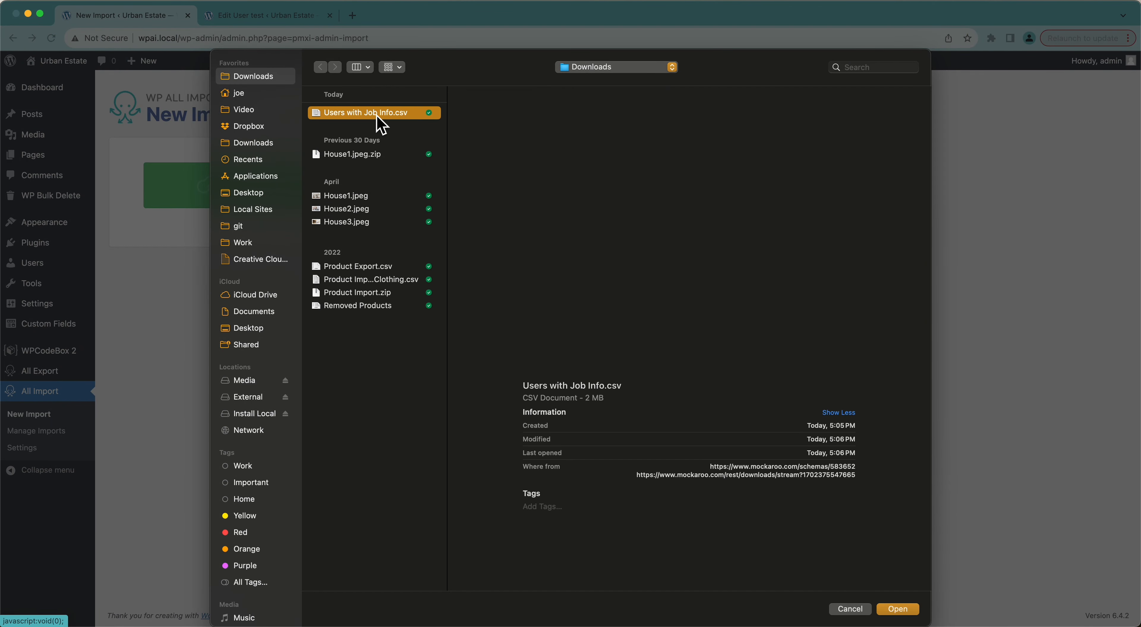
{"action": "key", "text": "space"}
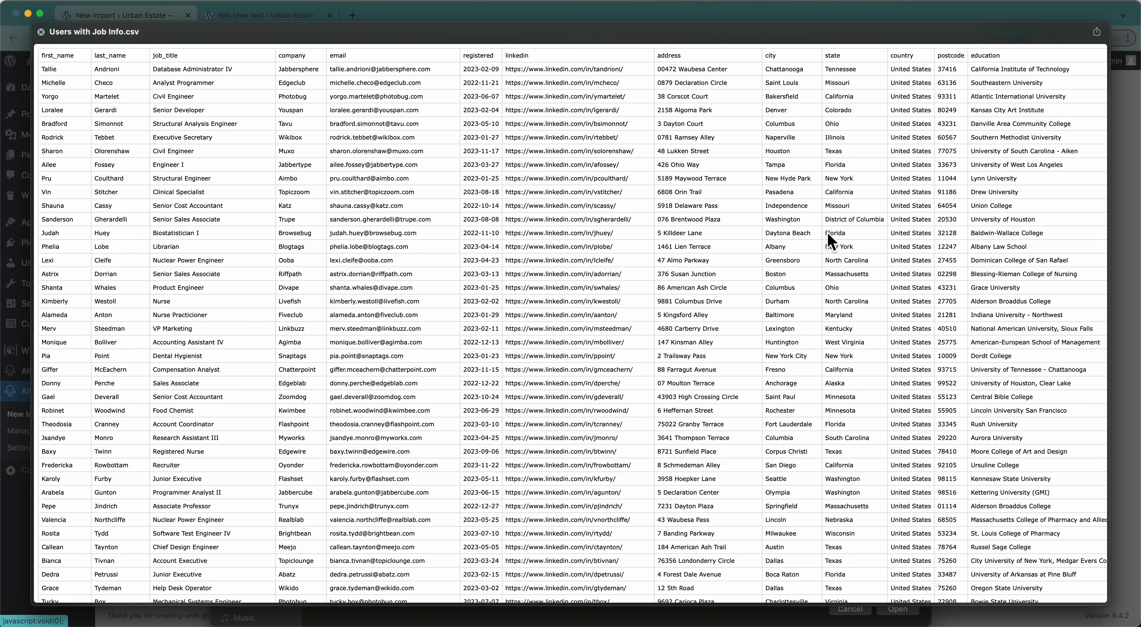
{"action": "scroll", "coordinate": [861, 221], "scroll_direction": "right", "scroll_amount": 2}
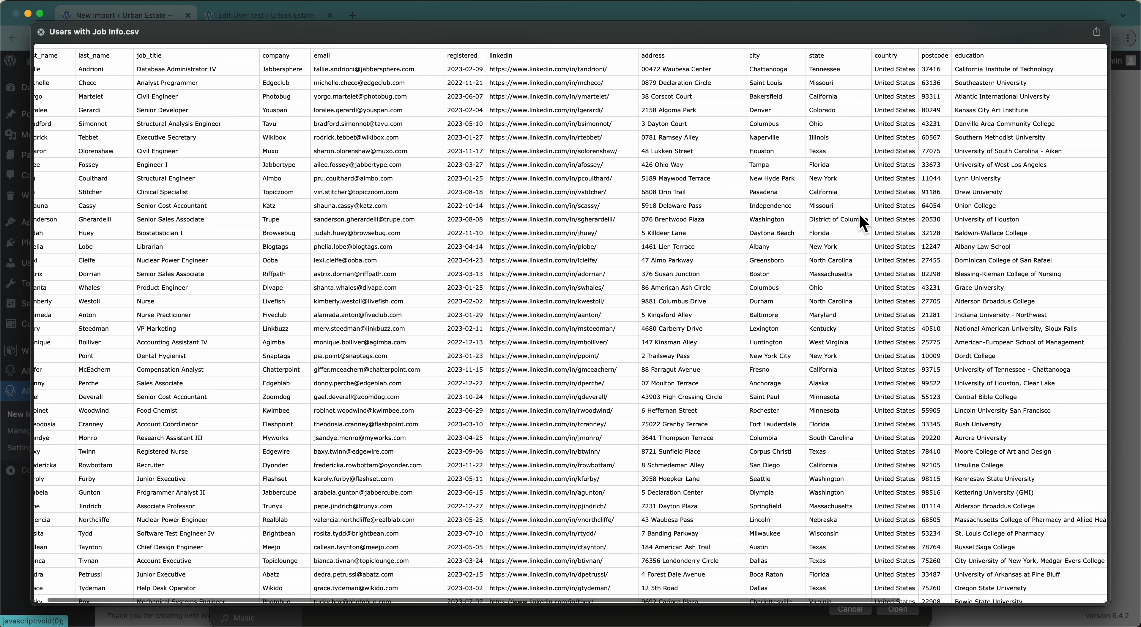
{"action": "scroll", "coordinate": [859, 216], "scroll_direction": "right", "scroll_amount": 10}
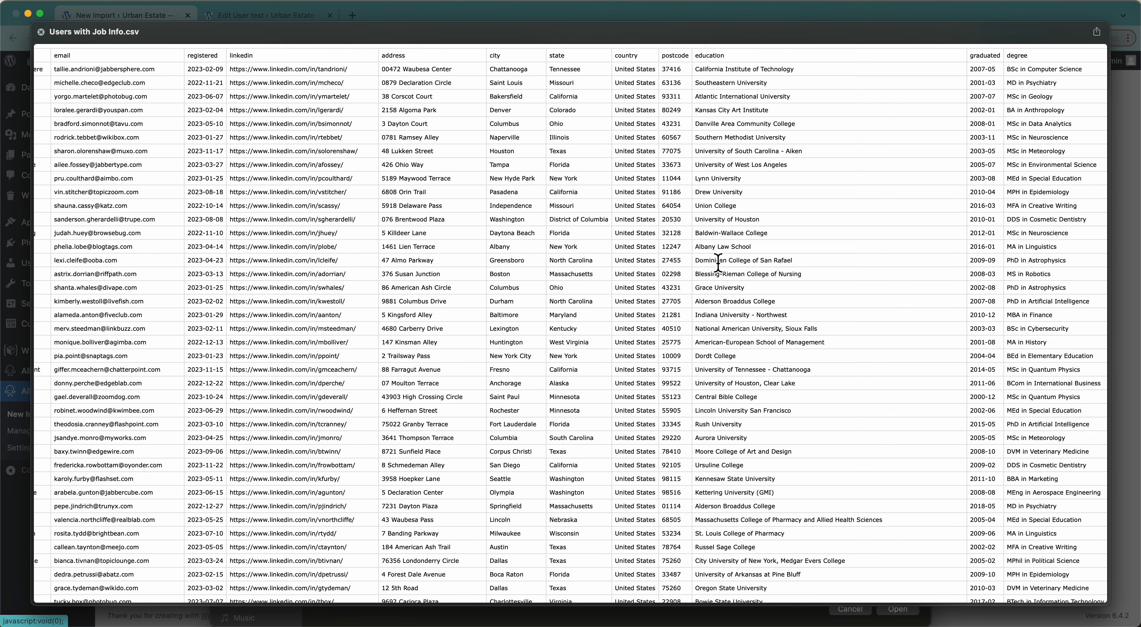
{"action": "left_click", "coordinate": [43, 34]}
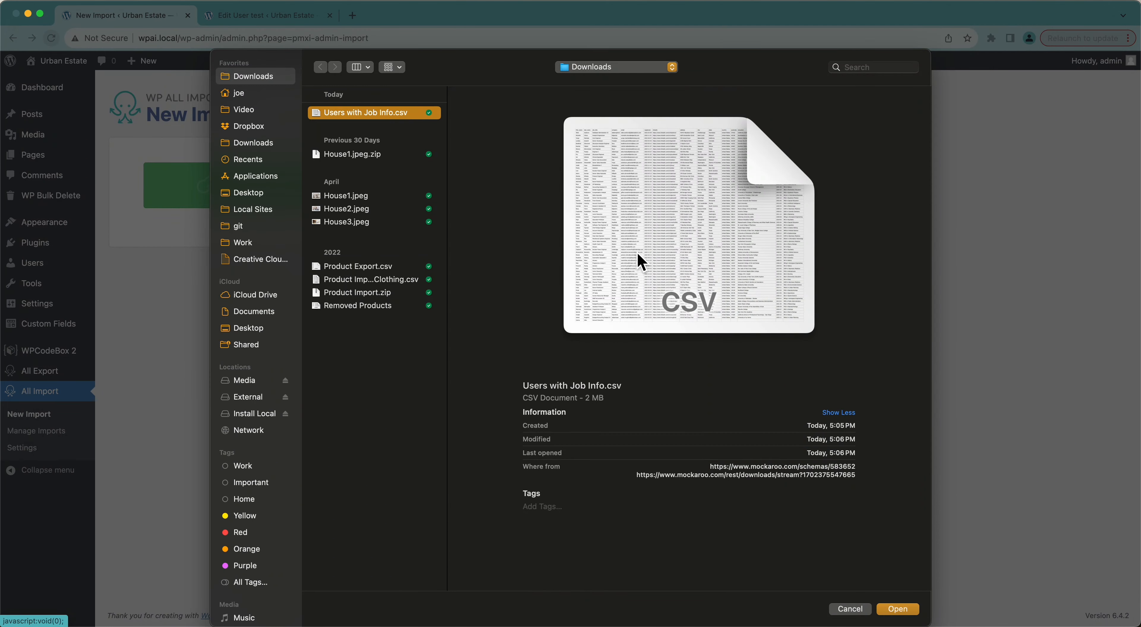
{"action": "left_click", "coordinate": [908, 606]}
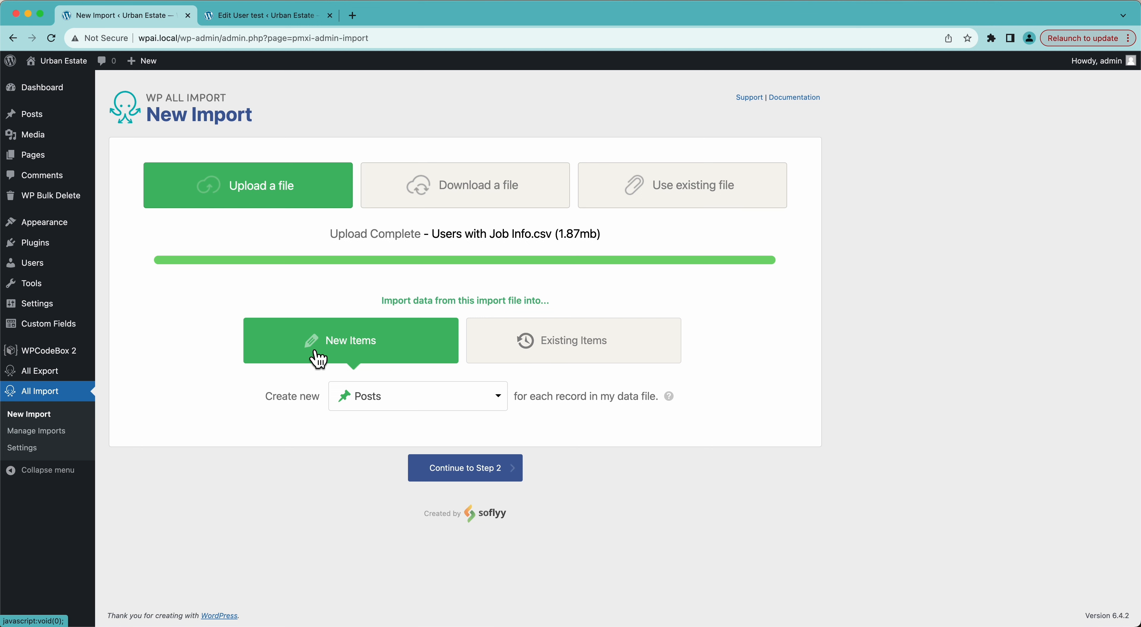
Set the import to create new Users for each record and continue to the import file review
{"action": "left_click", "coordinate": [347, 342]}
{"action": "left_click", "coordinate": [390, 413]}
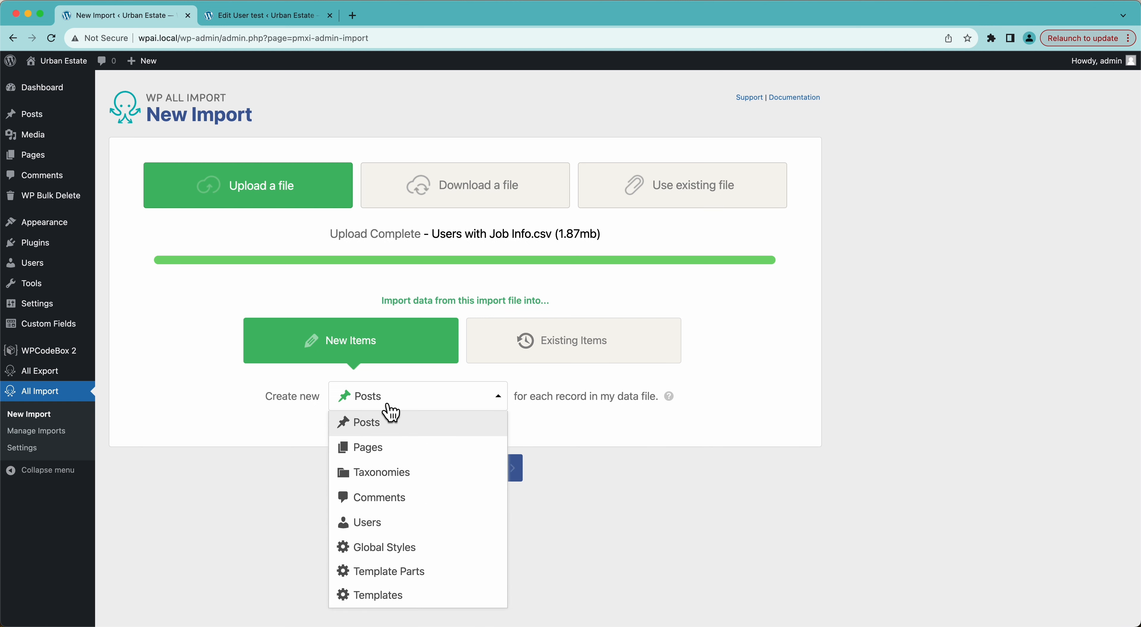
{"action": "left_click", "coordinate": [362, 527]}
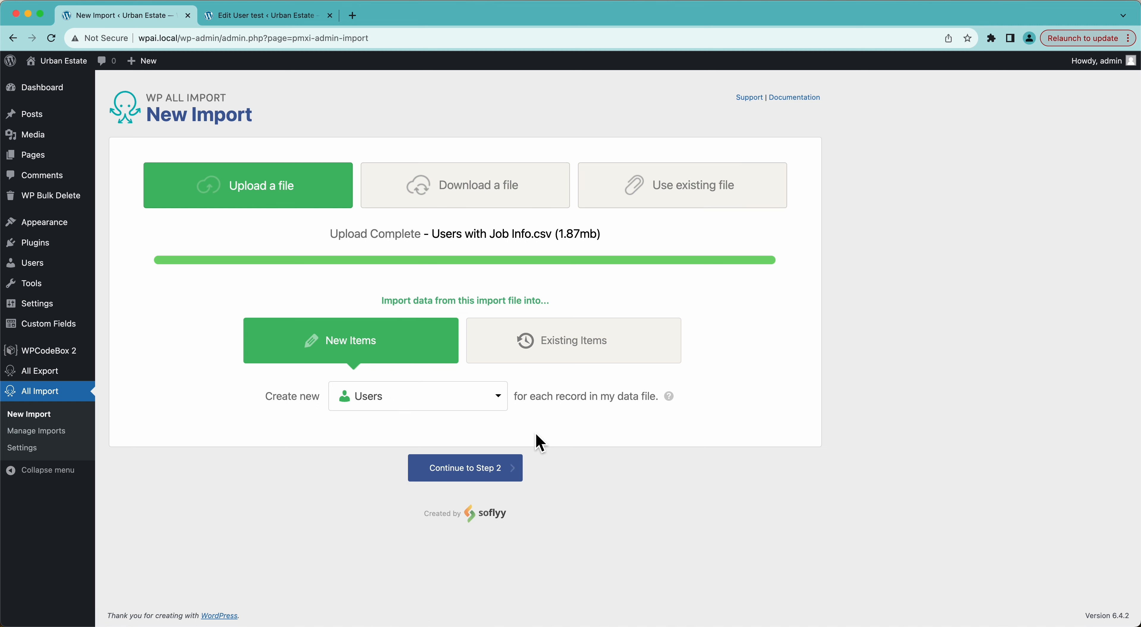
{"action": "left_click", "coordinate": [433, 473]}
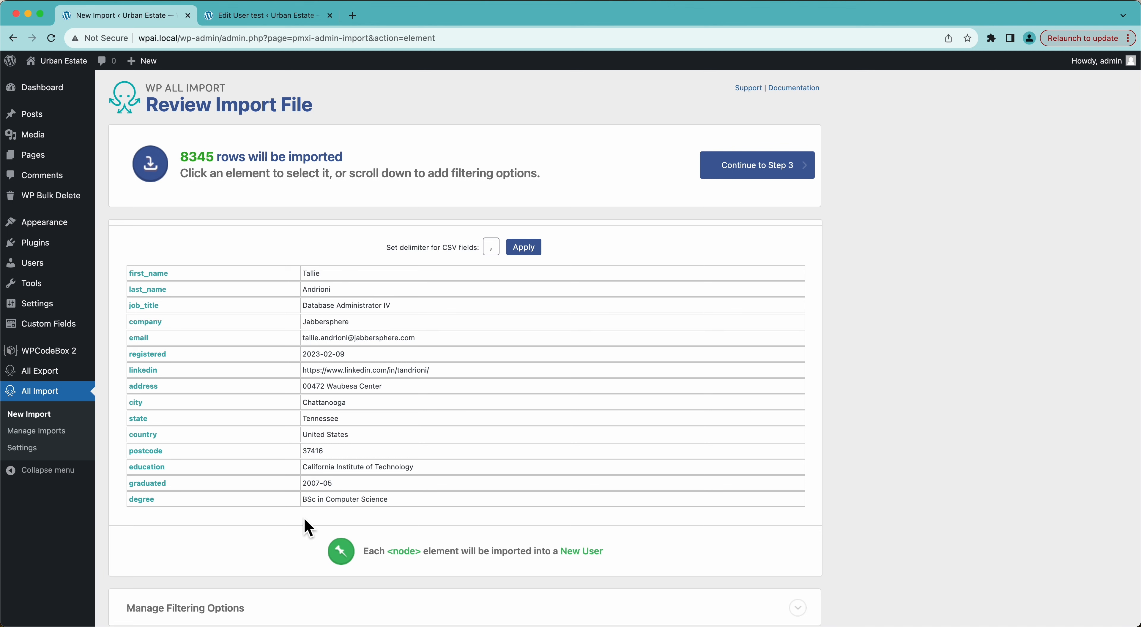
Page through the import file's records from the first to the fourth
{"action": "scroll", "coordinate": [334, 459], "scroll_direction": "up", "scroll_amount": 2}
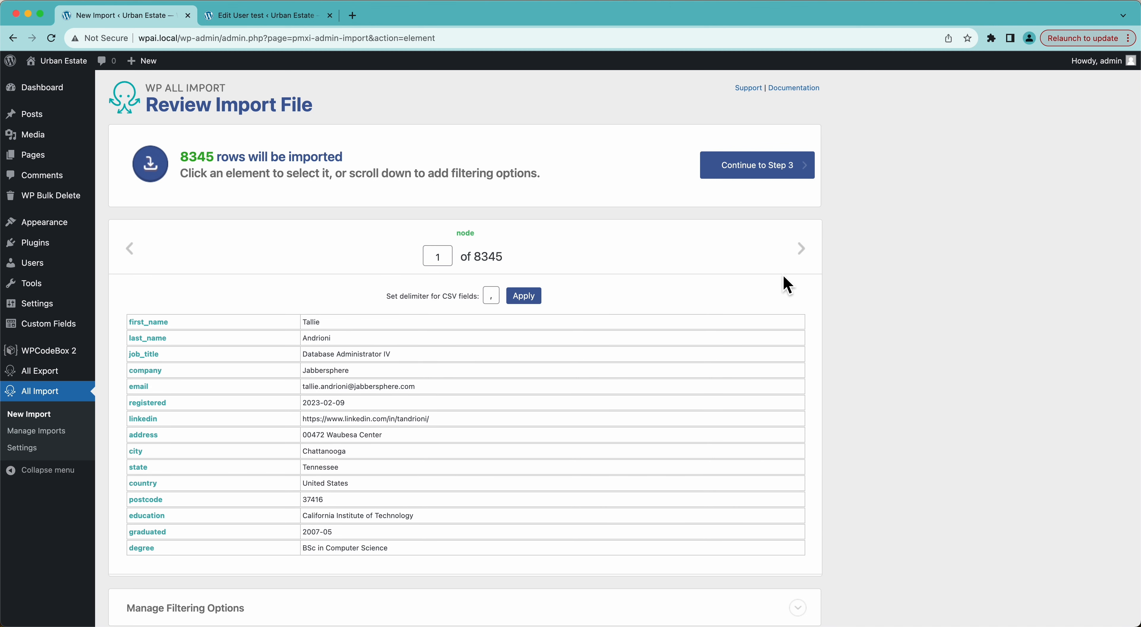
{"action": "left_click", "coordinate": [804, 251]}
{"action": "left_click", "coordinate": [805, 252]}
{"action": "left_click", "coordinate": [805, 251]}
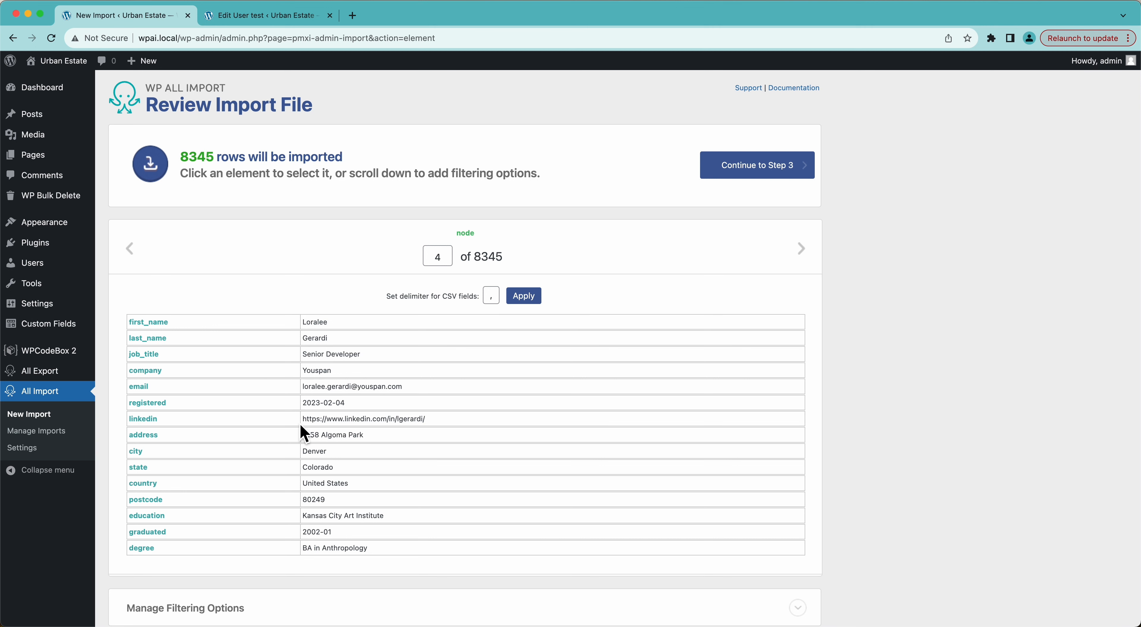
Add a filtering rule requiring the state[1] element to equal Colorado
{"action": "scroll", "coordinate": [445, 419], "scroll_direction": "down", "scroll_amount": 2}
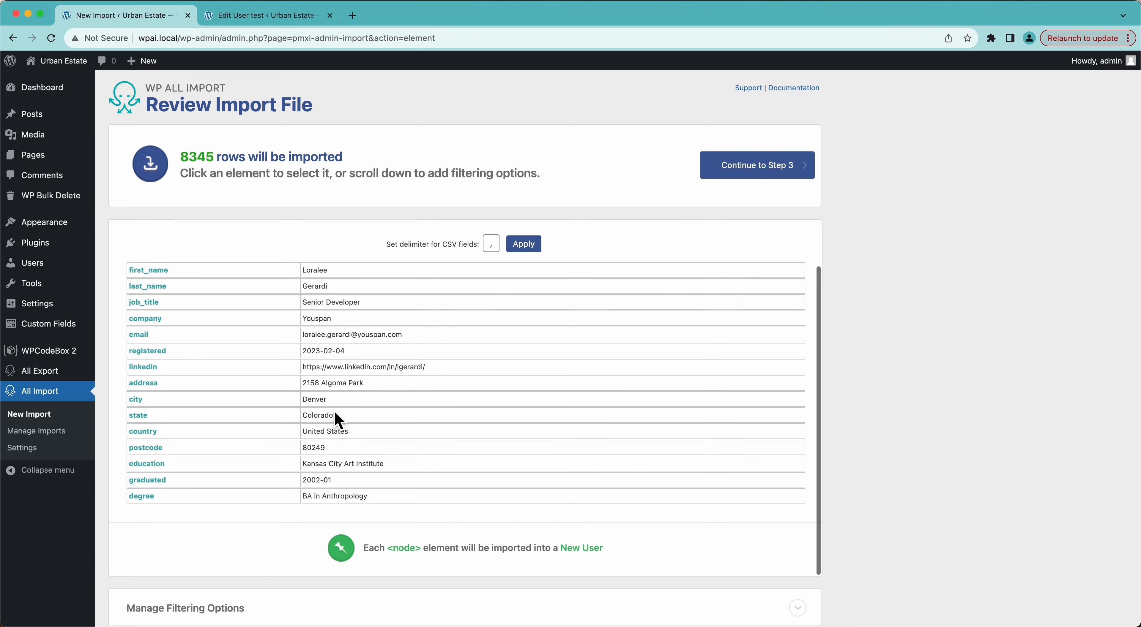
{"action": "scroll", "coordinate": [270, 530], "scroll_direction": "down", "scroll_amount": 5}
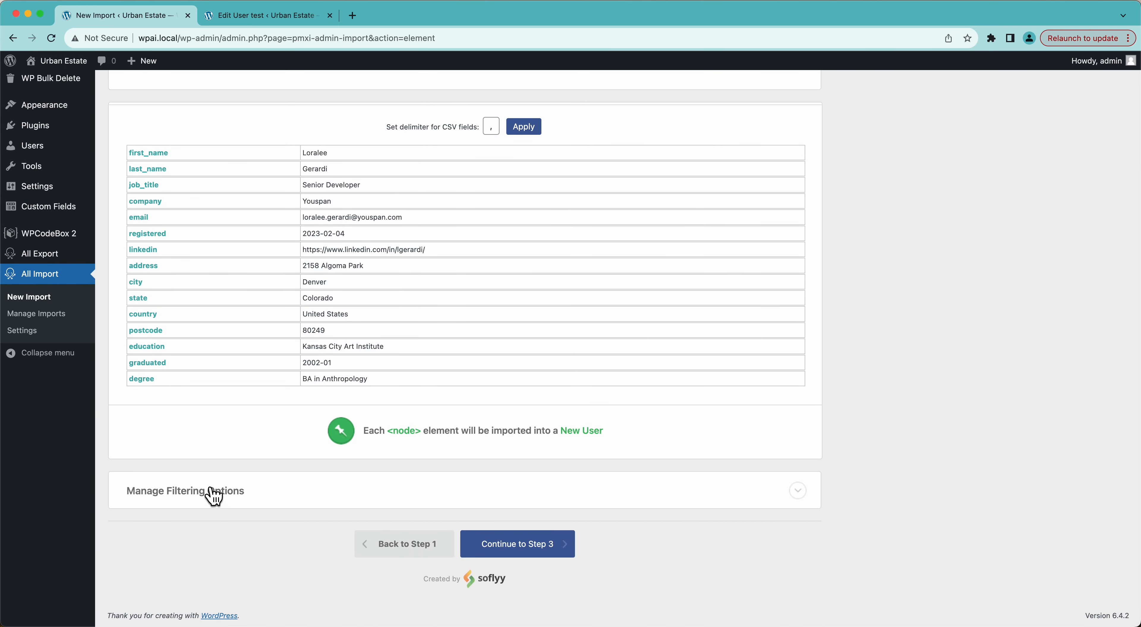
{"action": "left_click", "coordinate": [213, 493]}
{"action": "scroll", "coordinate": [199, 479], "scroll_direction": "down", "scroll_amount": 3}
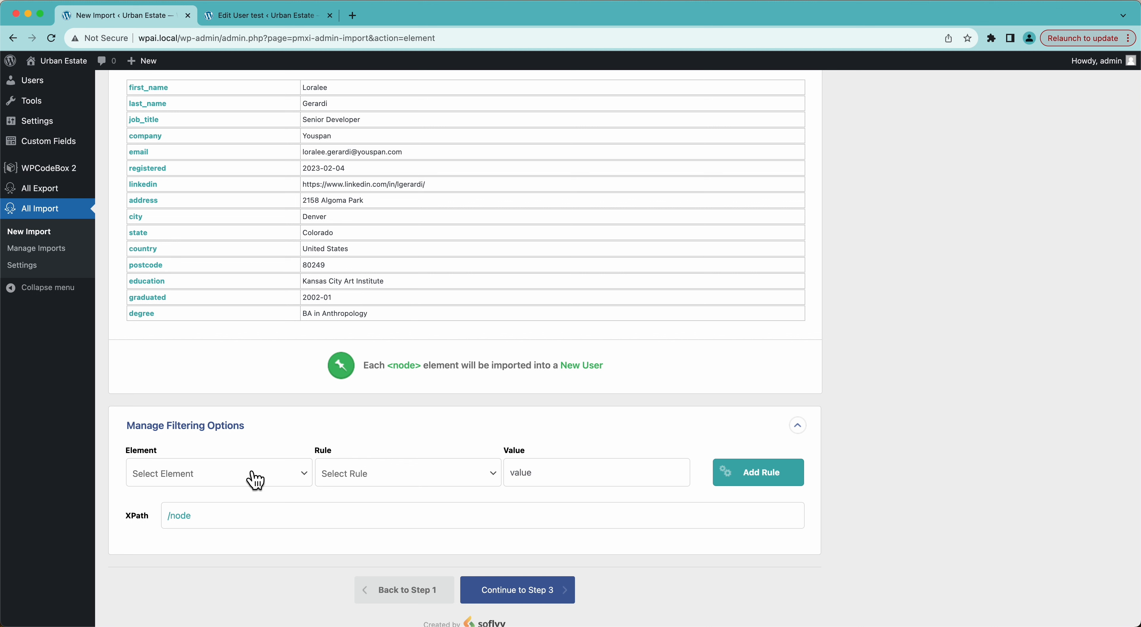
{"action": "left_click", "coordinate": [163, 484]}
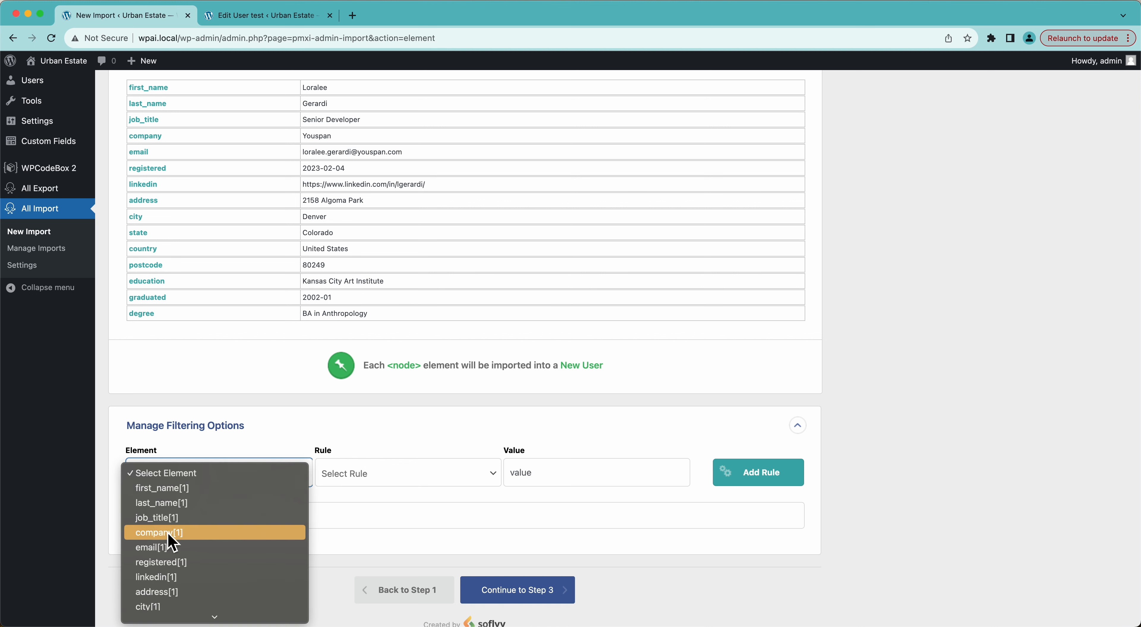
{"action": "scroll", "coordinate": [170, 574], "scroll_direction": "down", "scroll_amount": 3}
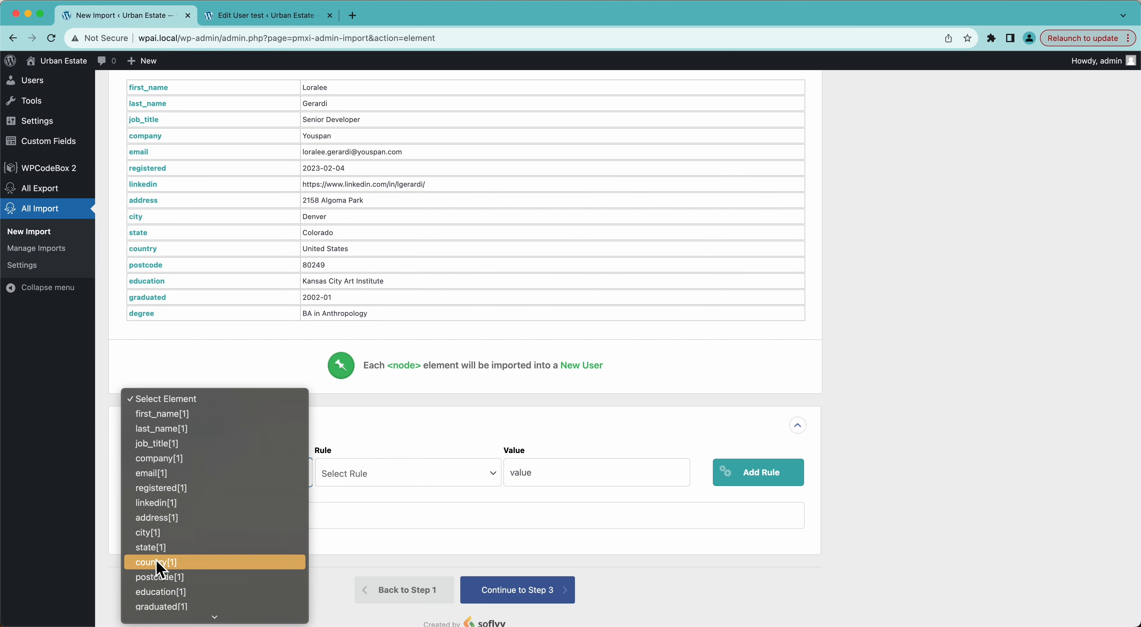
{"action": "left_click", "coordinate": [159, 549]}
{"action": "left_click", "coordinate": [379, 474]}
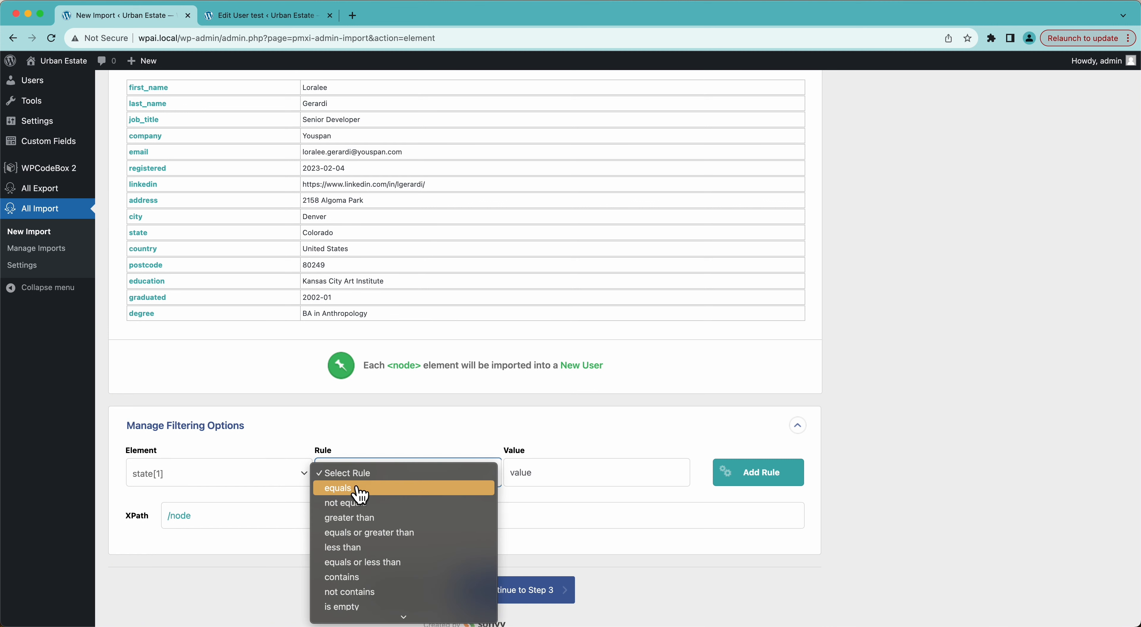
{"action": "left_click", "coordinate": [372, 488]}
{"action": "left_click", "coordinate": [553, 481]}
{"action": "type", "text": "Colorado"}
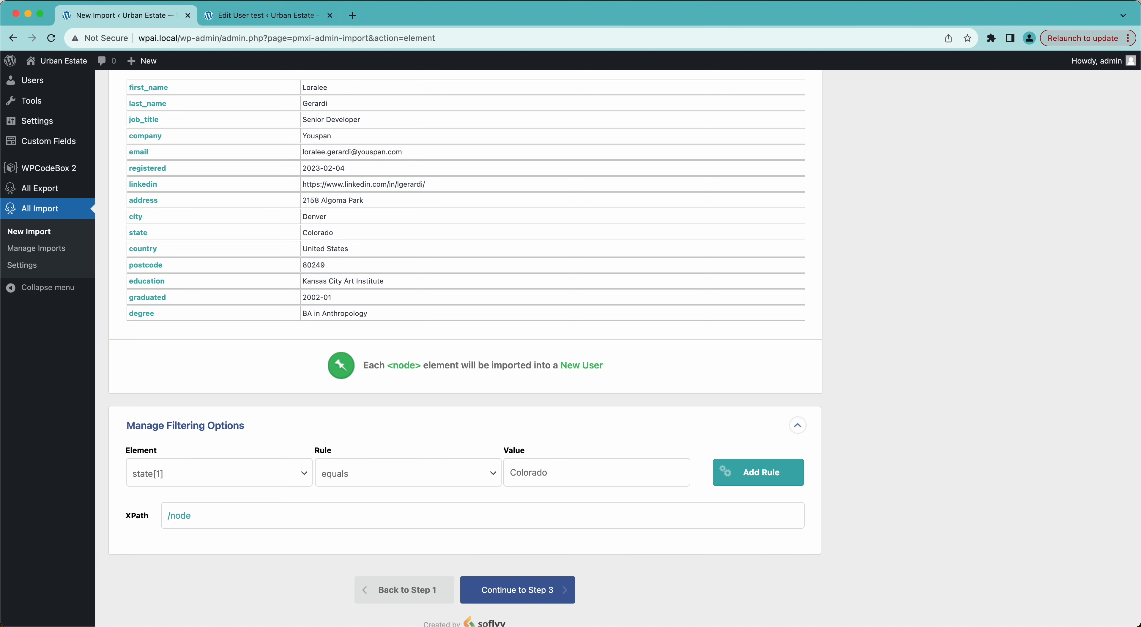
{"action": "left_click", "coordinate": [771, 484]}
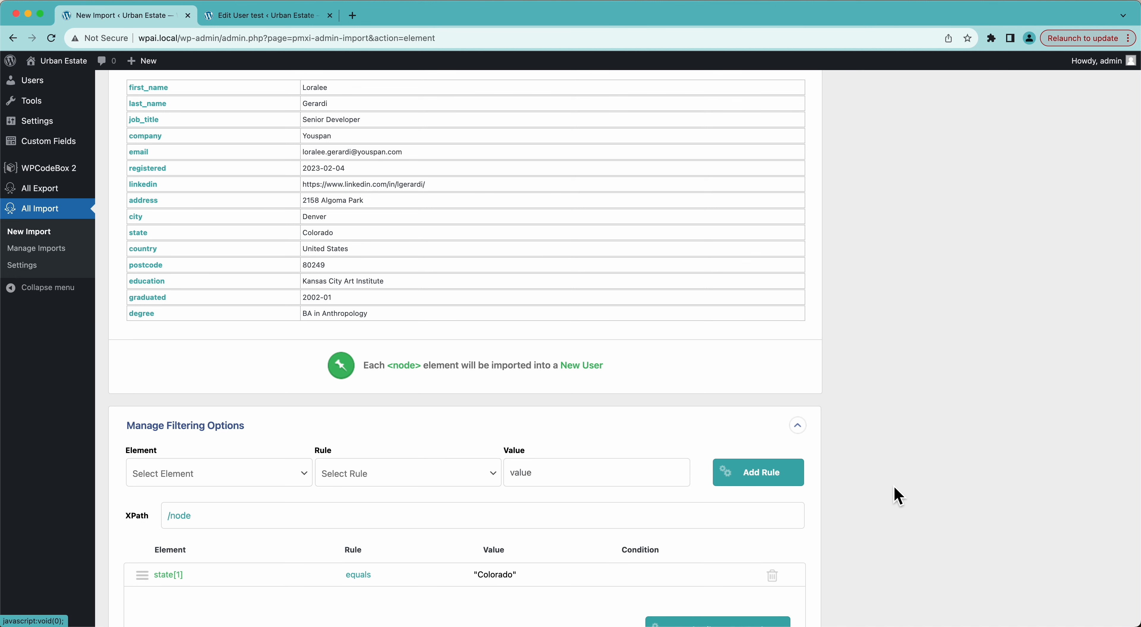
Apply the state filter to the XPath and review the filtered import data
{"action": "scroll", "coordinate": [894, 493], "scroll_direction": "down", "scroll_amount": 2}
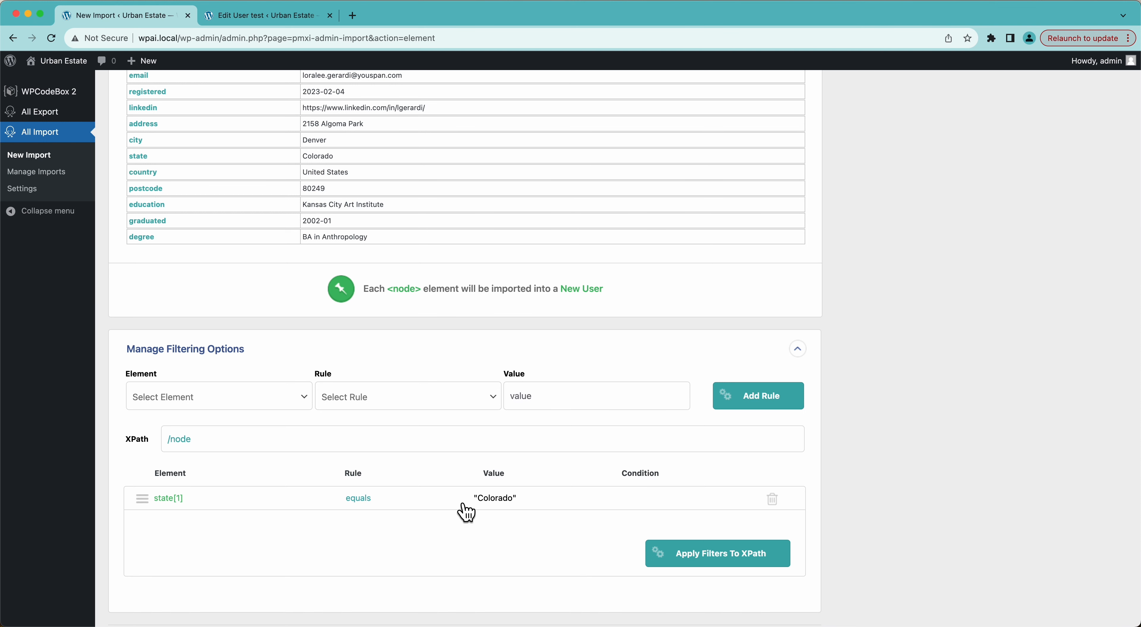
{"action": "left_click", "coordinate": [713, 561]}
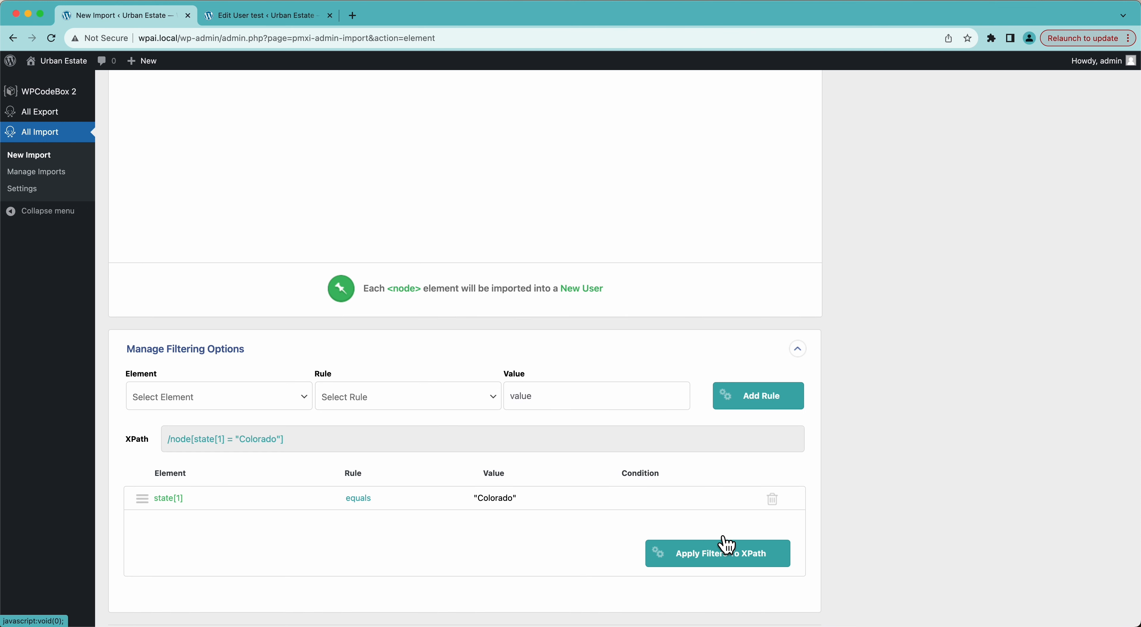
{"action": "scroll", "coordinate": [879, 415], "scroll_direction": "up", "scroll_amount": 5}
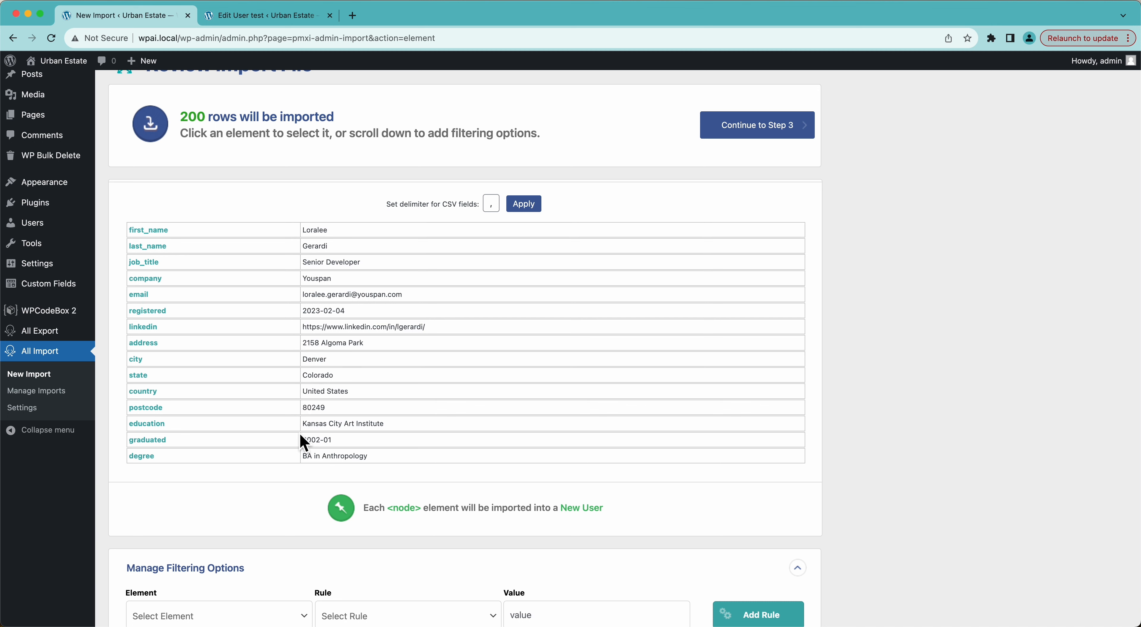
Add a second filtering rule requiring the degree[1] element to contain PhD
{"action": "scroll", "coordinate": [301, 437], "scroll_direction": "down", "scroll_amount": 5}
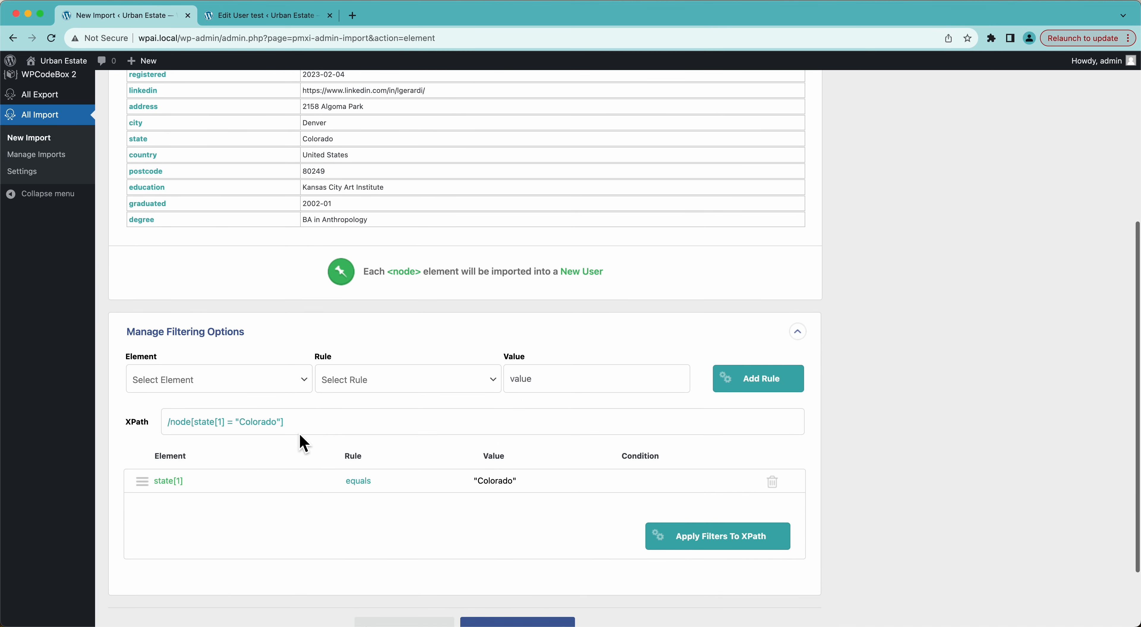
{"action": "left_click", "coordinate": [249, 389]}
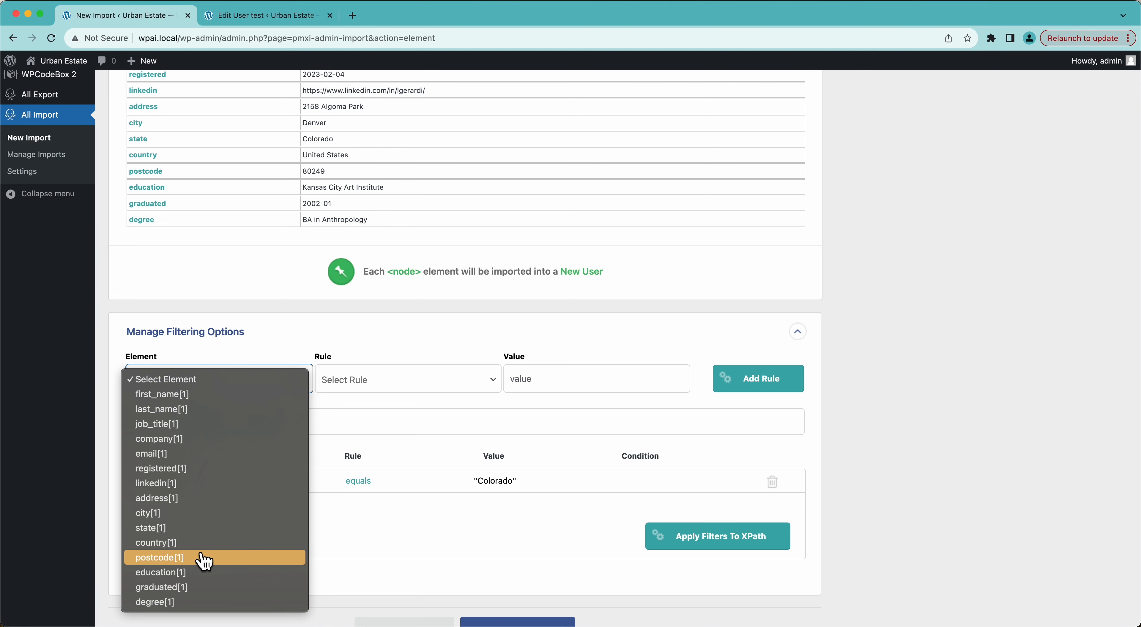
{"action": "left_click", "coordinate": [156, 603]}
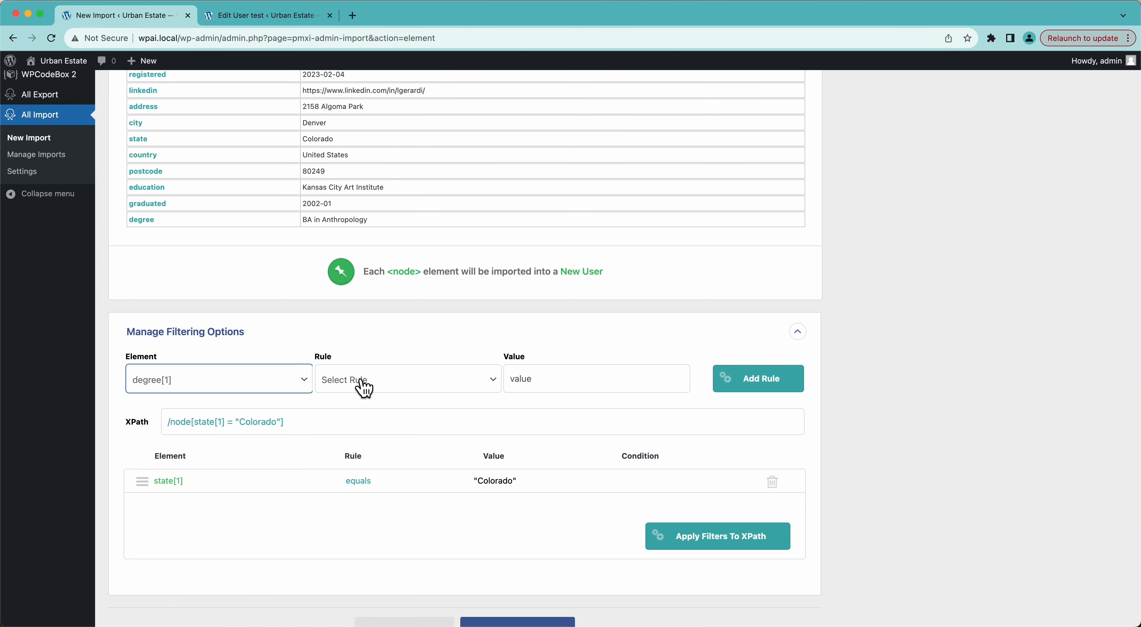
{"action": "left_click", "coordinate": [368, 384]}
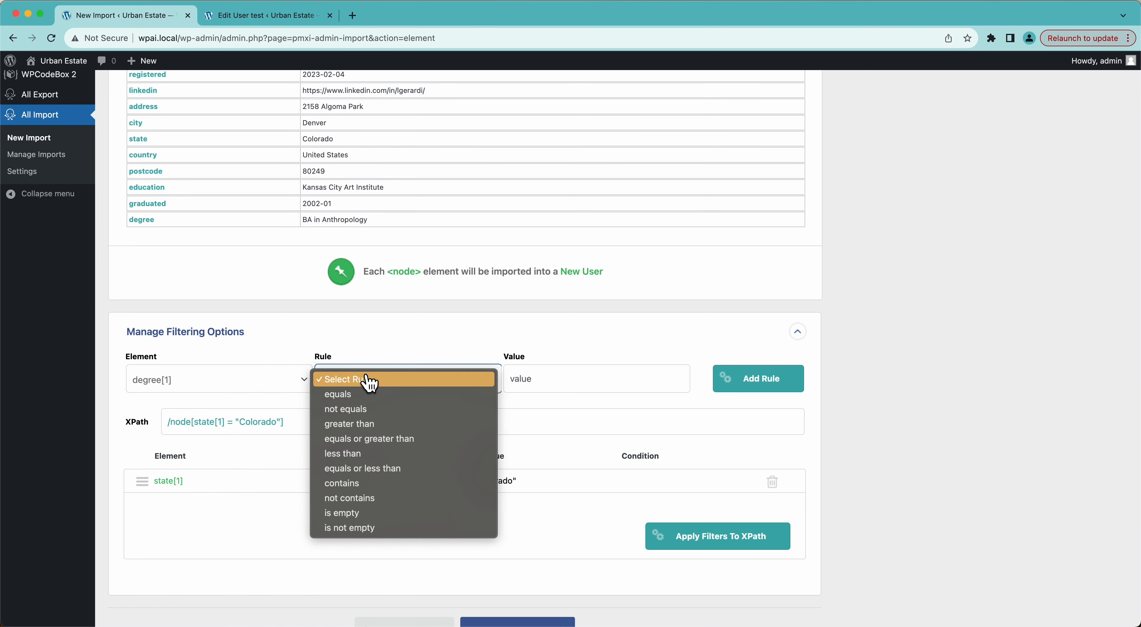
{"action": "left_click", "coordinate": [356, 484]}
{"action": "left_click", "coordinate": [545, 378]}
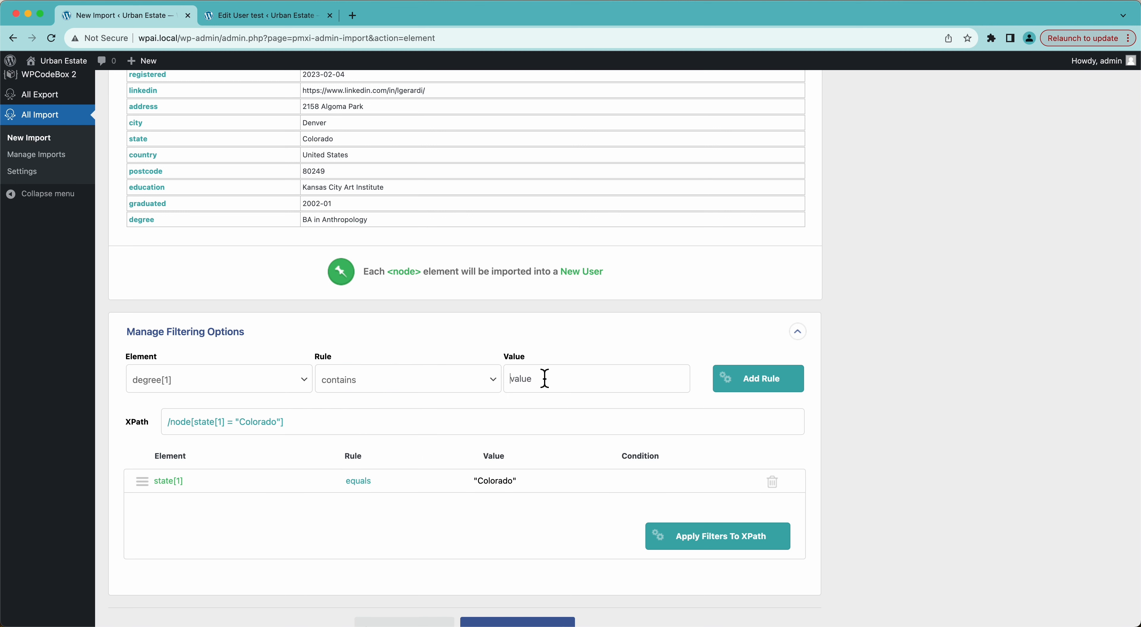
{"action": "type", "text": "PhD"}
{"action": "left_click", "coordinate": [744, 379]}
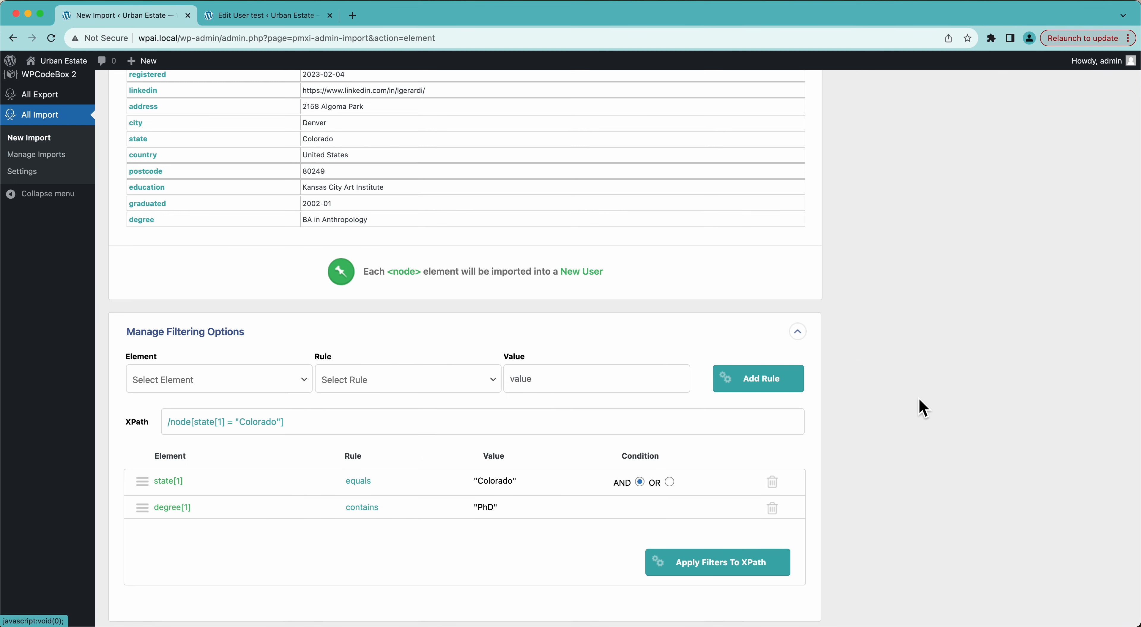
Apply both filters to the XPath and check the first two matching records
{"action": "left_click", "coordinate": [708, 565]}
{"action": "scroll", "coordinate": [829, 397], "scroll_direction": "up", "scroll_amount": 3}
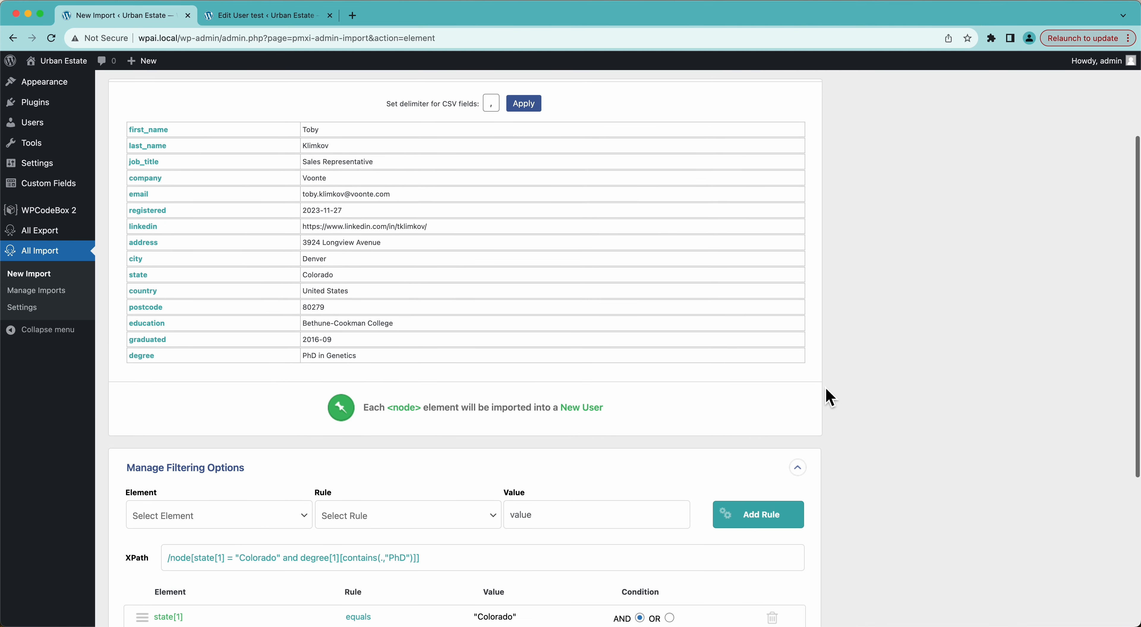
{"action": "scroll", "coordinate": [479, 197], "scroll_direction": "up", "scroll_amount": 2}
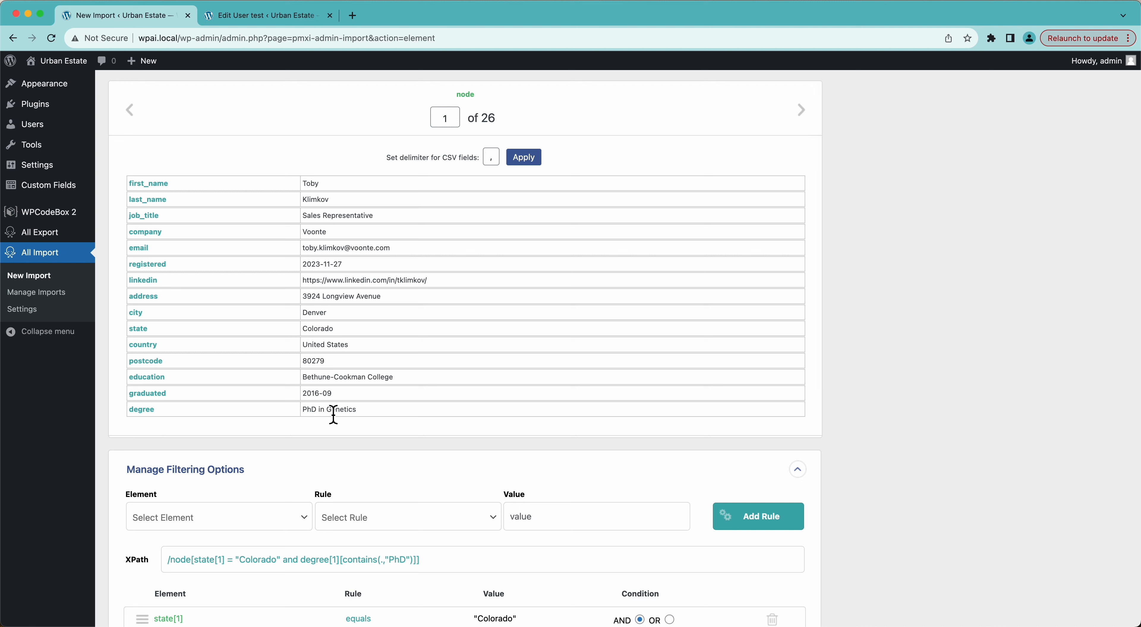
{"action": "left_click", "coordinate": [802, 111]}
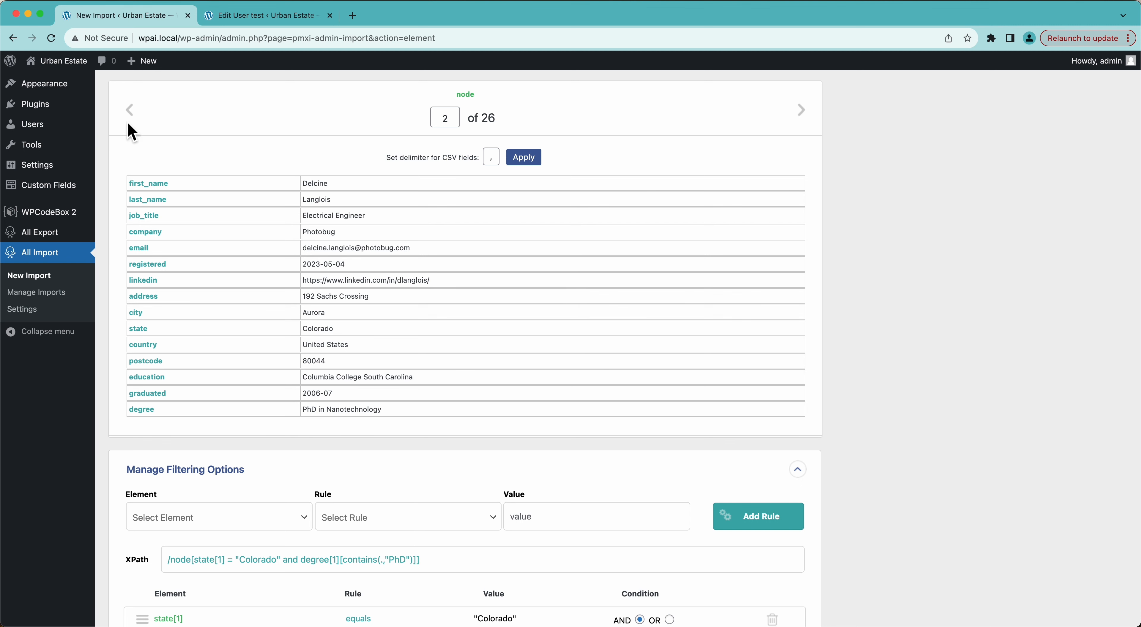
{"action": "left_click", "coordinate": [130, 111]}
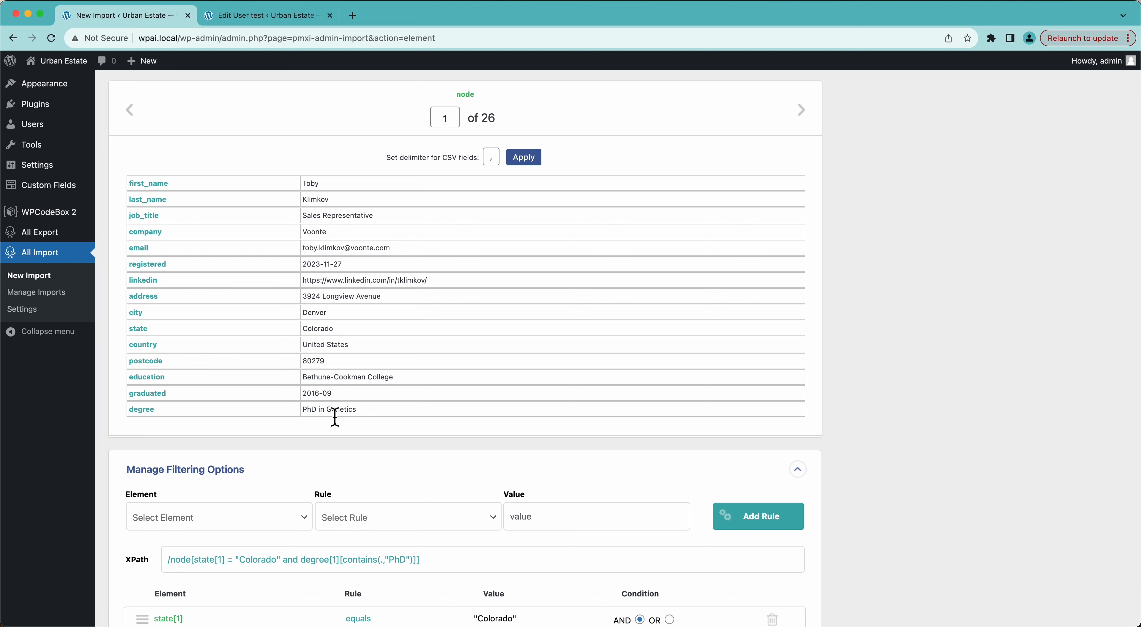
Delete the degree[1] filtering rule and apply the remaining state[1] rule to the XPath
{"action": "scroll", "coordinate": [334, 416], "scroll_direction": "down", "scroll_amount": 2}
{"action": "scroll", "coordinate": [335, 417], "scroll_direction": "down", "scroll_amount": 5}
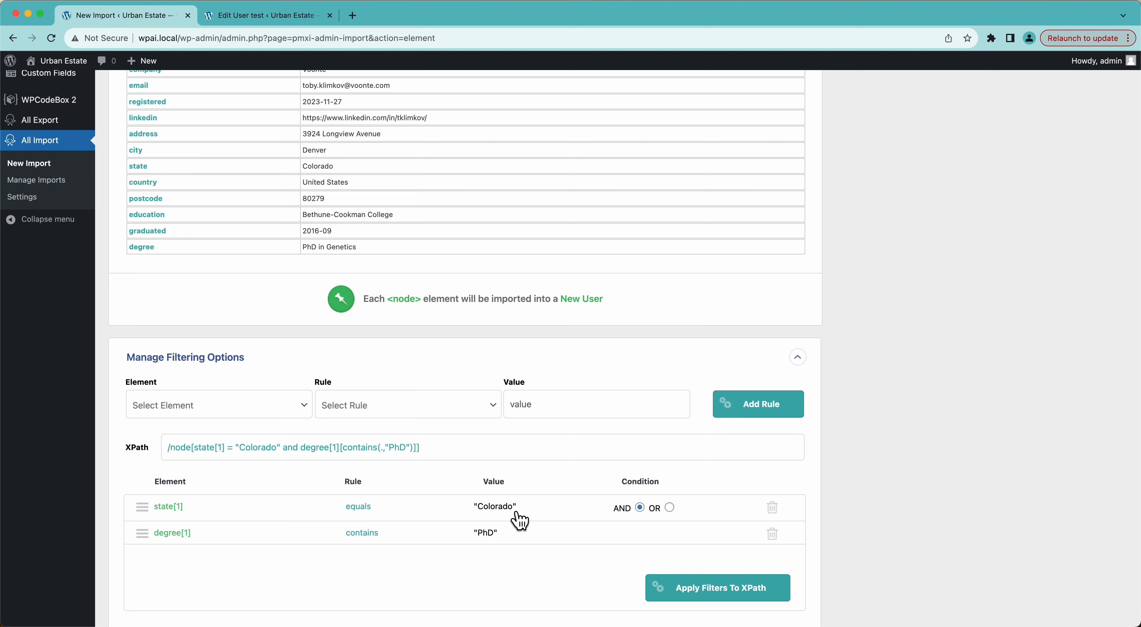
{"action": "left_click", "coordinate": [382, 410]}
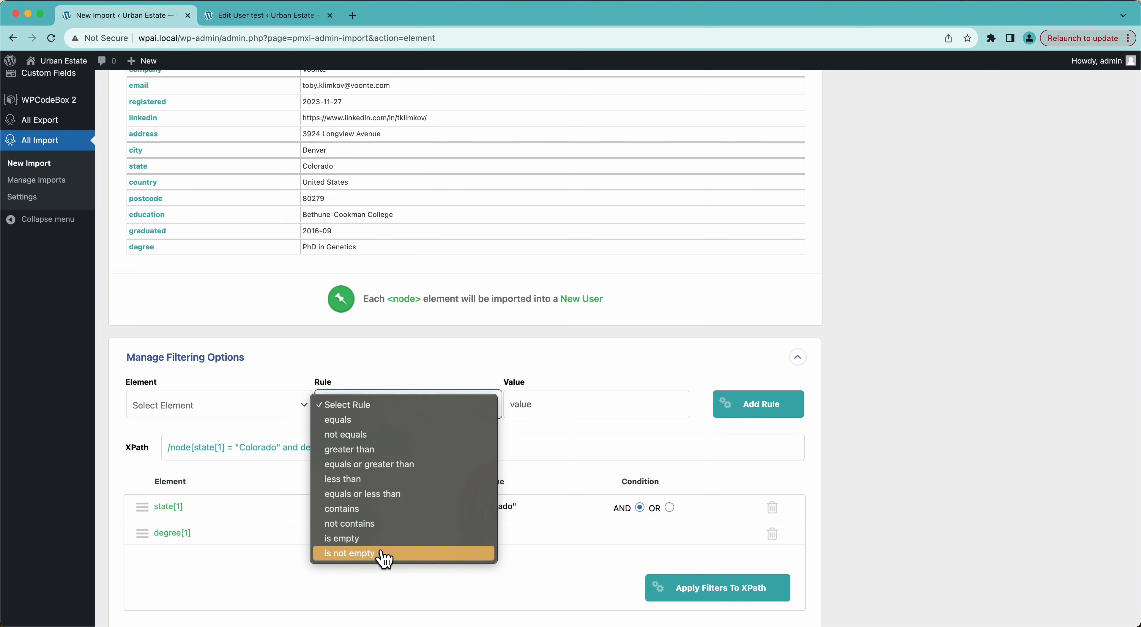
{"action": "left_click", "coordinate": [538, 372]}
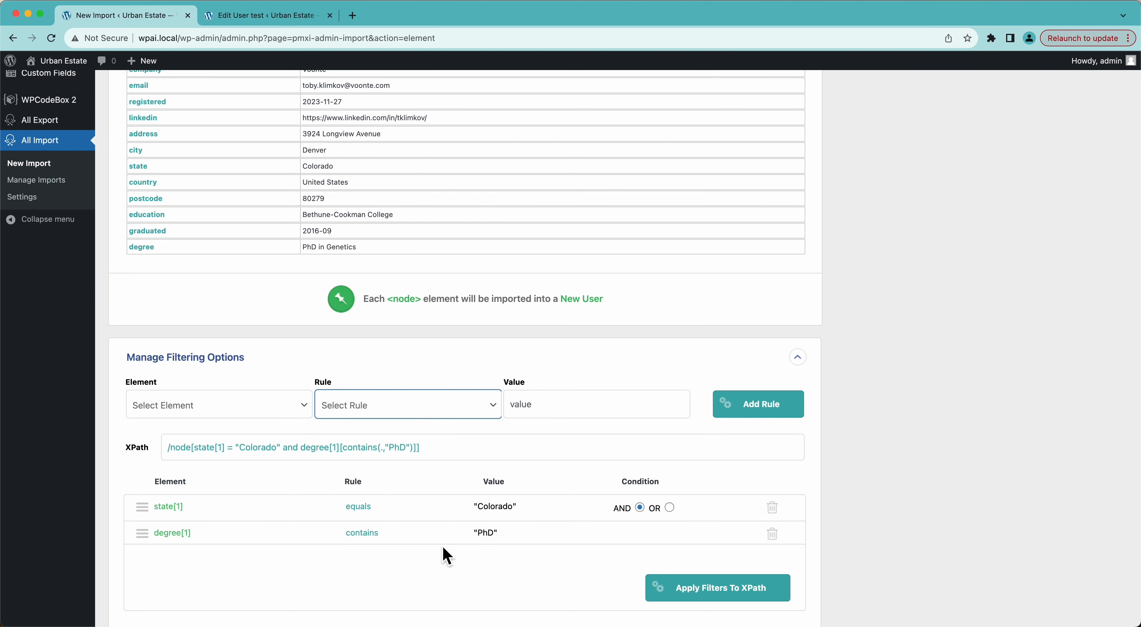
{"action": "left_click", "coordinate": [772, 535]}
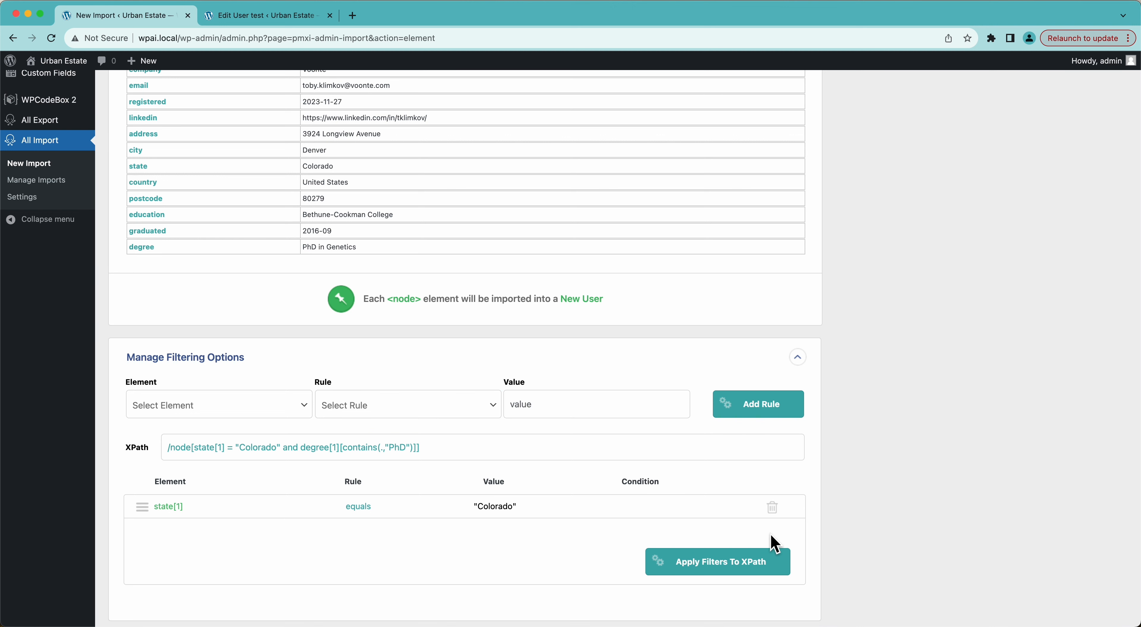
{"action": "left_click", "coordinate": [773, 562]}
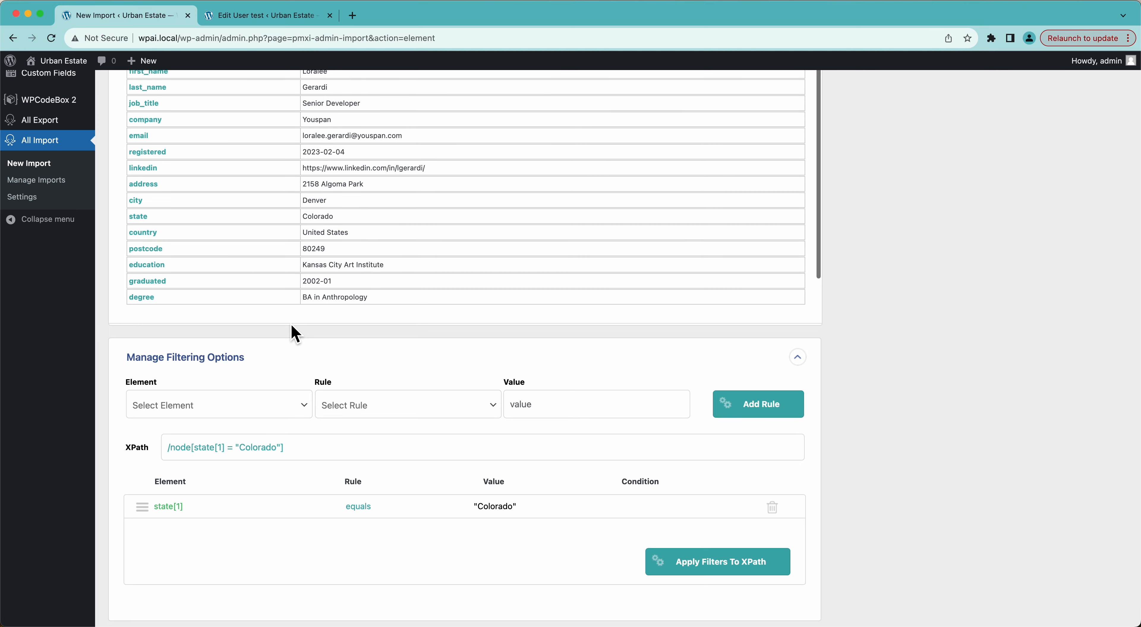
{"action": "scroll", "coordinate": [321, 362], "scroll_direction": "up", "scroll_amount": 5}
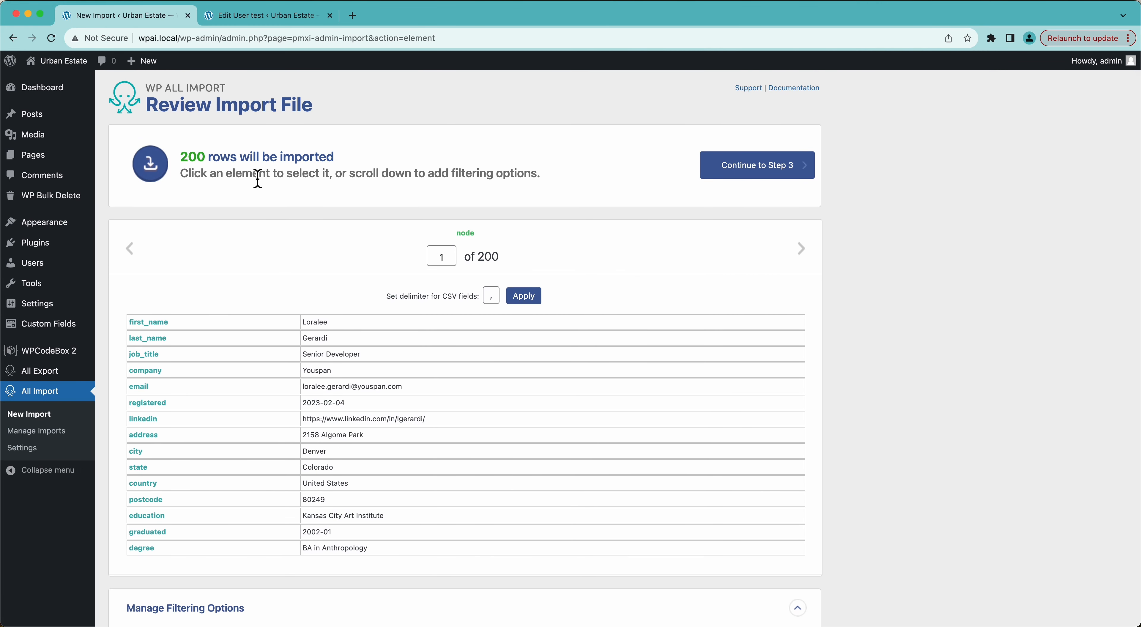
Examine the XPath expression for the state rule and the first filtered import record
{"action": "scroll", "coordinate": [907, 423], "scroll_direction": "down", "scroll_amount": 8}
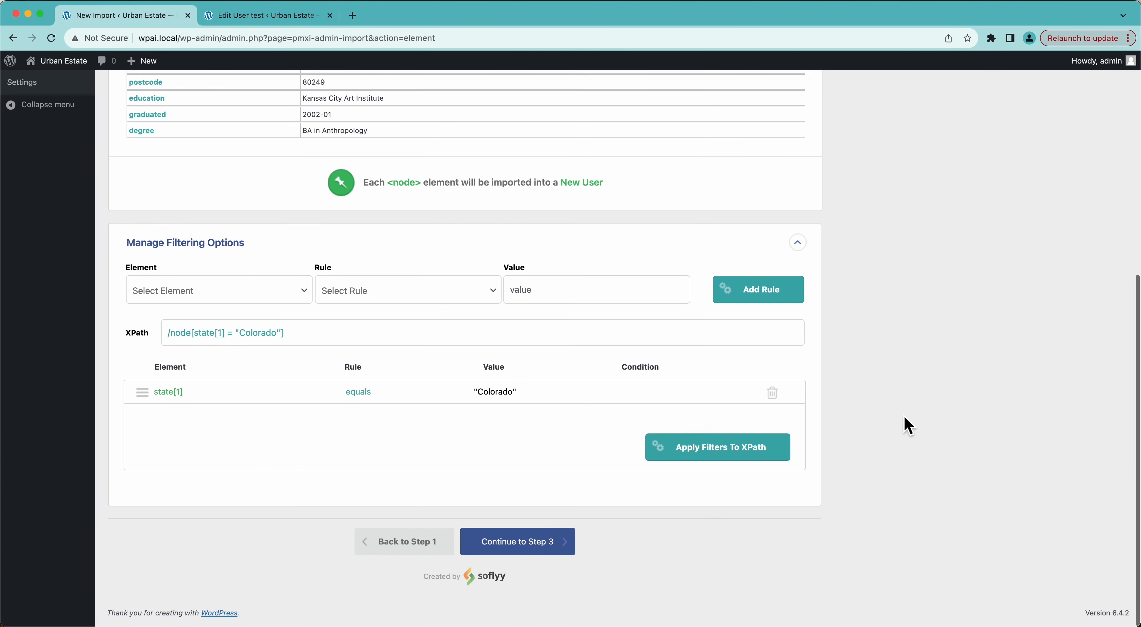
{"action": "left_click_drag", "start_coordinate": [174, 344], "coordinate": [293, 343]}
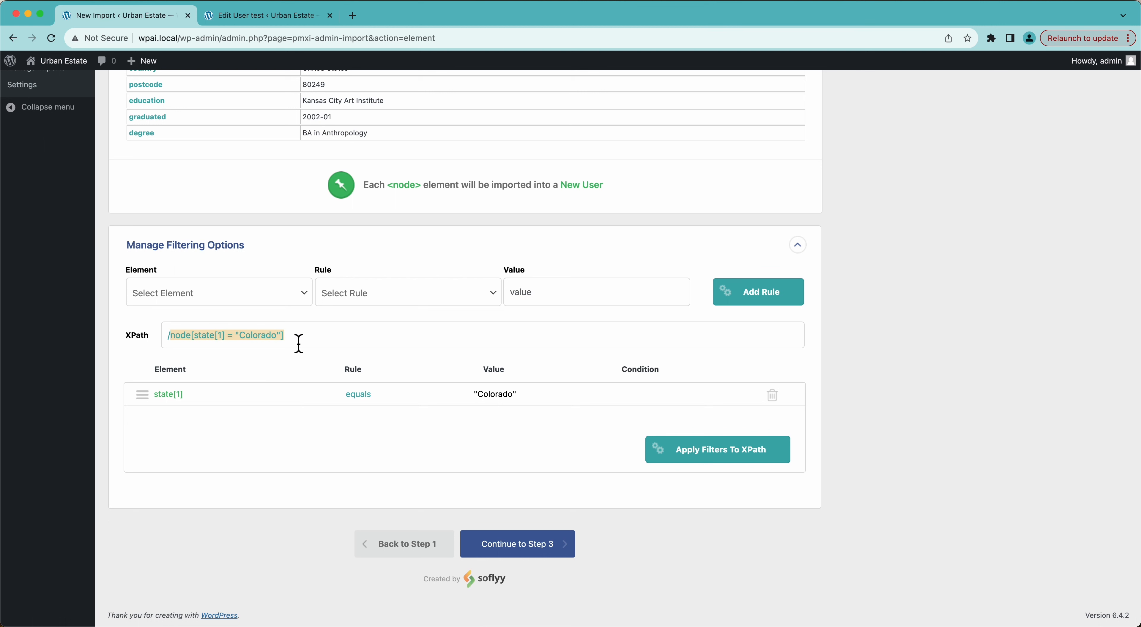
{"action": "left_click", "coordinate": [299, 345]}
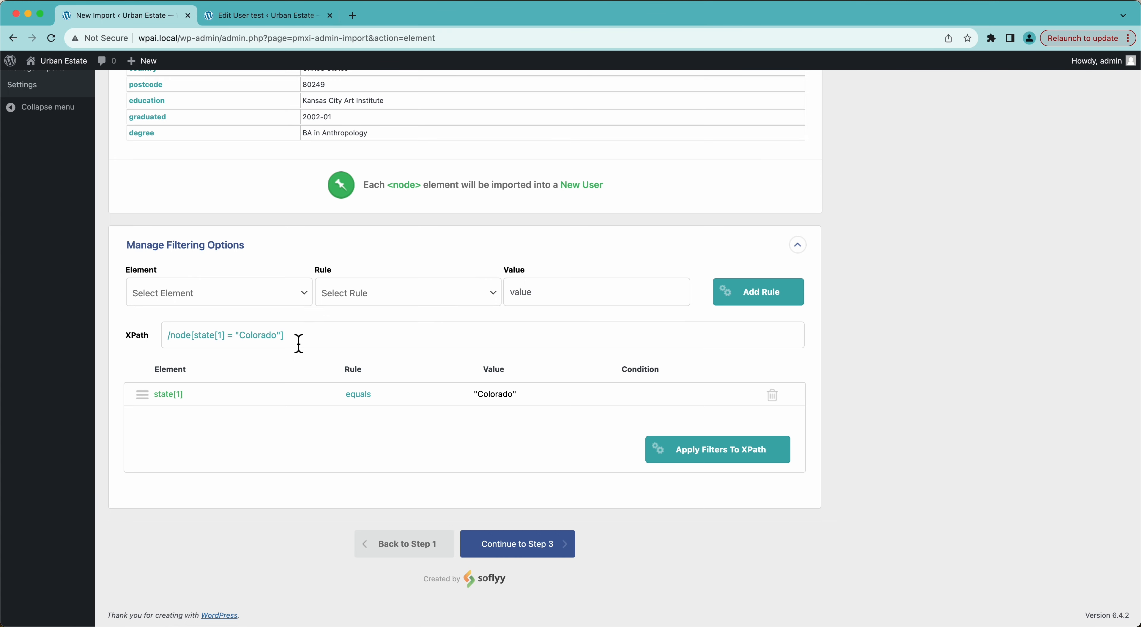
{"action": "scroll", "coordinate": [906, 265], "scroll_direction": "up", "scroll_amount": 5}
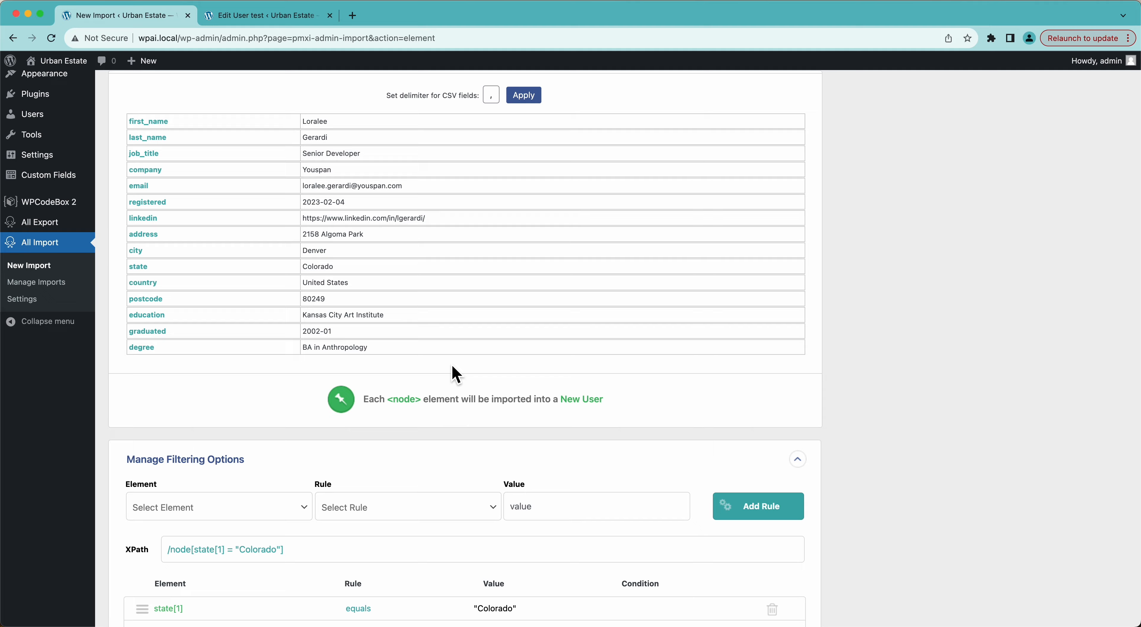
{"action": "scroll", "coordinate": [456, 374], "scroll_direction": "down", "scroll_amount": 2}
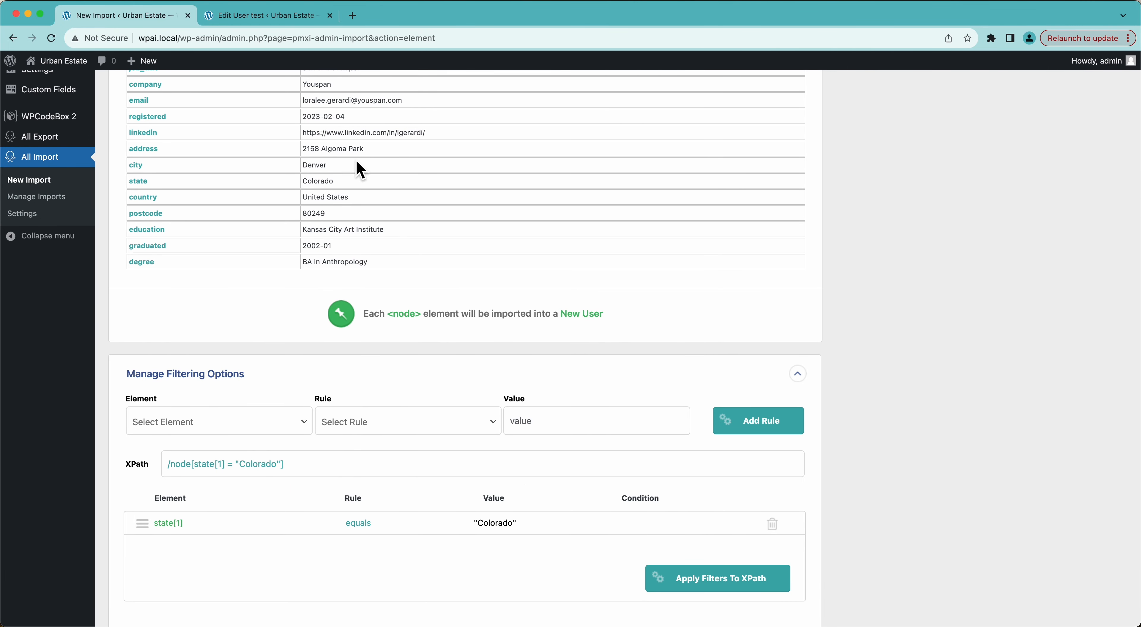
{"action": "scroll", "coordinate": [299, 178], "scroll_direction": "up", "scroll_amount": 2}
{"action": "scroll", "coordinate": [348, 414], "scroll_direction": "up", "scroll_amount": 5}
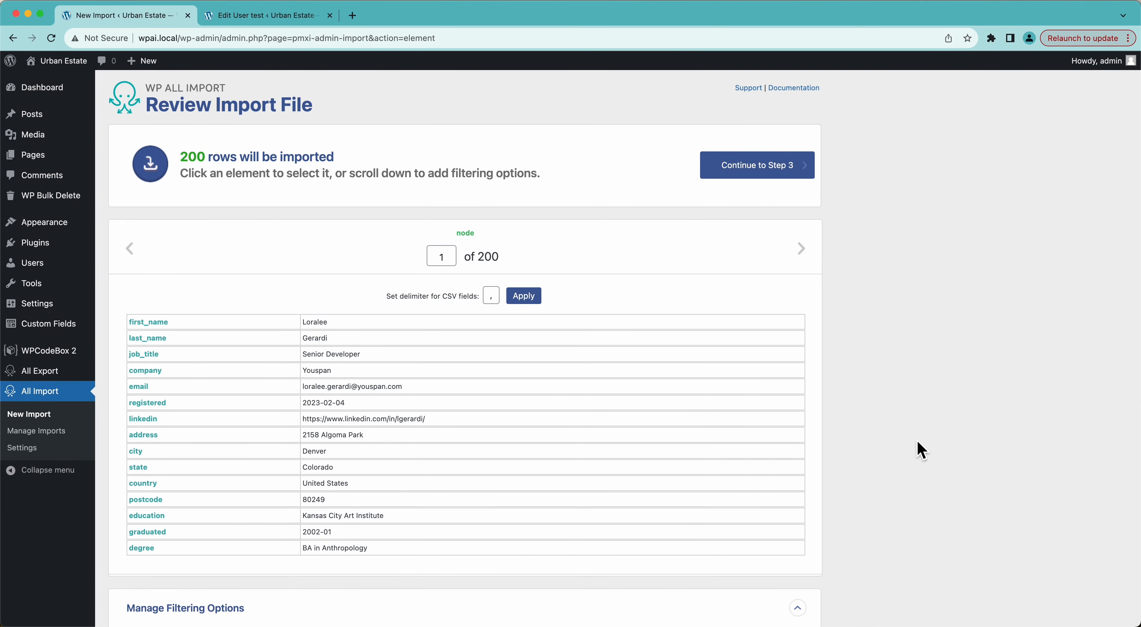
Collapse the filtering options and continue to step 3 of the import
{"action": "scroll", "coordinate": [920, 448], "scroll_direction": "down", "scroll_amount": 6}
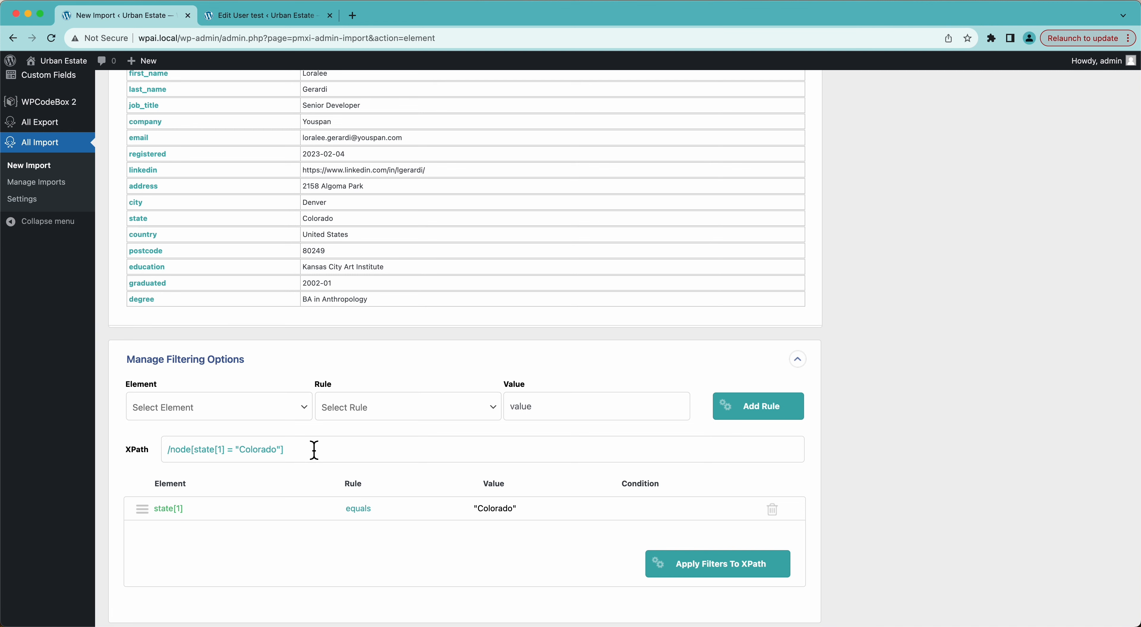
{"action": "left_click", "coordinate": [223, 367]}
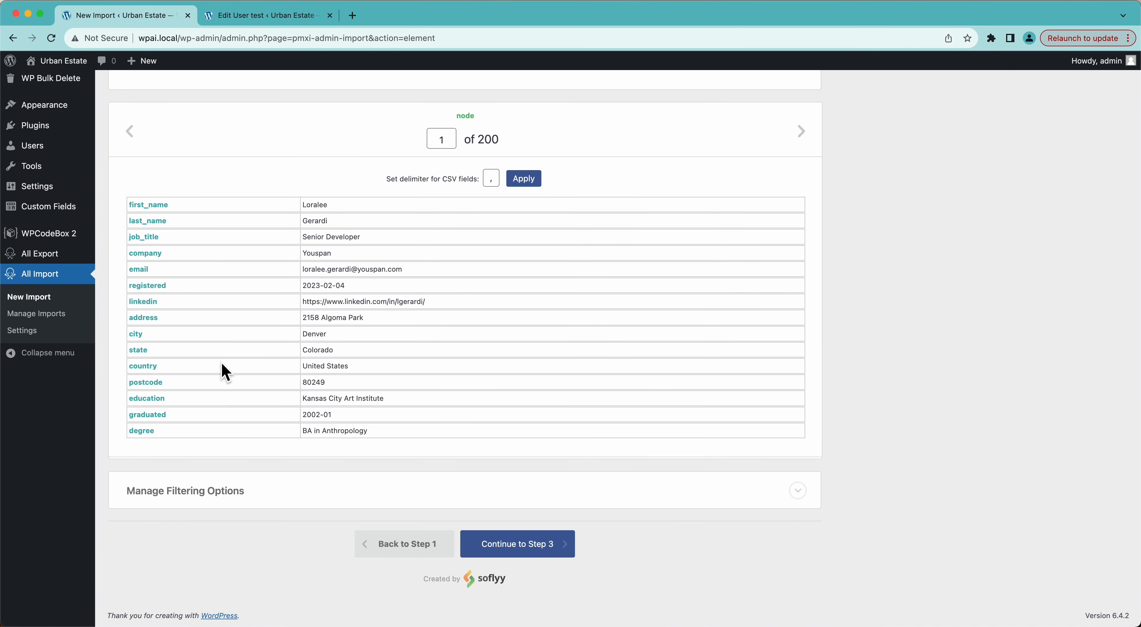
{"action": "left_click", "coordinate": [512, 553]}
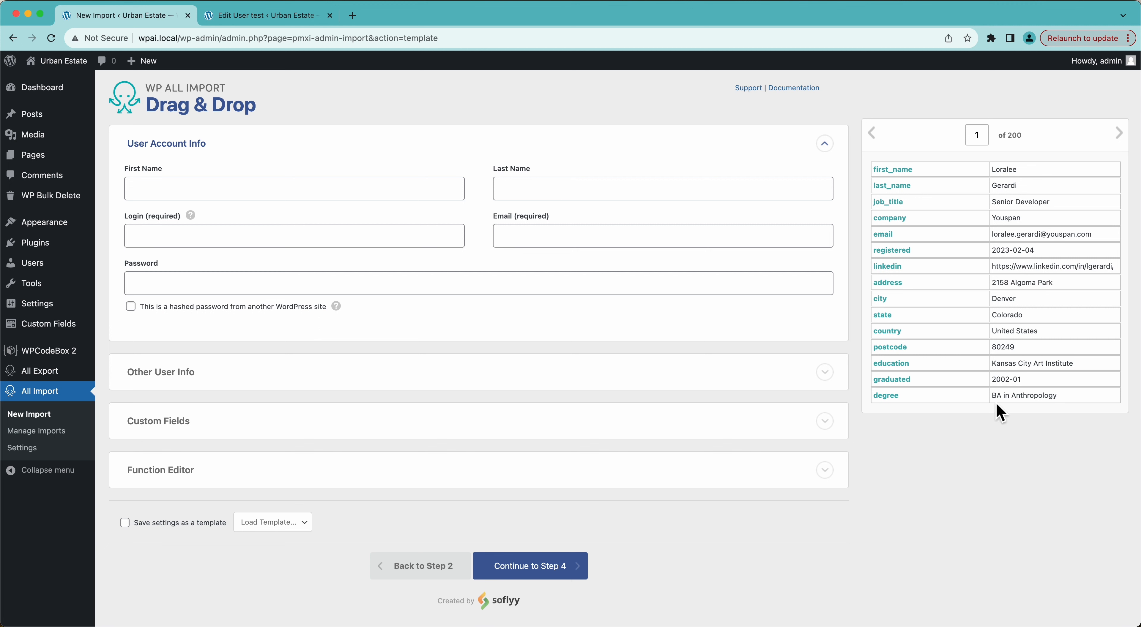
Map the first_name element to First Name and the last_name element to Last Name
{"action": "left_click_drag", "start_coordinate": [891, 172], "coordinate": [445, 194]}
{"action": "left_click_drag", "start_coordinate": [892, 185], "coordinate": [767, 196]}
Check the help for the required Login field and fill it with {first_name[1]}{last_name[1]}
{"action": "left_click", "coordinate": [325, 239]}
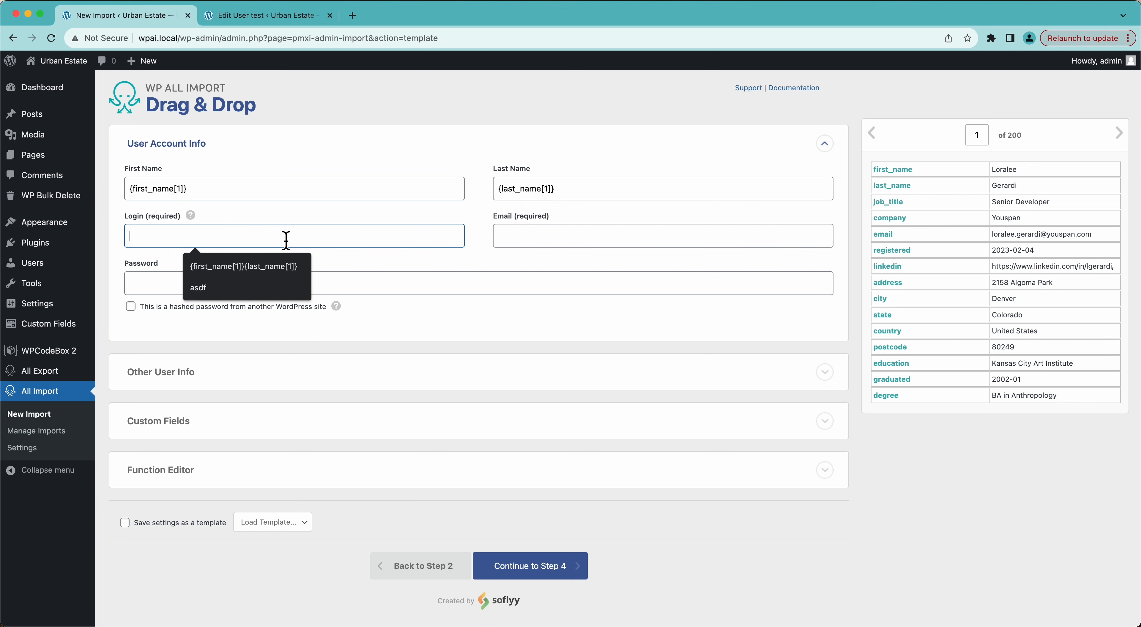
{"action": "left_click", "coordinate": [191, 217]}
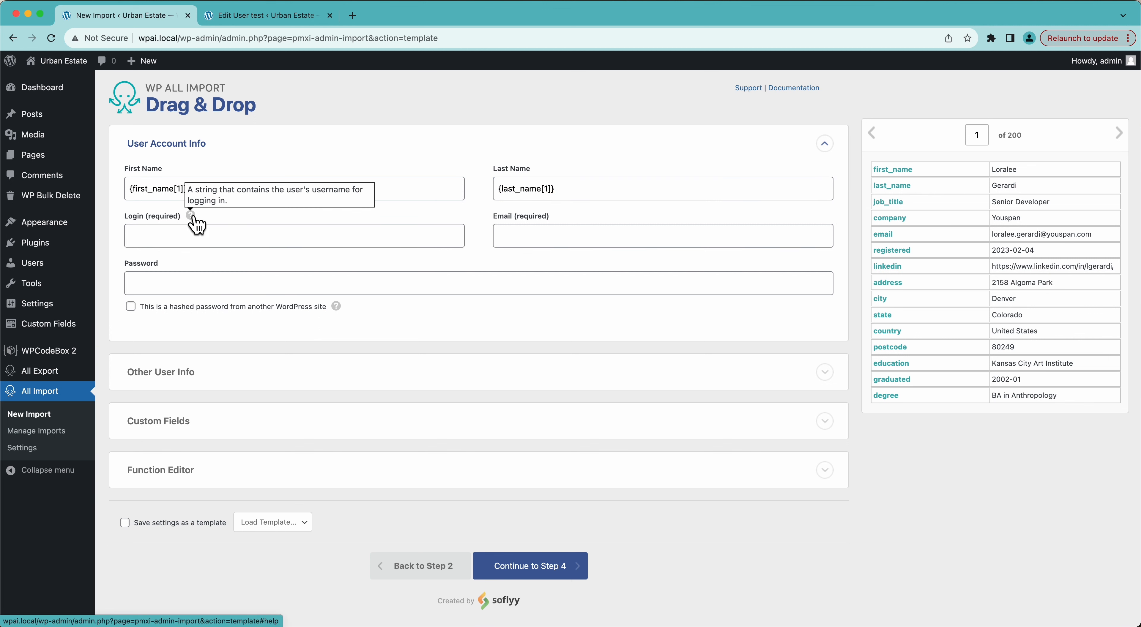
{"action": "left_click", "coordinate": [192, 217]}
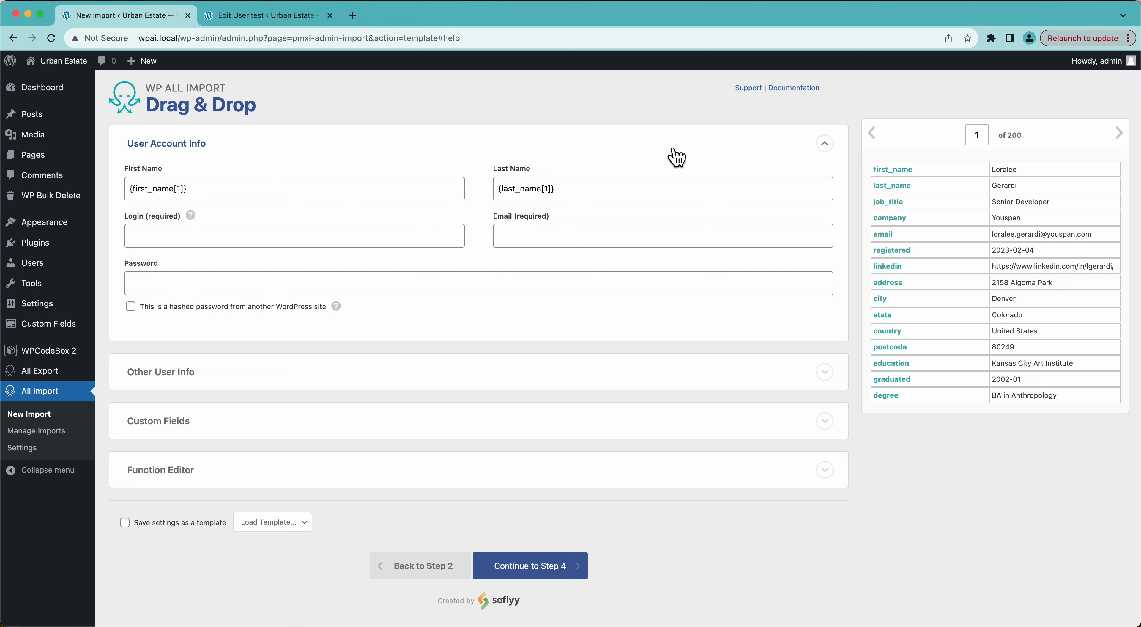
{"action": "left_click_drag", "start_coordinate": [888, 171], "coordinate": [397, 244]}
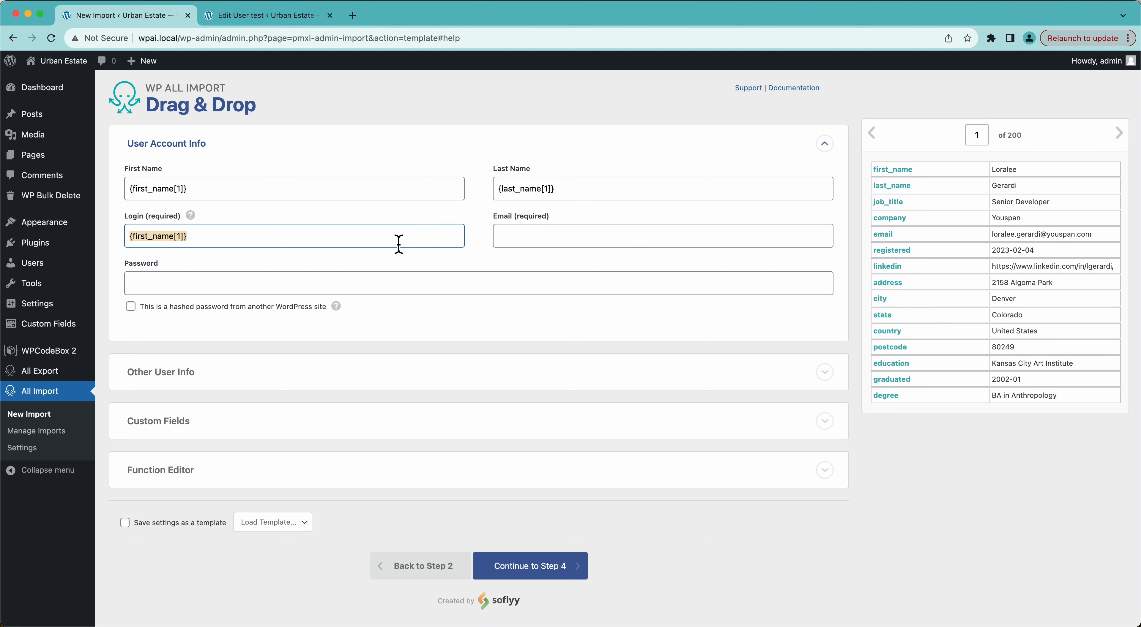
{"action": "left_click_drag", "start_coordinate": [908, 189], "coordinate": [390, 242]}
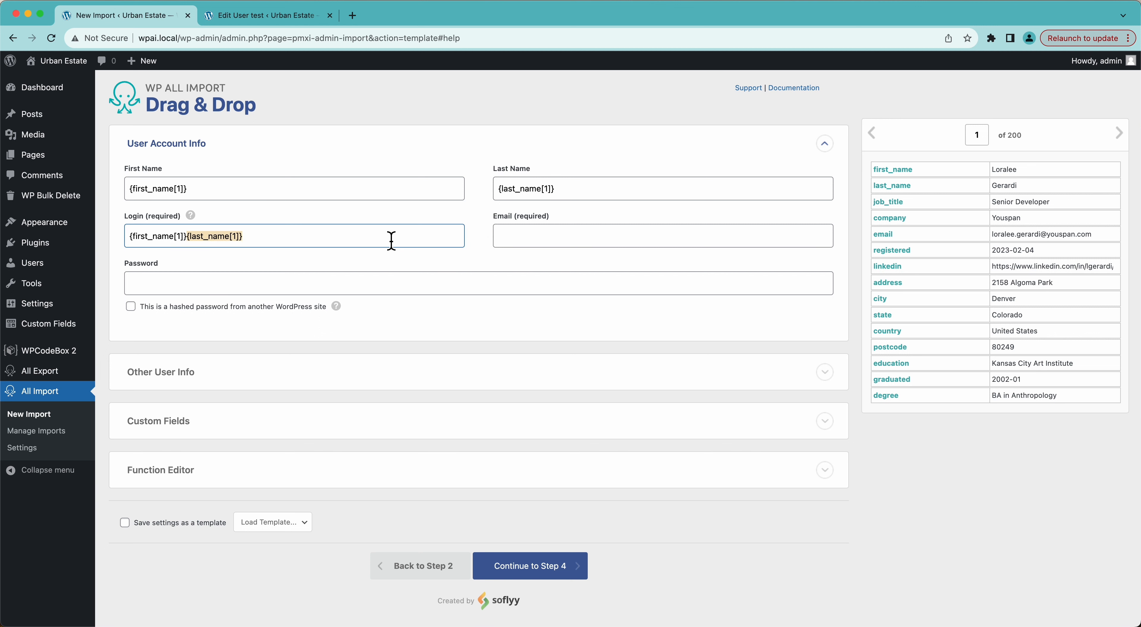
Map the email element to the required Email field as {email[1]}
{"action": "left_click", "coordinate": [549, 237]}
{"action": "left_click_drag", "start_coordinate": [876, 243], "coordinate": [780, 236]}
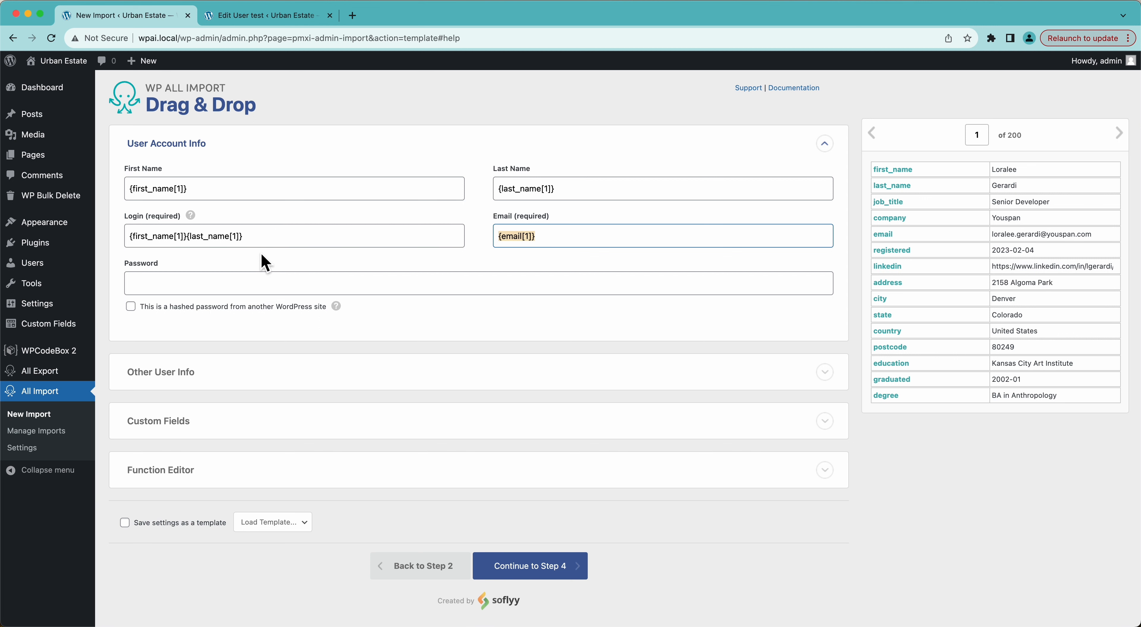
{"action": "left_click", "coordinate": [261, 263]}
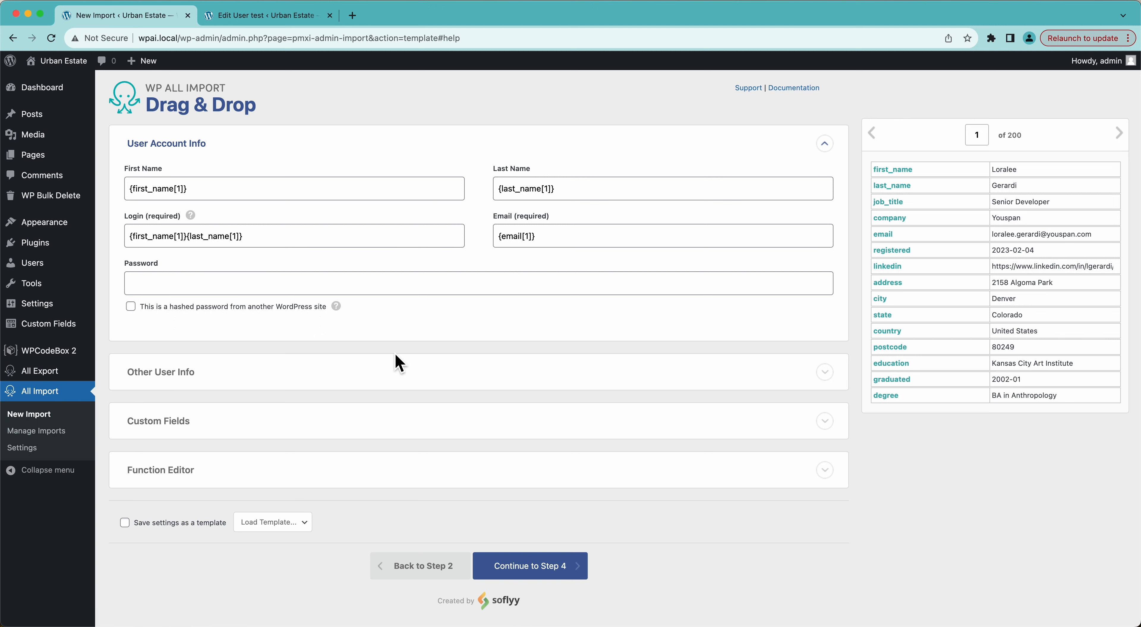
Toggle the hashed password option on and off, and enter a trial password in the Password field
{"action": "left_click", "coordinate": [178, 308]}
{"action": "left_click", "coordinate": [130, 307]}
{"action": "left_click", "coordinate": [160, 282]}
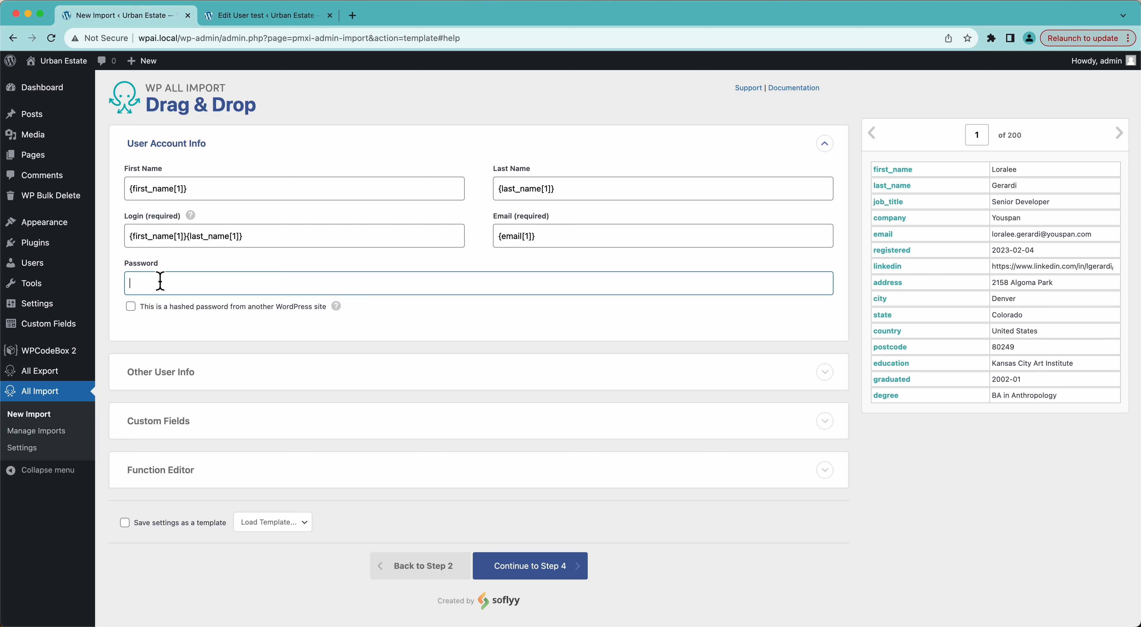
{"action": "type", "text": "password"}
{"action": "left_click", "coordinate": [397, 332]}
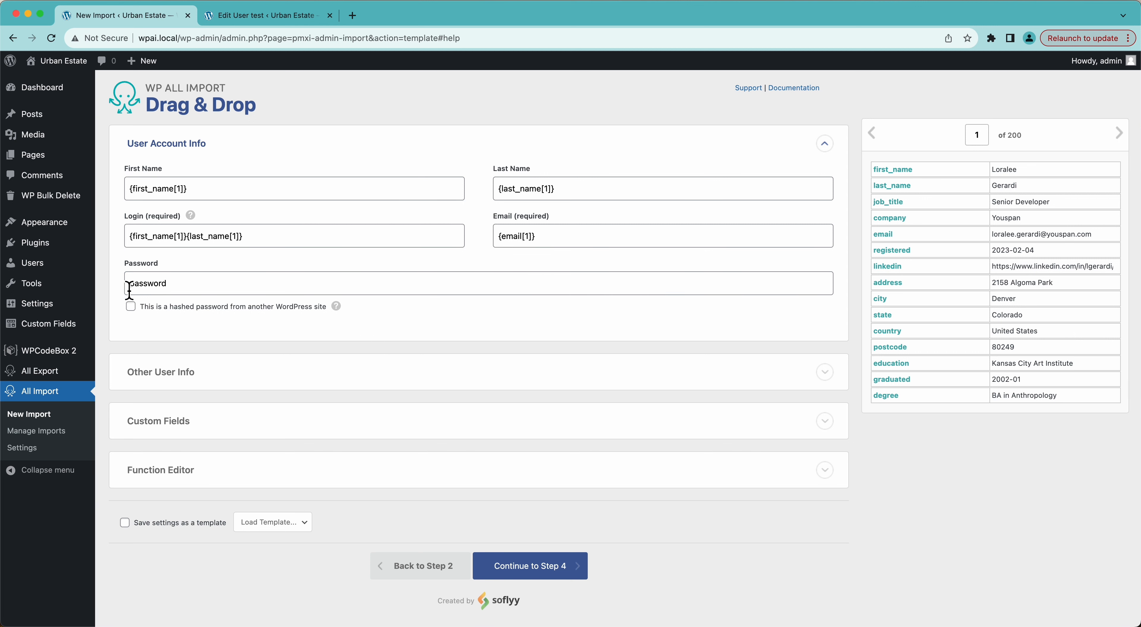
Clear the Password field in the user account info
{"action": "left_click", "coordinate": [186, 290]}
{"action": "double_click", "coordinate": [186, 290]}
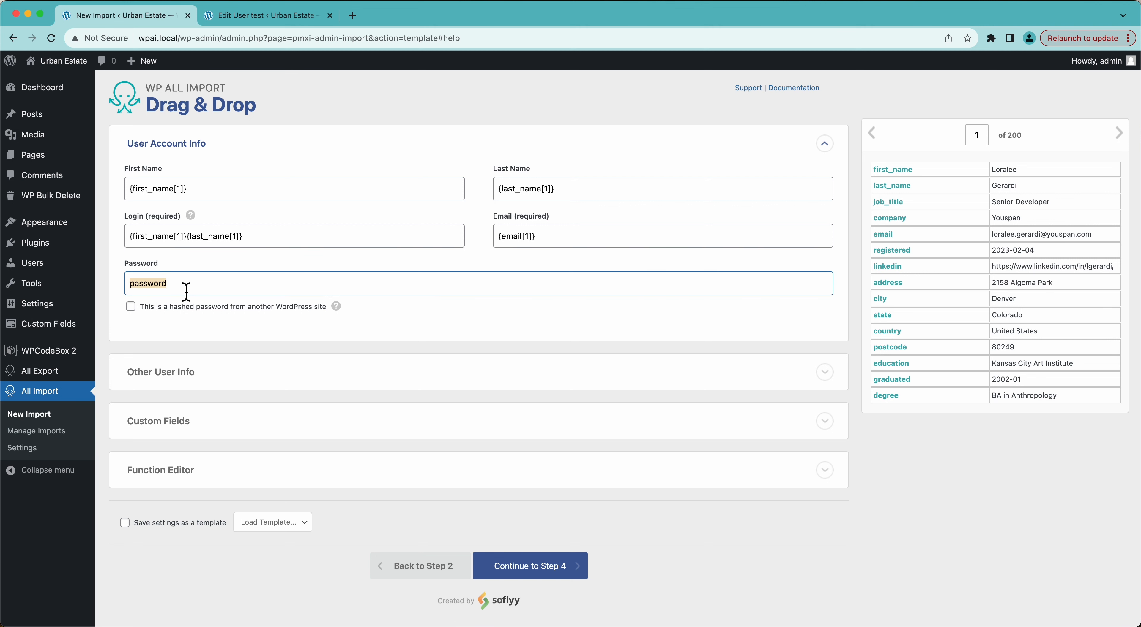
{"action": "key", "text": "BackSpace"}
{"action": "left_click", "coordinate": [186, 333]}
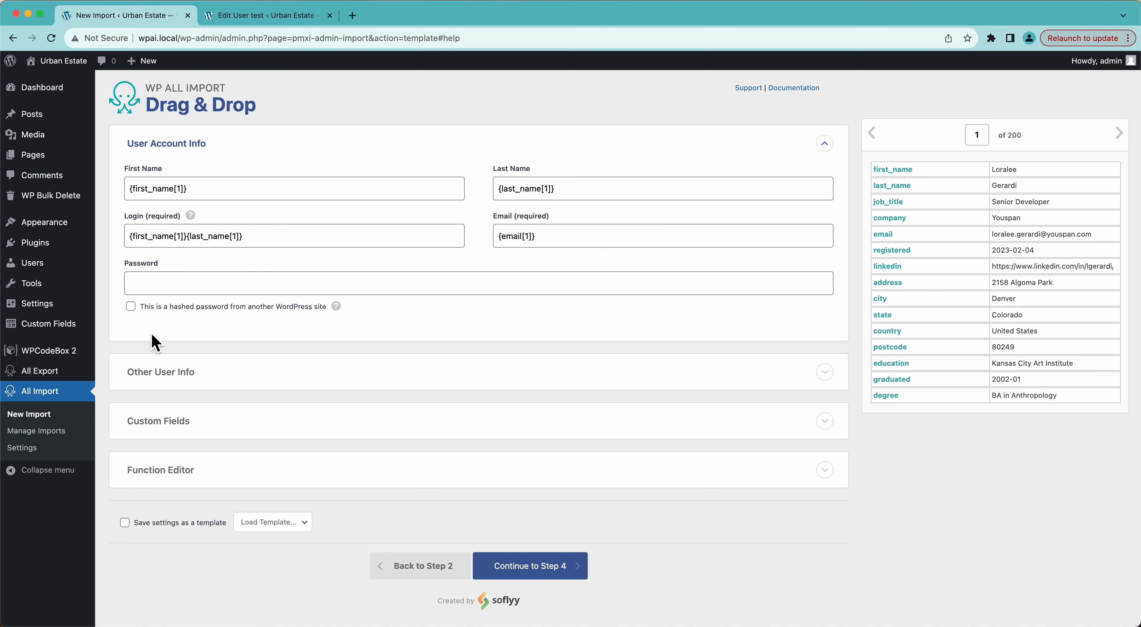
Expand the Other User Info section, check the Role field's help, and preview the second import record
{"action": "scroll", "coordinate": [168, 316], "scroll_direction": "down", "scroll_amount": 1}
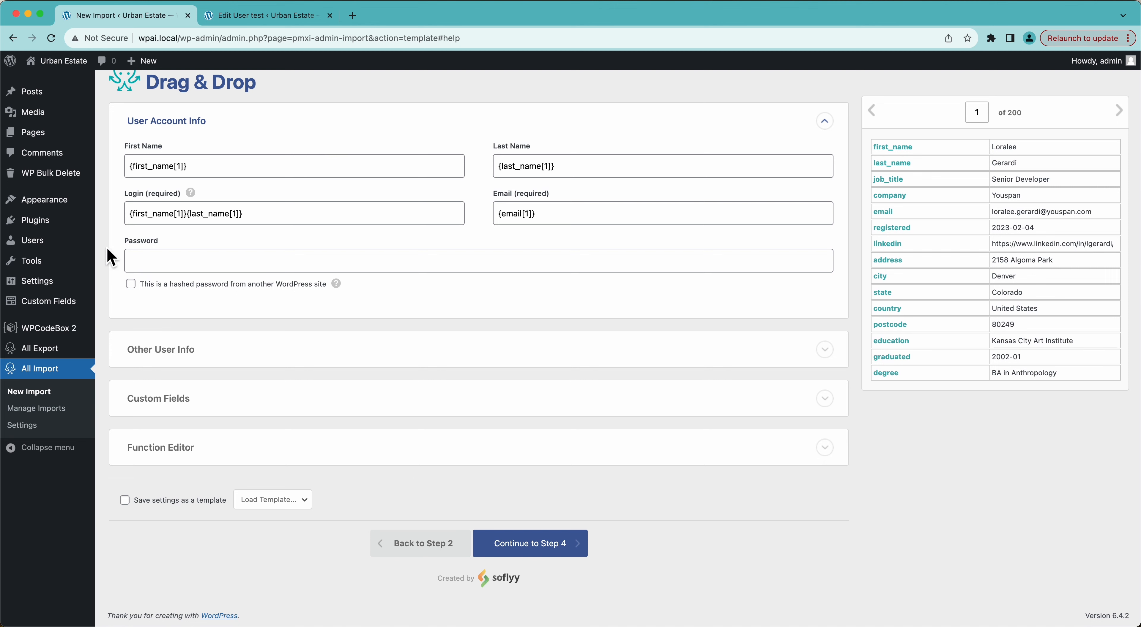
{"action": "left_click", "coordinate": [212, 354]}
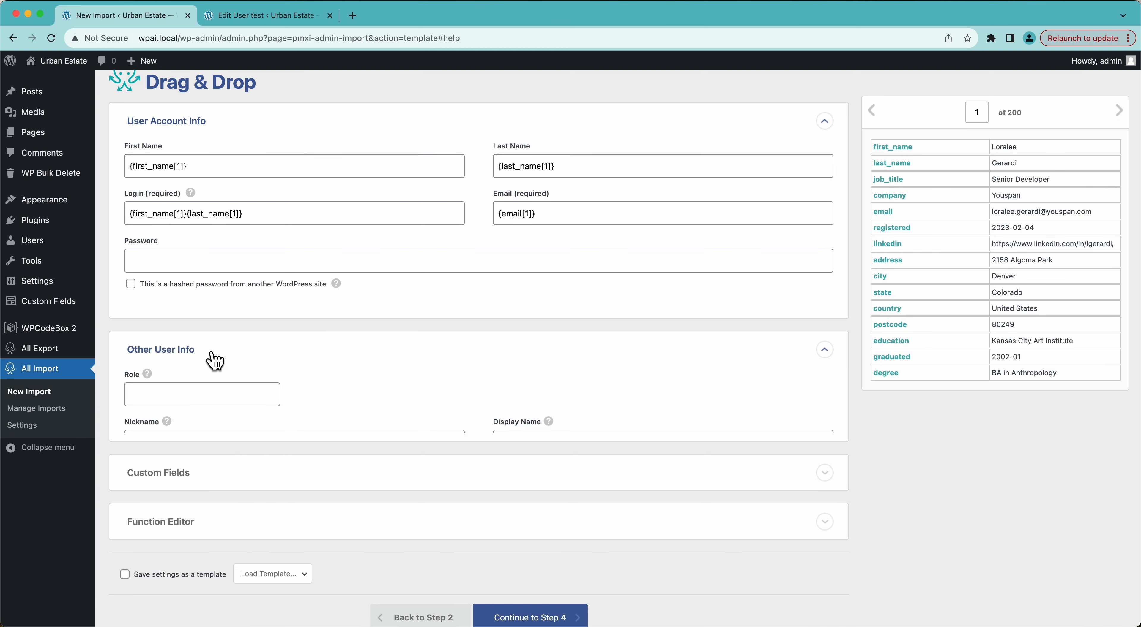
{"action": "scroll", "coordinate": [215, 361], "scroll_direction": "down", "scroll_amount": 3}
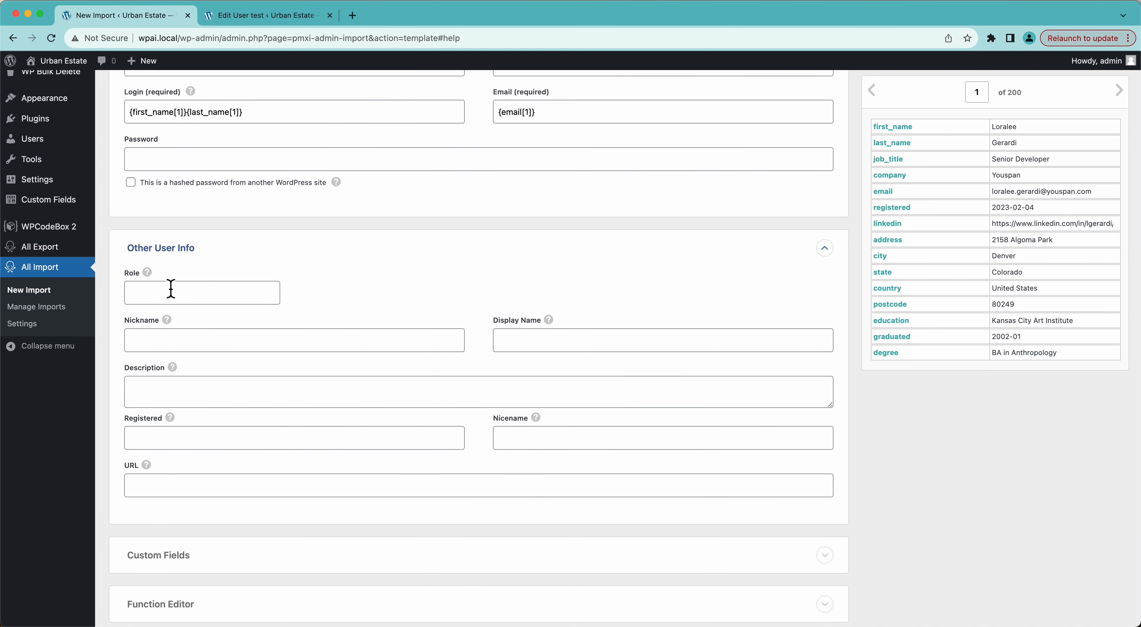
{"action": "left_click", "coordinate": [155, 301]}
{"action": "mouse_move", "coordinate": [146, 276]}
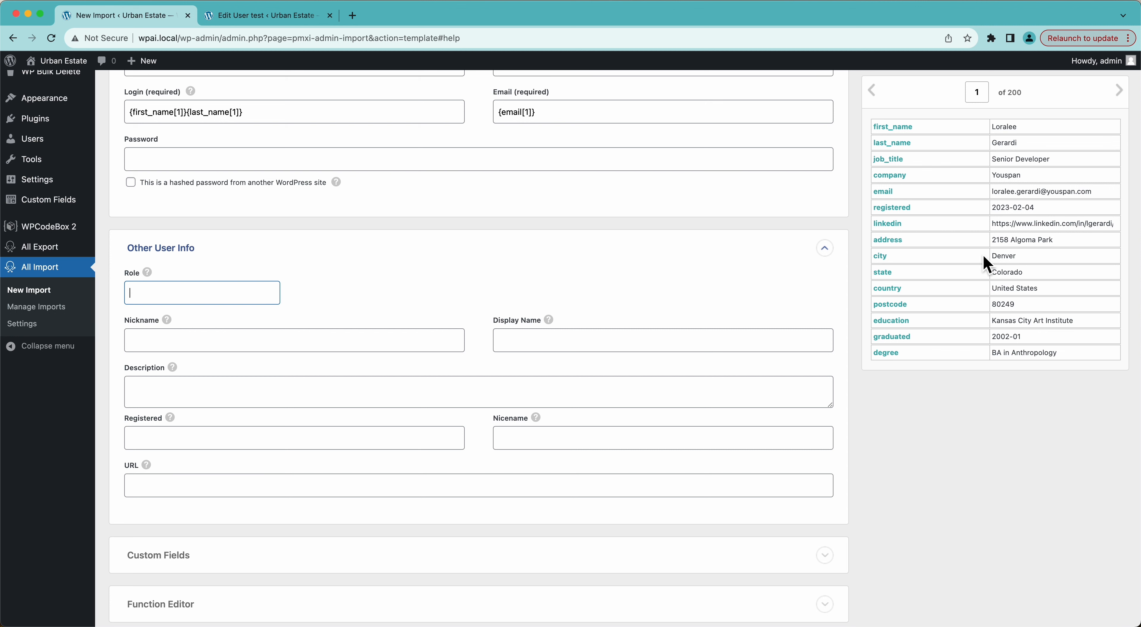
{"action": "left_click", "coordinate": [1118, 90]}
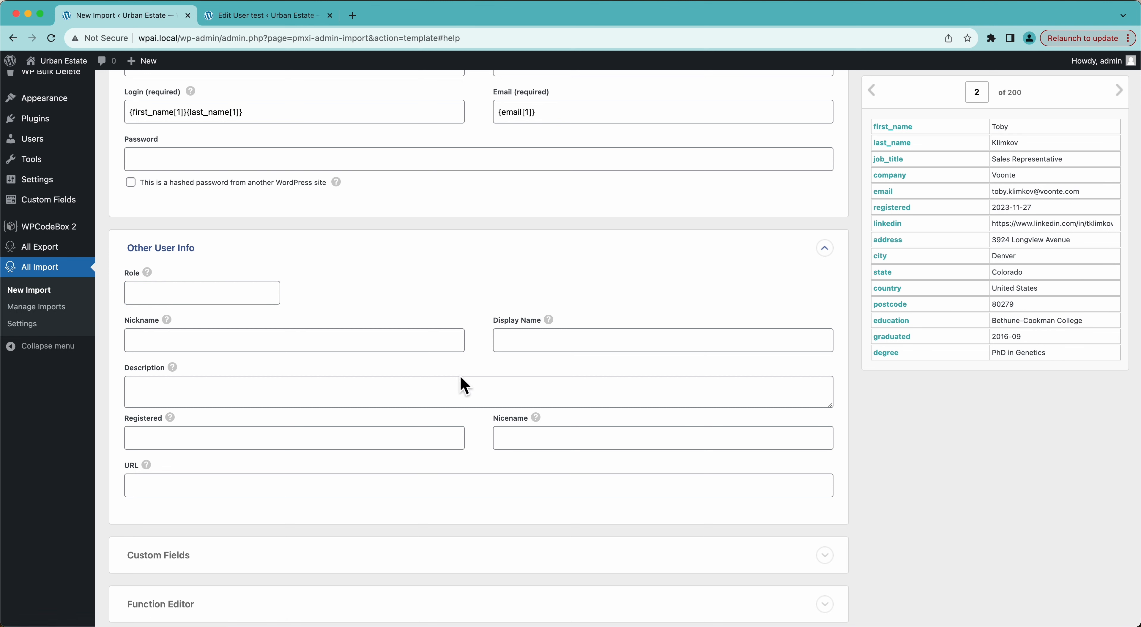
Check the Nickname field's help and map the first_name element to Nickname as {first_name[1]}
{"action": "left_click", "coordinate": [204, 296]}
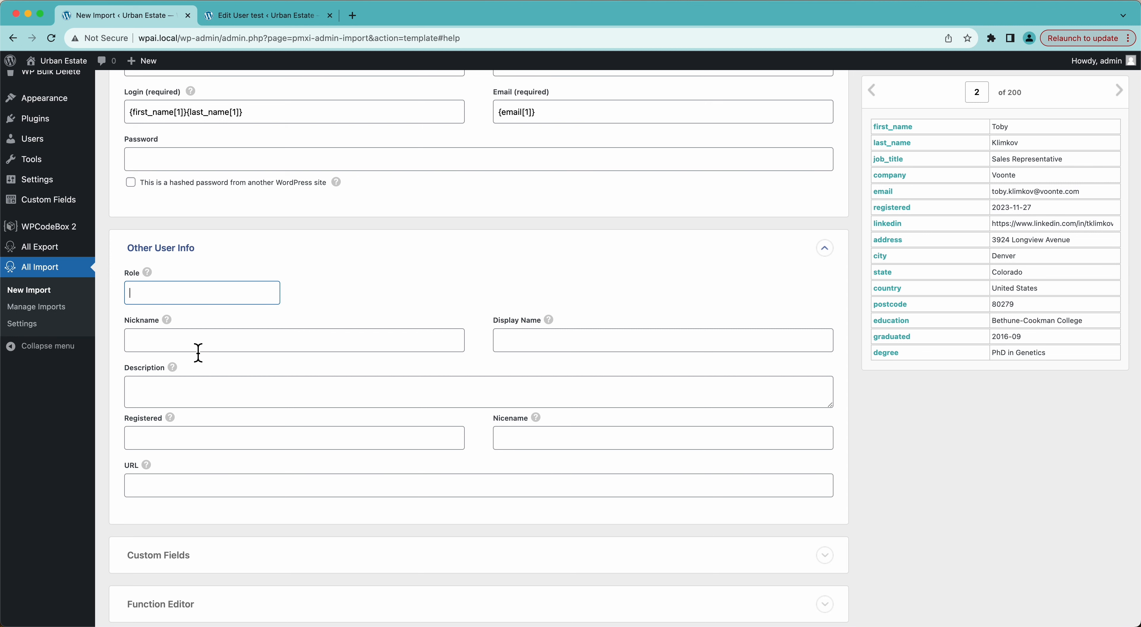
{"action": "mouse_move", "coordinate": [166, 320]}
{"action": "left_click", "coordinate": [885, 132]}
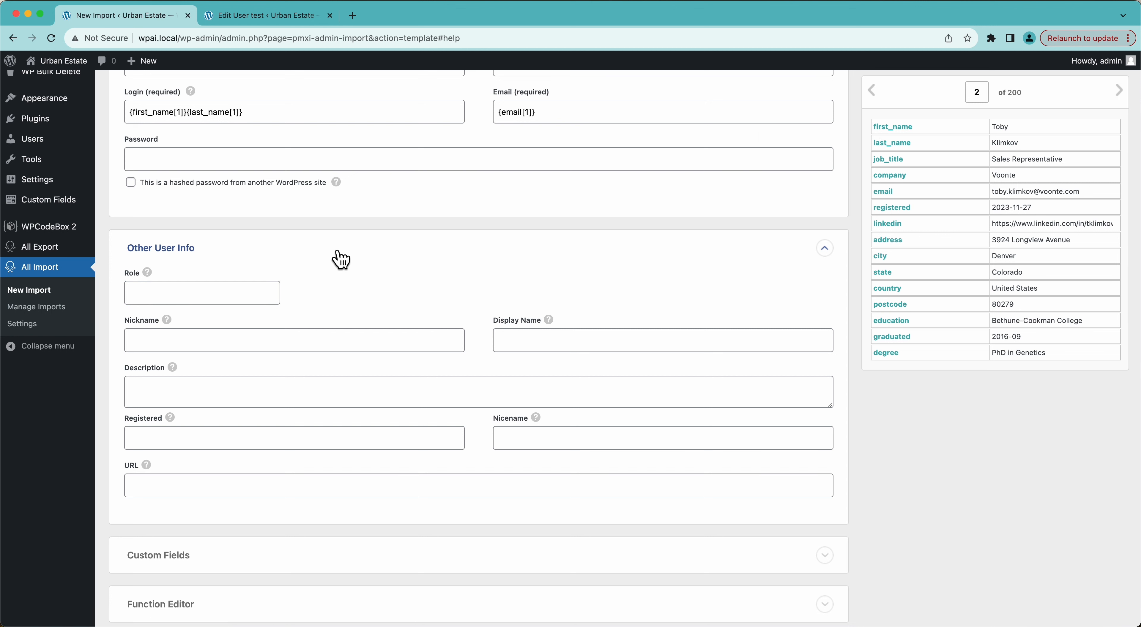
{"action": "left_click_drag", "start_coordinate": [891, 128], "coordinate": [226, 341]}
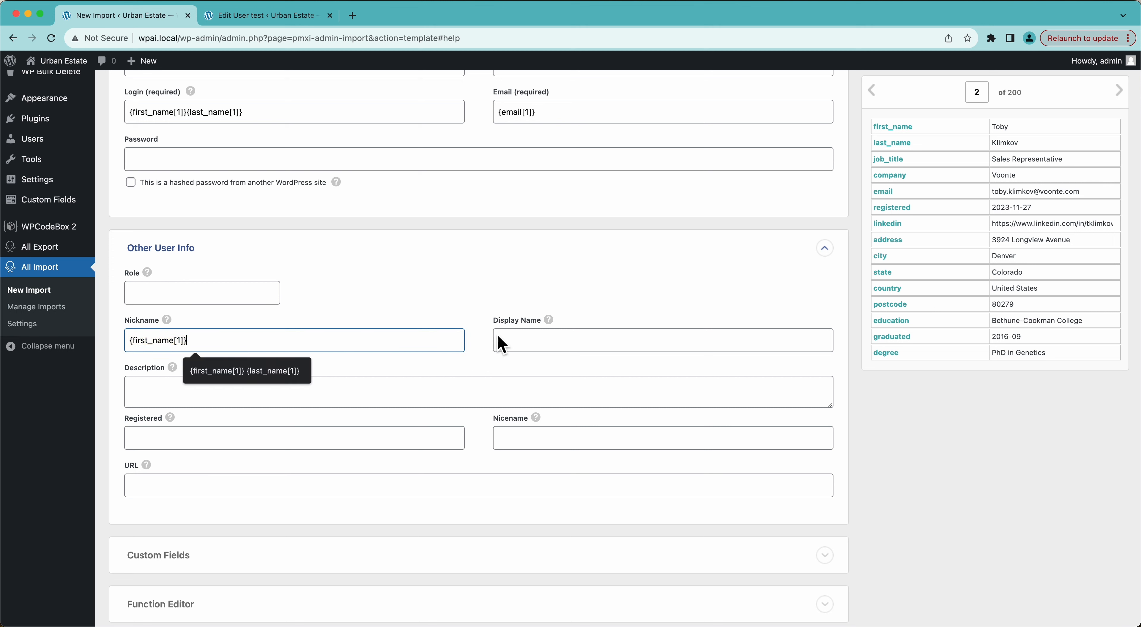
Map the first_name and last_name elements to Display Name as {first_name[1]} {last_name[1]}, separated by a space
{"action": "left_click", "coordinate": [519, 342]}
{"action": "mouse_move", "coordinate": [547, 322]}
{"action": "left_click", "coordinate": [512, 309]}
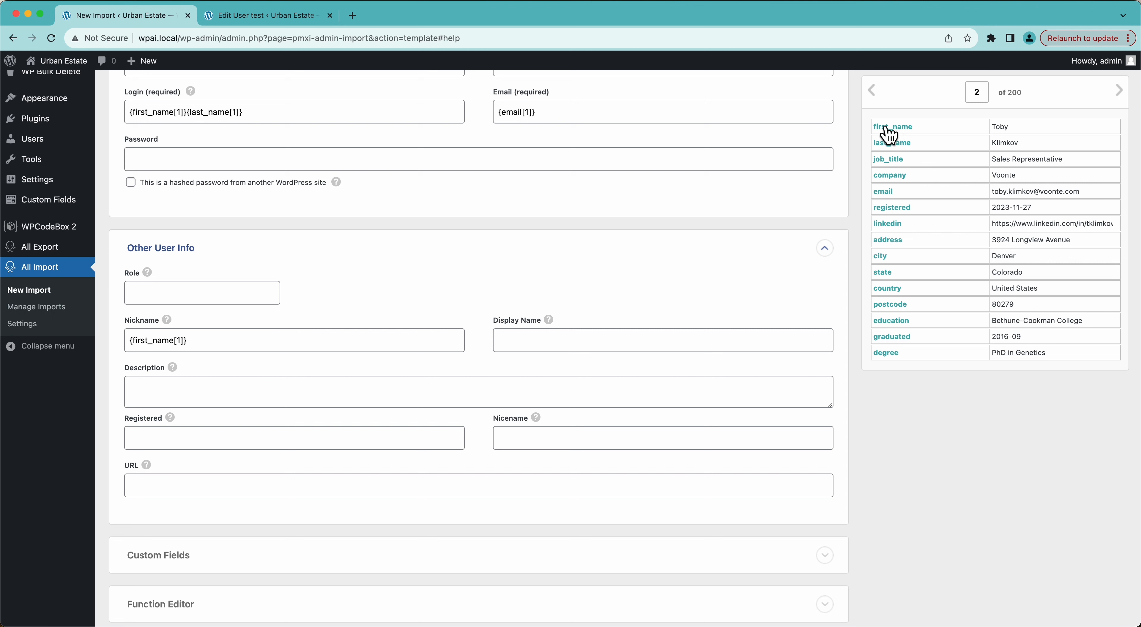
{"action": "left_click_drag", "start_coordinate": [893, 136], "coordinate": [554, 345]}
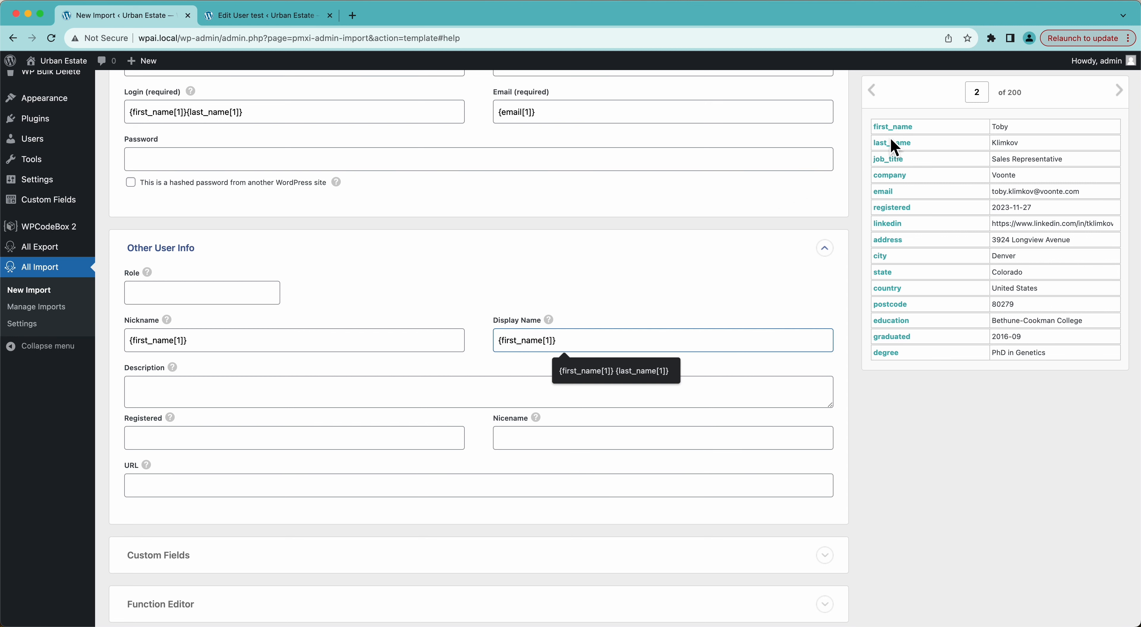
{"action": "left_click_drag", "start_coordinate": [894, 146], "coordinate": [665, 349]}
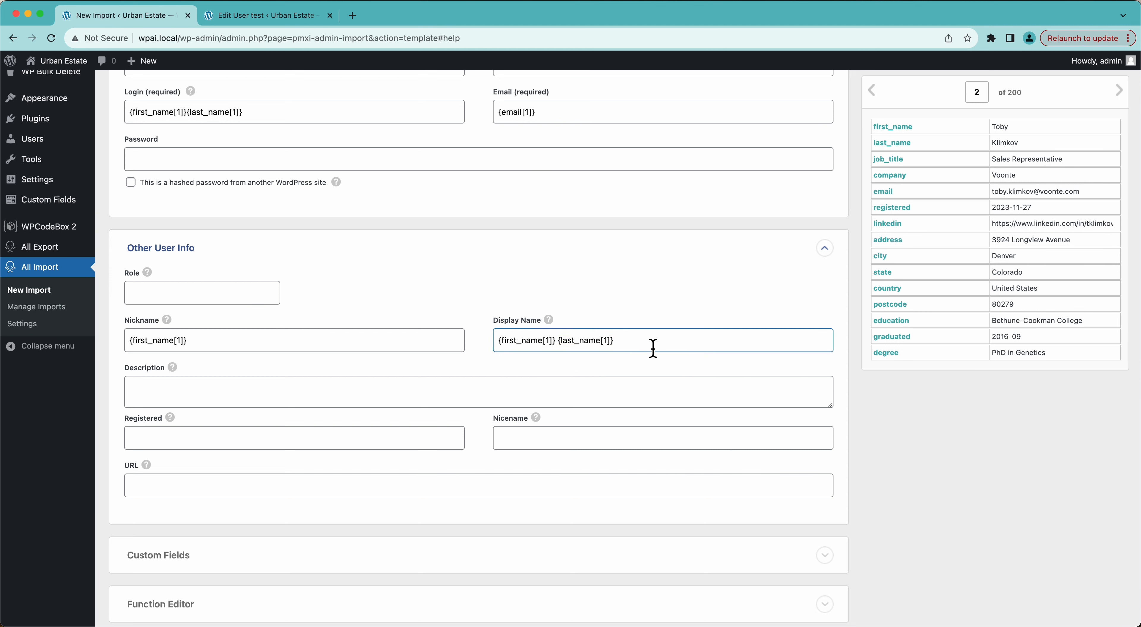
Enlarge the Description field and fill it with {job_title[1]} at {company[1]} using the import elements
{"action": "left_click_drag", "start_coordinate": [835, 415], "coordinate": [832, 481]}
{"action": "left_click", "coordinate": [519, 464]}
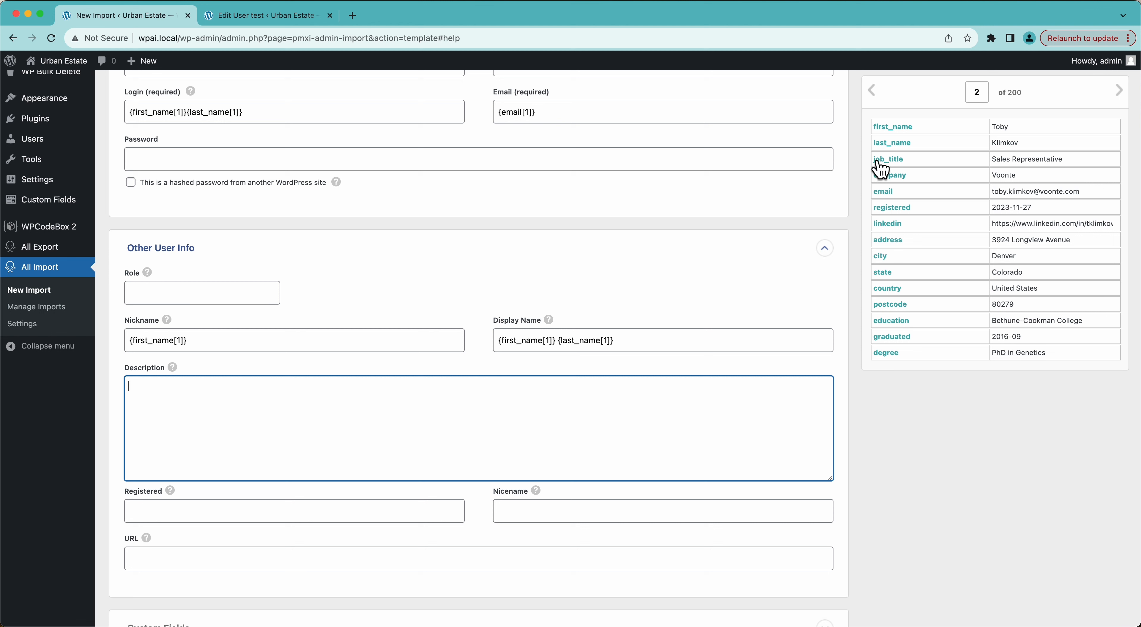
{"action": "left_click_drag", "start_coordinate": [881, 161], "coordinate": [618, 417]}
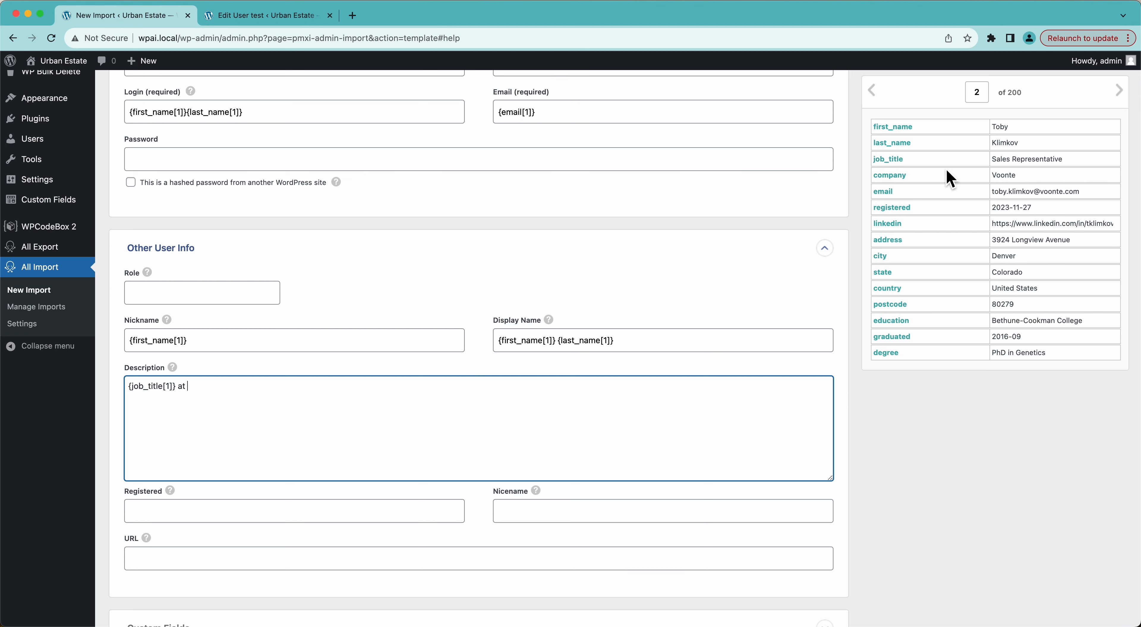
{"action": "left_click_drag", "start_coordinate": [891, 176], "coordinate": [533, 408]}
Preview the first import record and add a second Description line reading {degree[1]} from {education[1]}
{"action": "left_click", "coordinate": [874, 92]}
{"action": "left_click", "coordinate": [874, 92]}
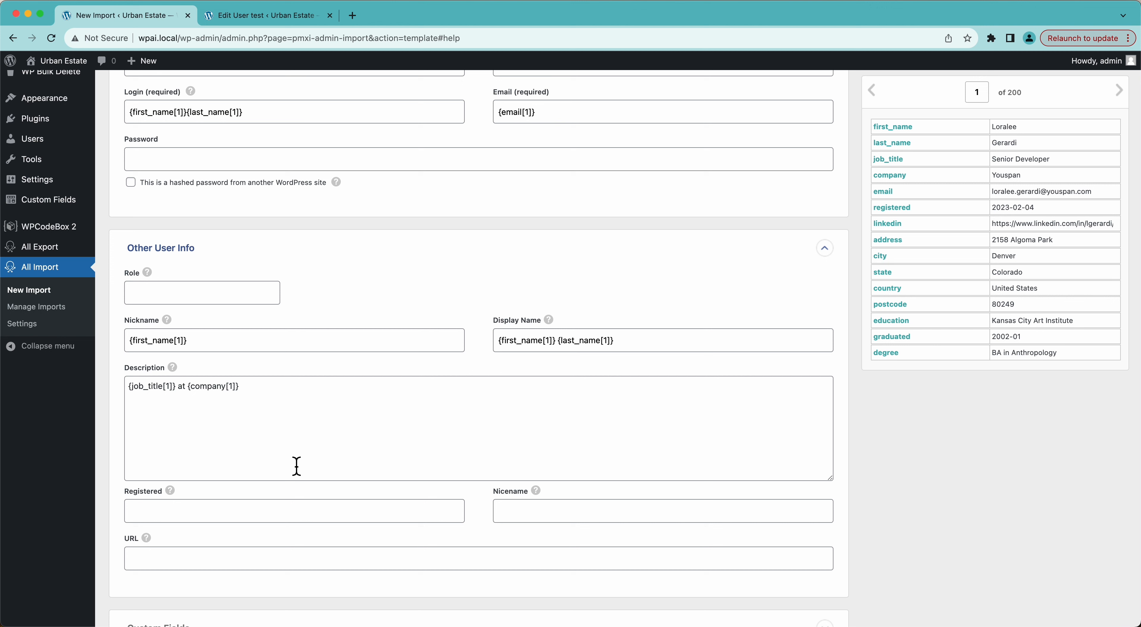
{"action": "left_click", "coordinate": [302, 404]}
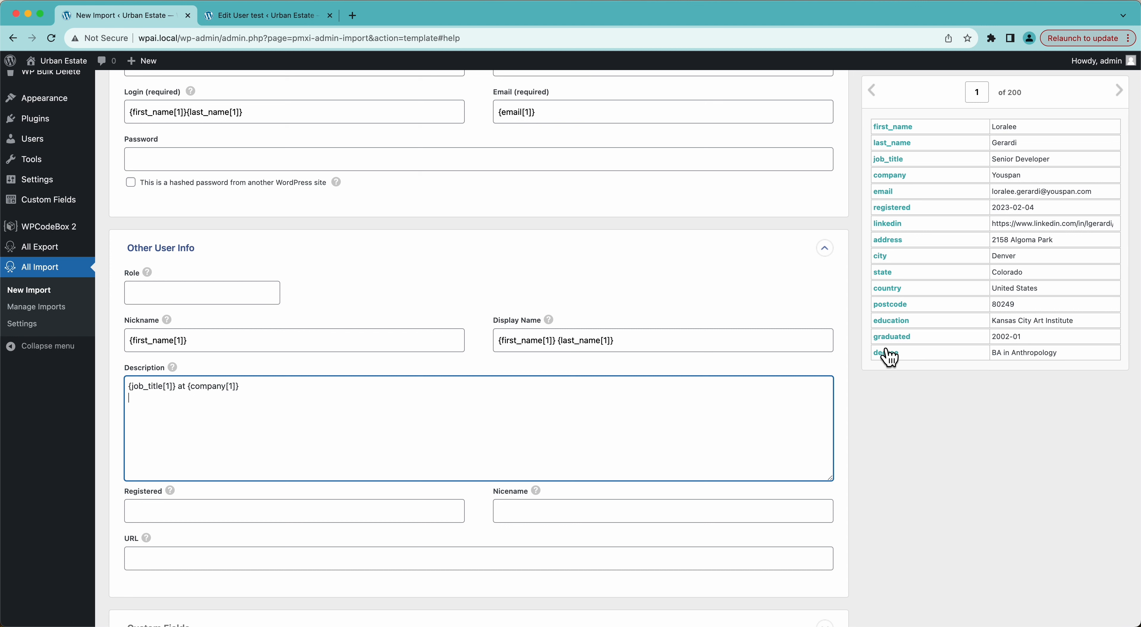
{"action": "left_click_drag", "start_coordinate": [888, 355], "coordinate": [740, 423]}
{"action": "left_click_drag", "start_coordinate": [878, 331], "coordinate": [741, 401]}
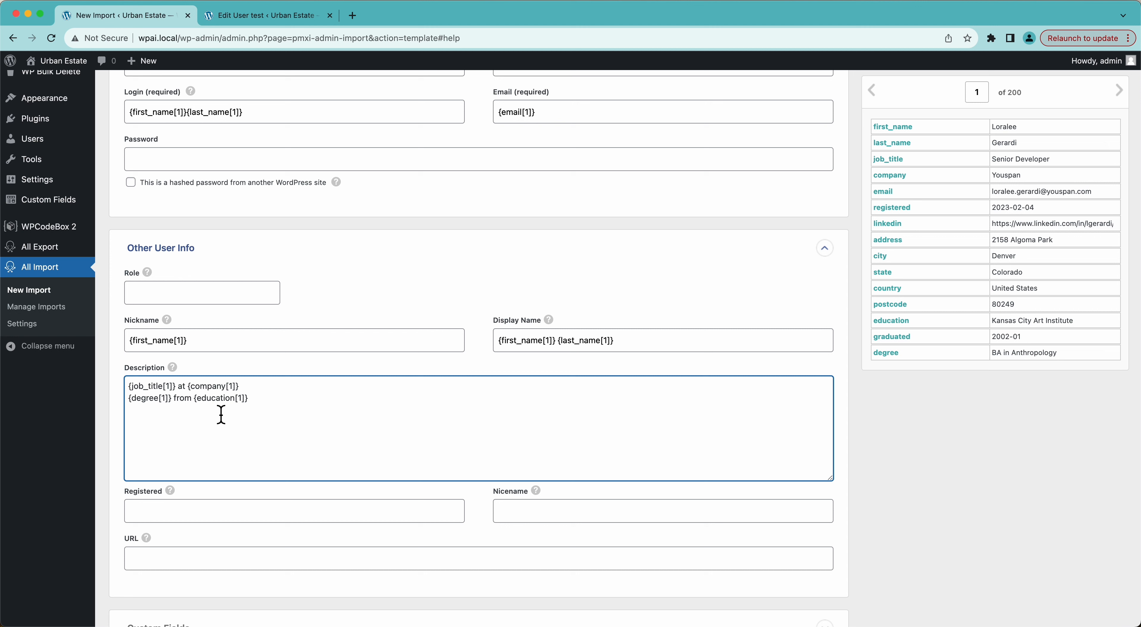
Check the Registered field's help and map the registered element to it as {registered[1]}
{"action": "scroll", "coordinate": [221, 414], "scroll_direction": "down", "scroll_amount": 3}
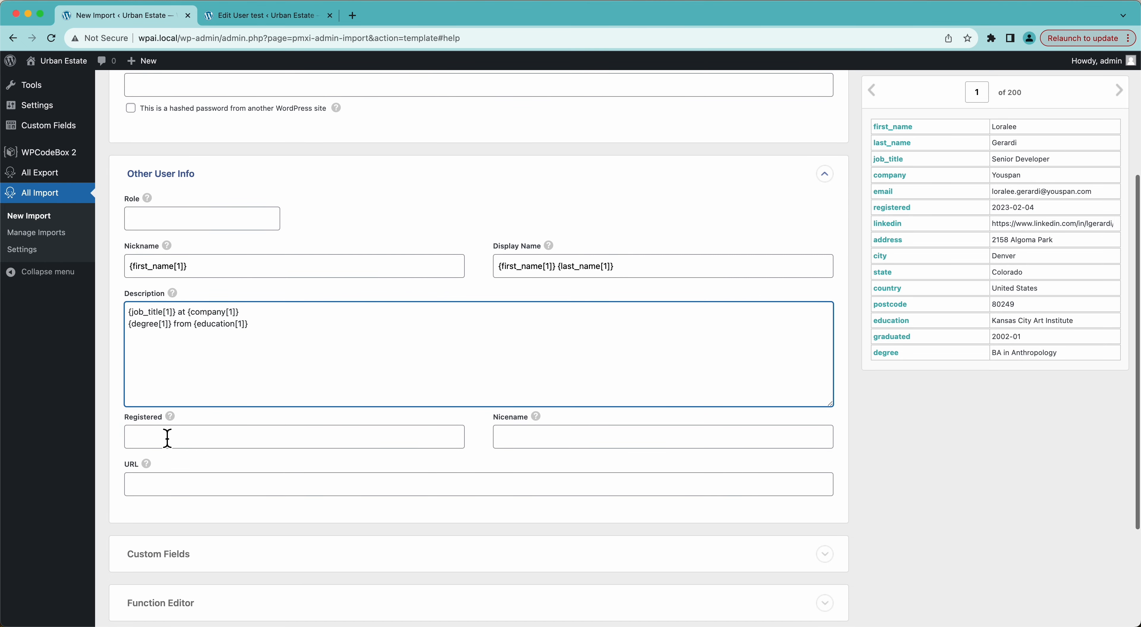
{"action": "mouse_move", "coordinate": [170, 418]}
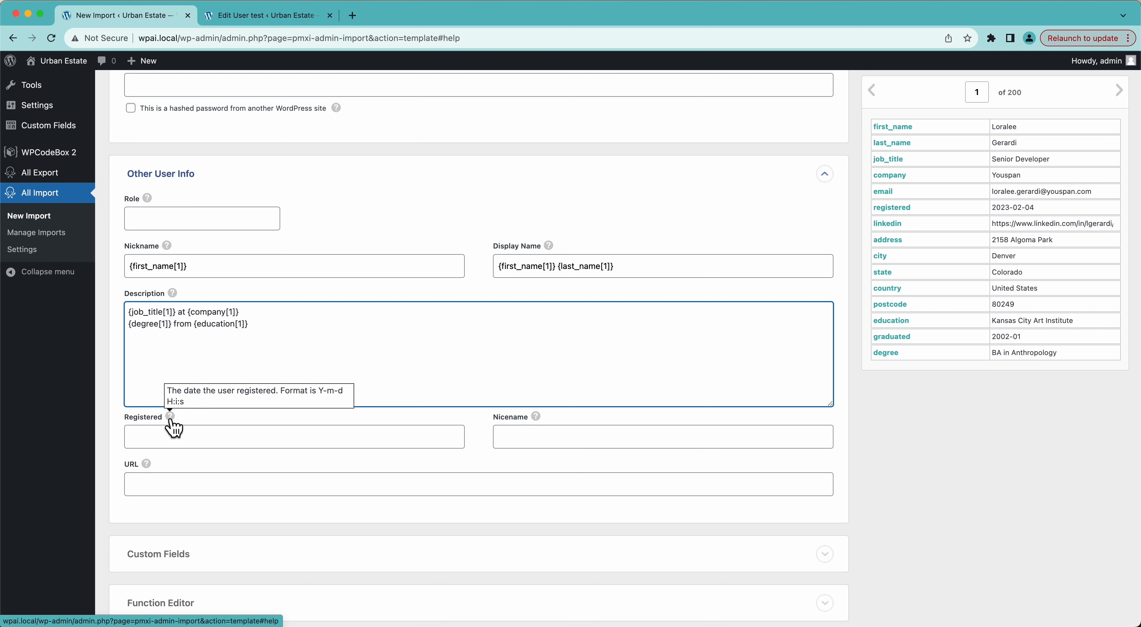
{"action": "left_click", "coordinate": [893, 214]}
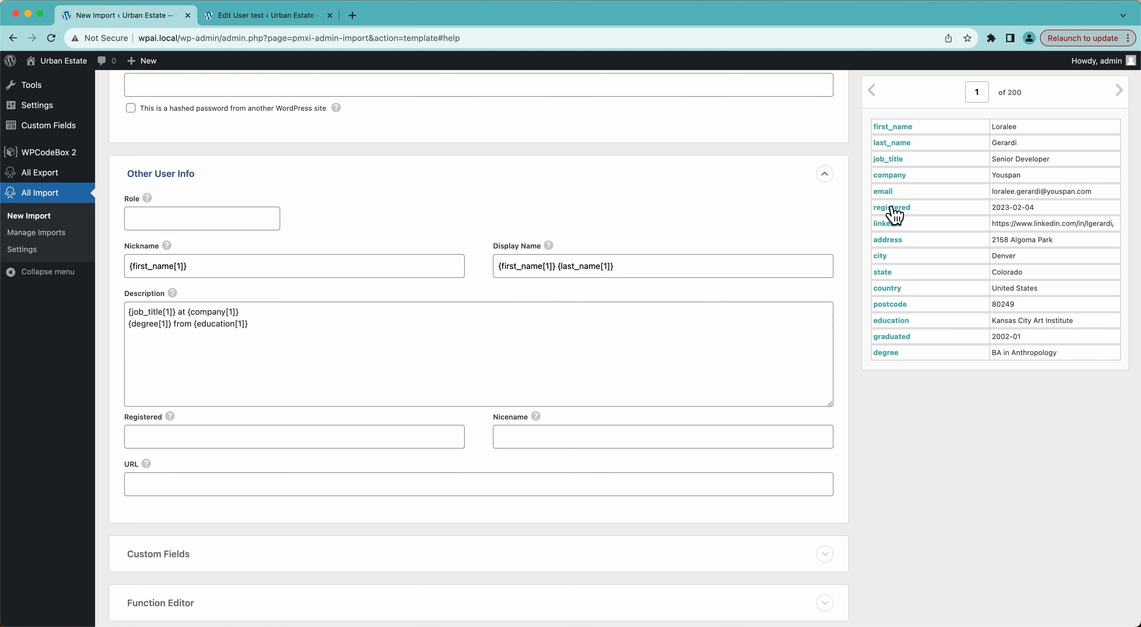
{"action": "left_click_drag", "start_coordinate": [892, 214], "coordinate": [202, 444]}
Check the Nicename field's help and map the linkedin element to URL as {linkedin[1]}
{"action": "left_click", "coordinate": [544, 436]}
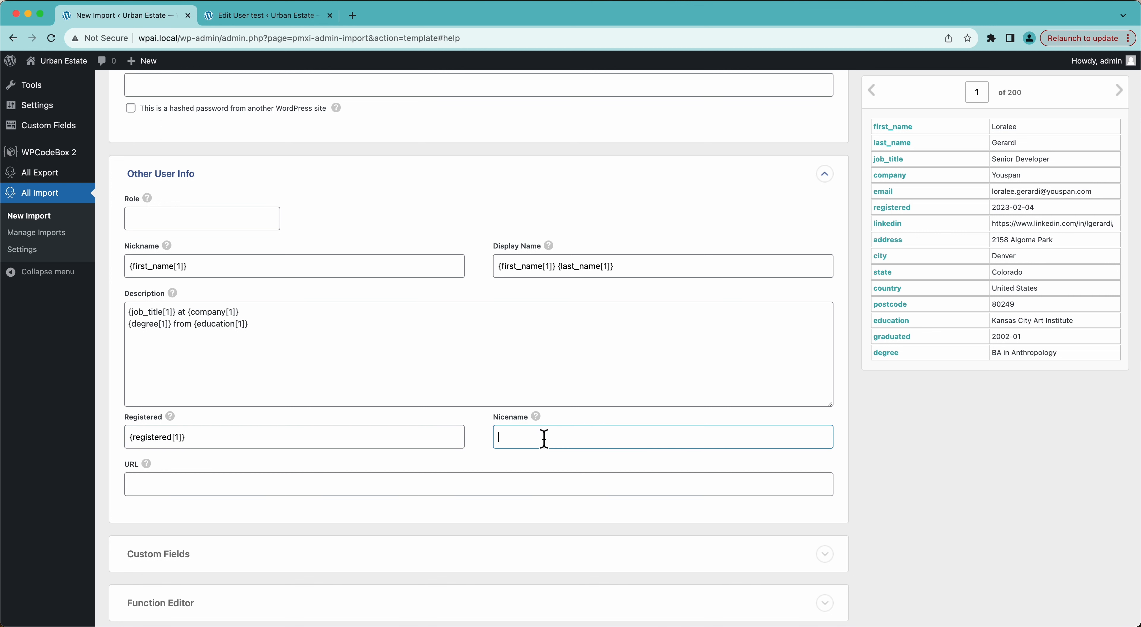
{"action": "mouse_move", "coordinate": [535, 421]}
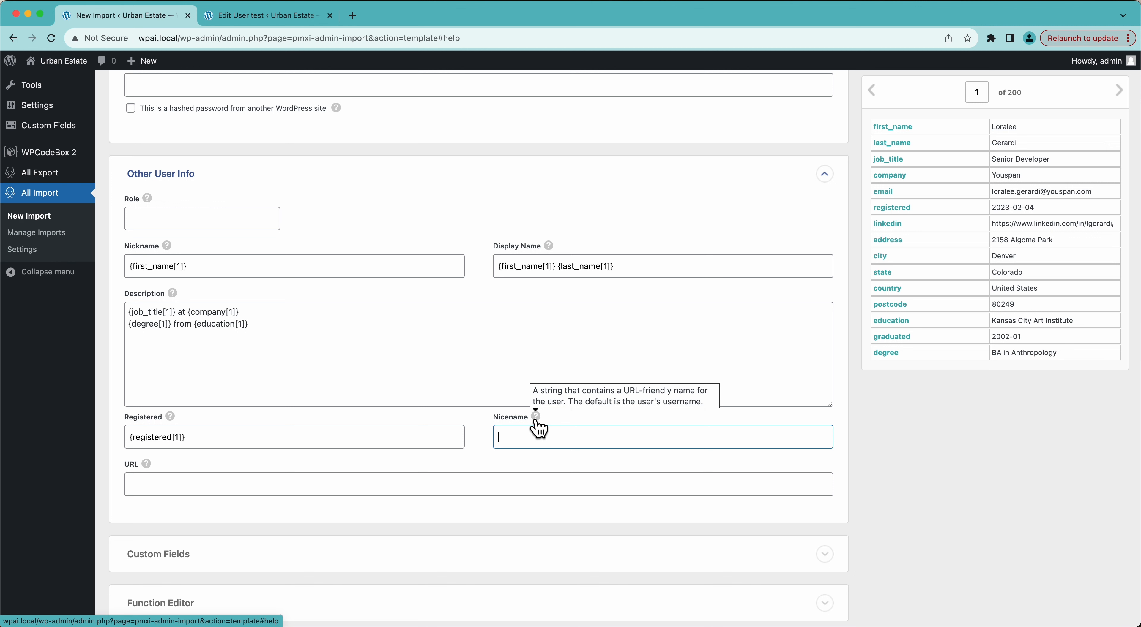
{"action": "left_click", "coordinate": [477, 485]}
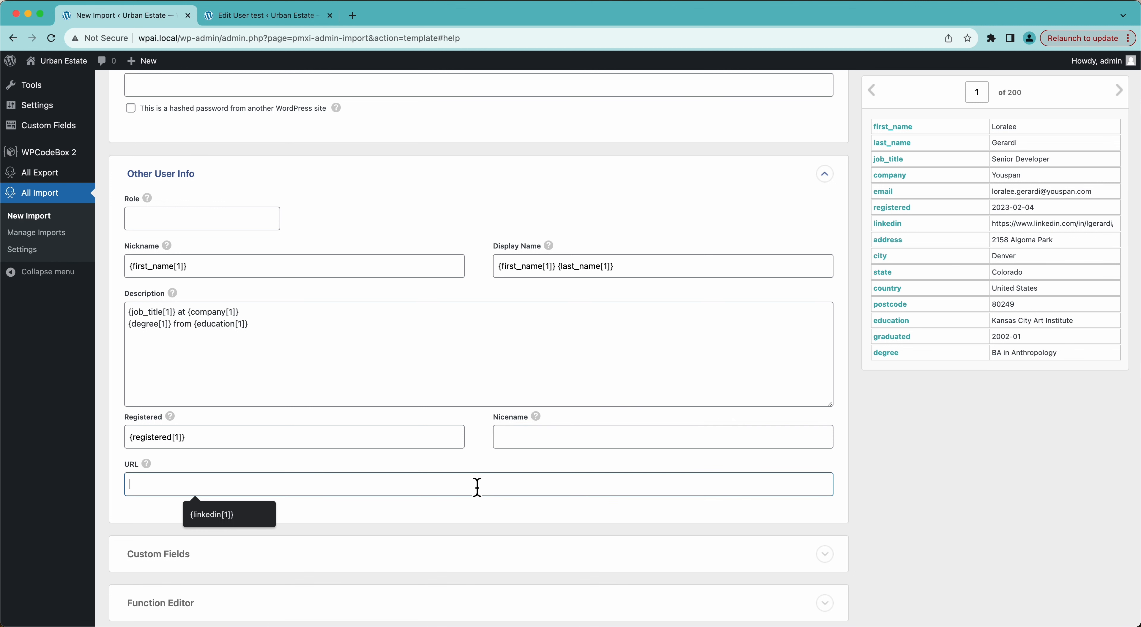
{"action": "left_click", "coordinate": [909, 460]}
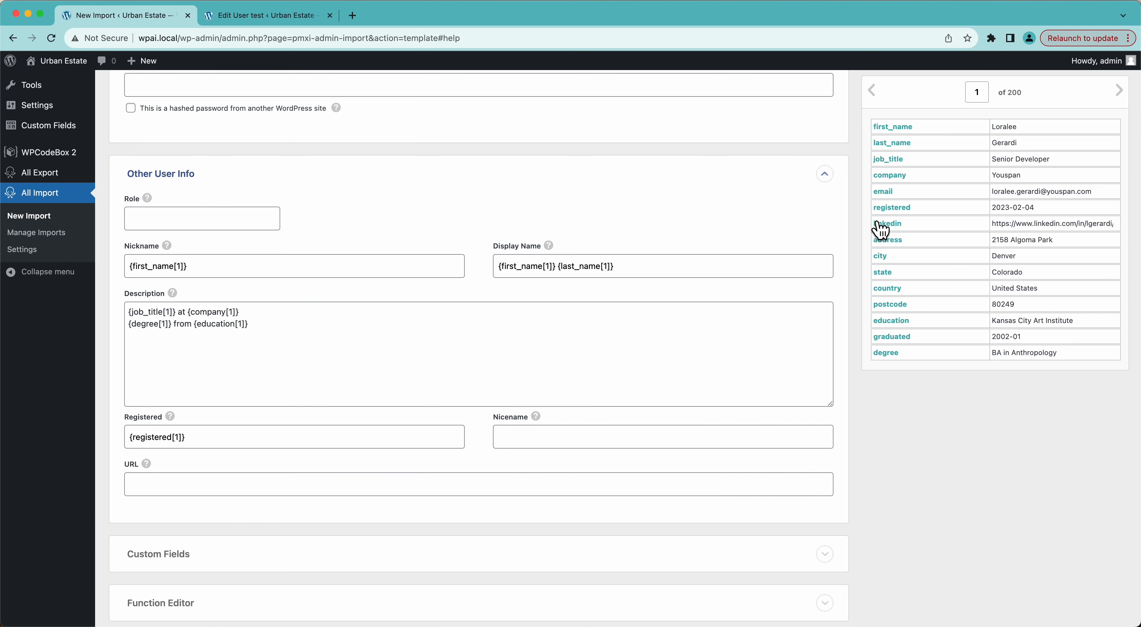
{"action": "left_click_drag", "start_coordinate": [884, 232], "coordinate": [309, 492]}
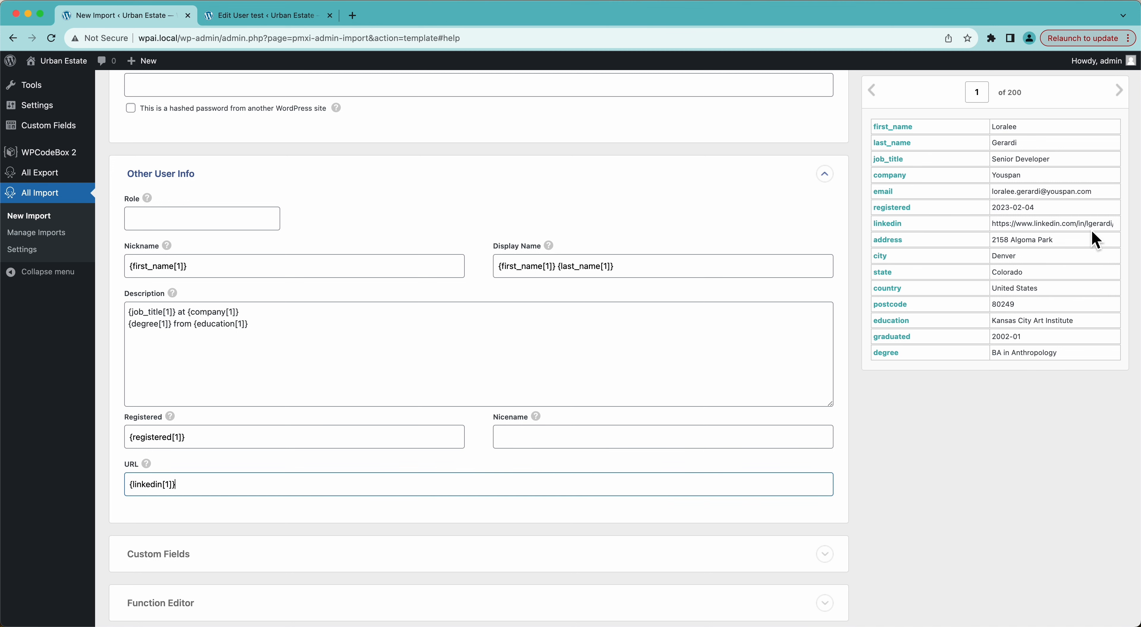
Review the user info mappings and expand the Custom Fields section
{"action": "scroll", "coordinate": [957, 492], "scroll_direction": "down", "scroll_amount": 4}
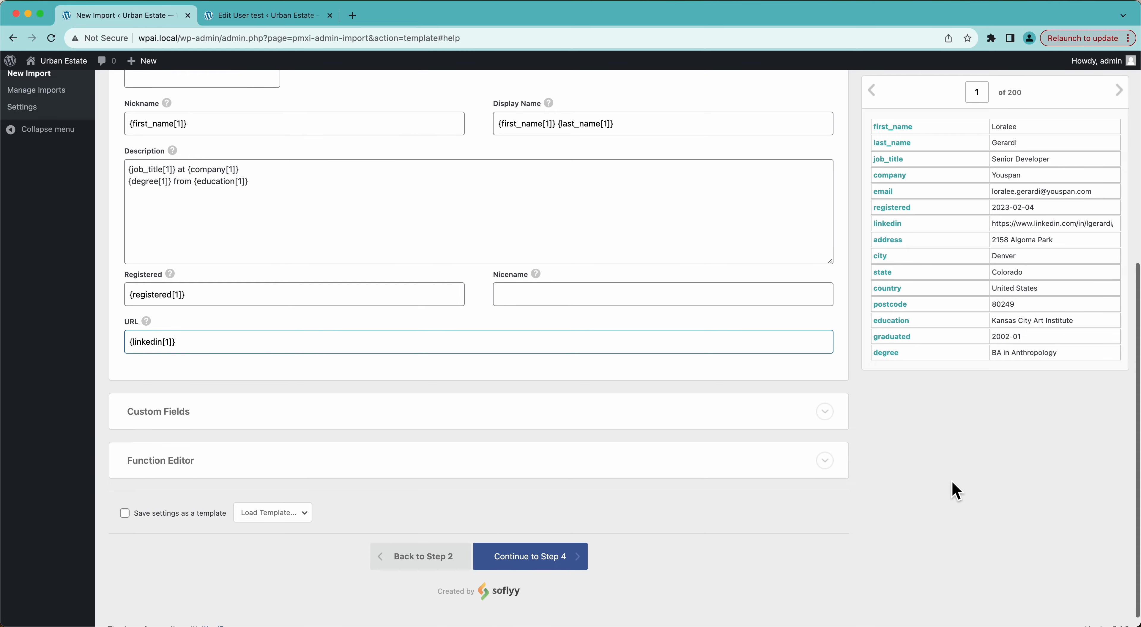
{"action": "scroll", "coordinate": [422, 273], "scroll_direction": "up", "scroll_amount": 8}
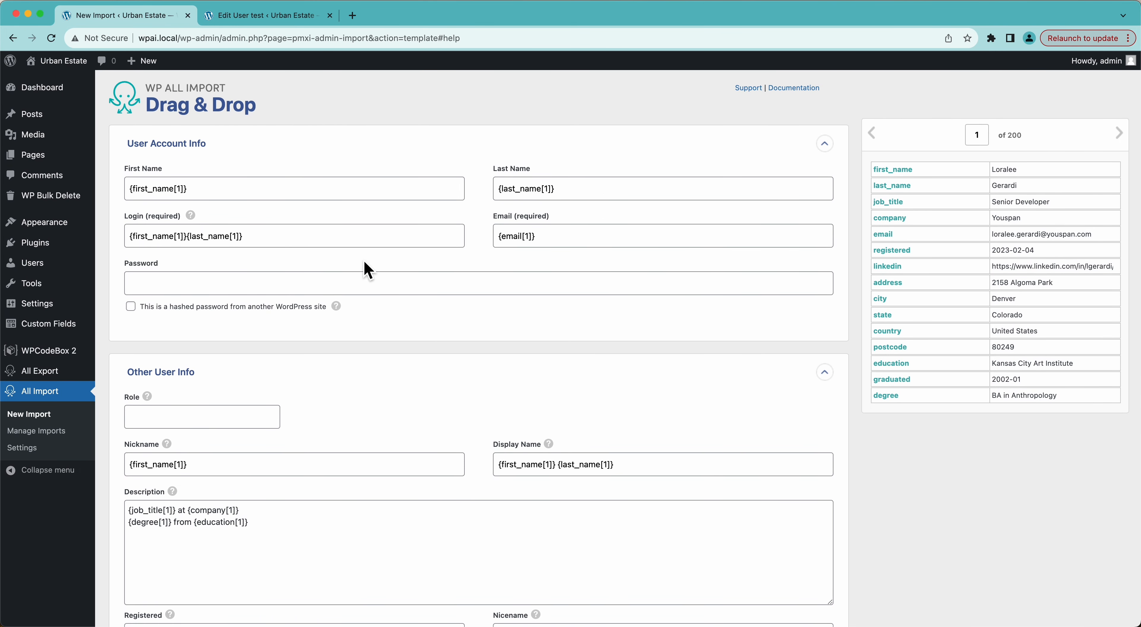
{"action": "scroll", "coordinate": [364, 265], "scroll_direction": "down", "scroll_amount": 8}
{"action": "left_click", "coordinate": [148, 398]}
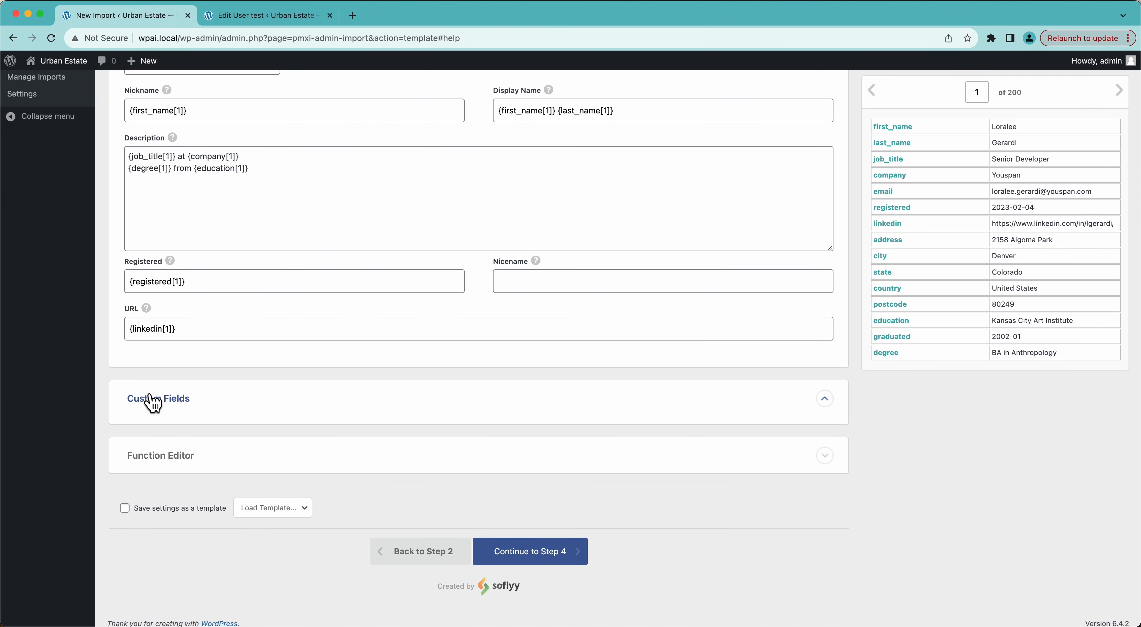
{"action": "scroll", "coordinate": [436, 390], "scroll_direction": "down", "scroll_amount": 5}
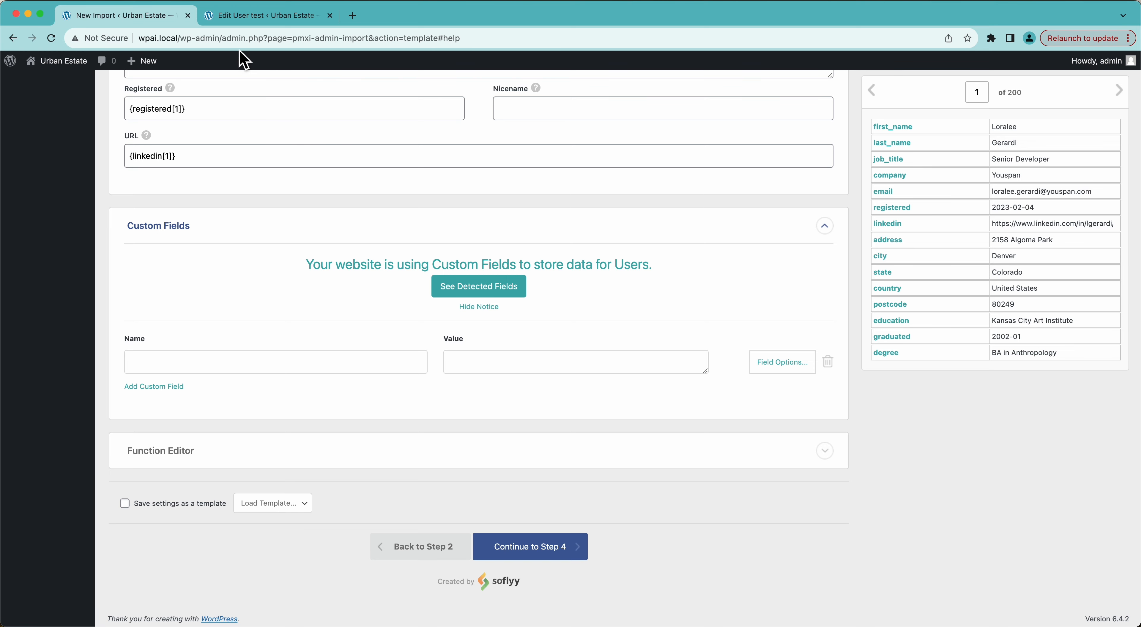
Review the profile fields and custom User Fields on the test user's edit page and return to the import template
{"action": "left_click", "coordinate": [236, 20]}
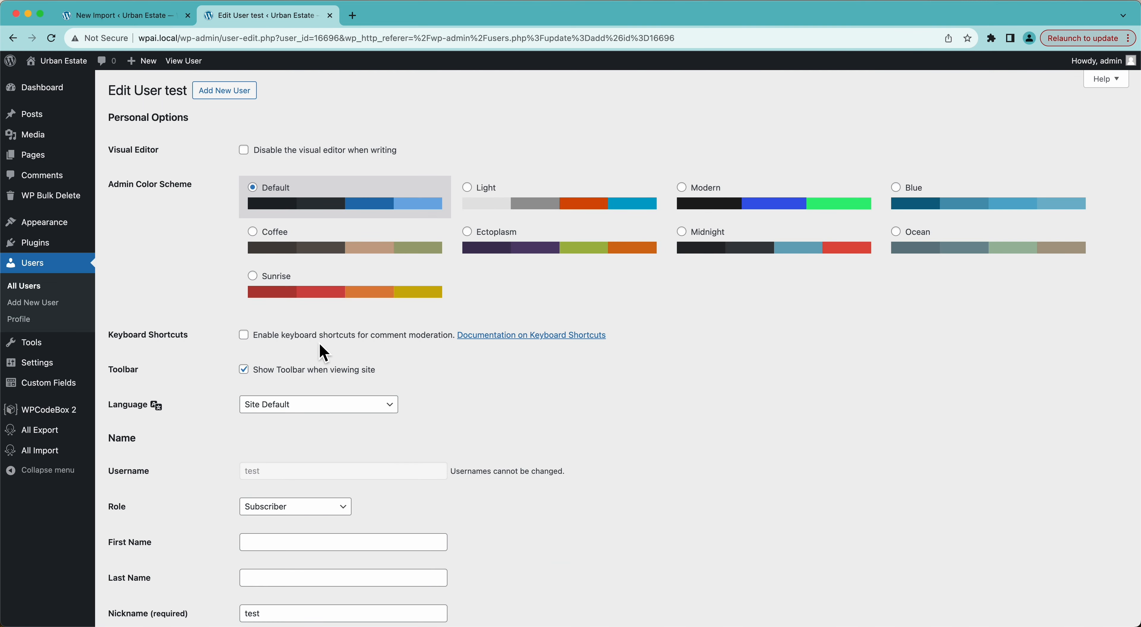
{"action": "scroll", "coordinate": [318, 349], "scroll_direction": "down", "scroll_amount": 15}
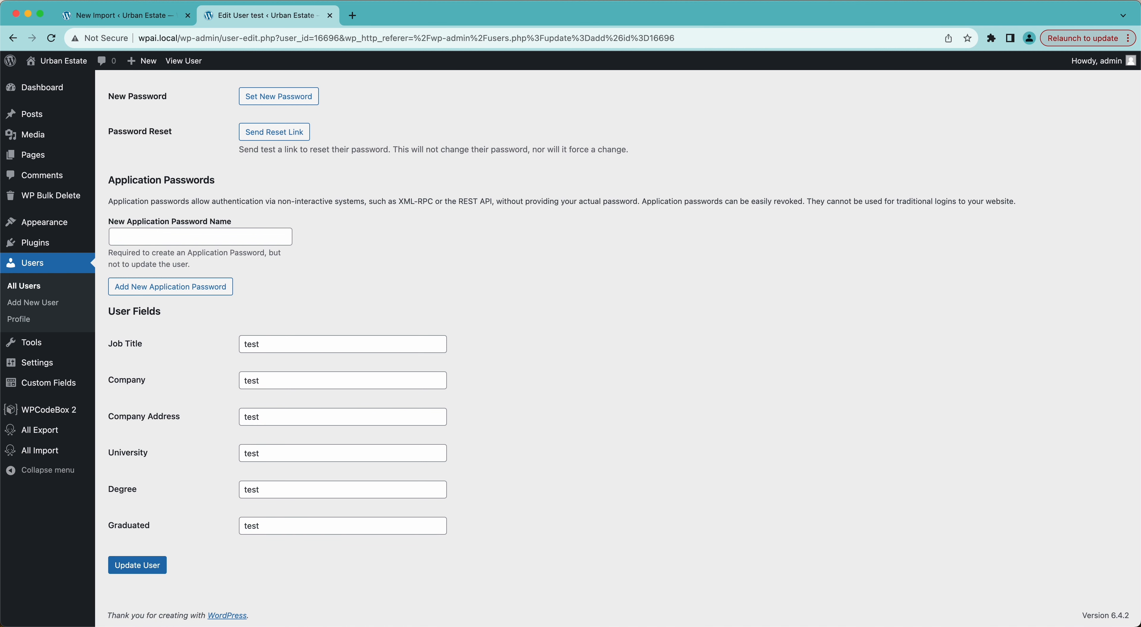
{"action": "left_click", "coordinate": [133, 16]}
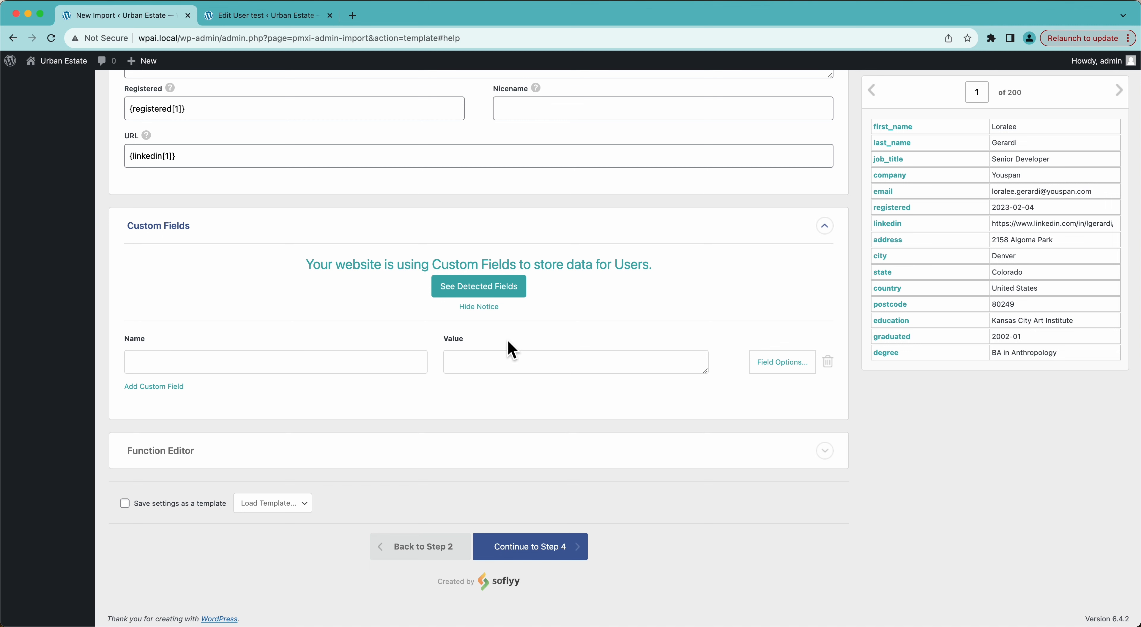
{"action": "left_click", "coordinate": [233, 16]}
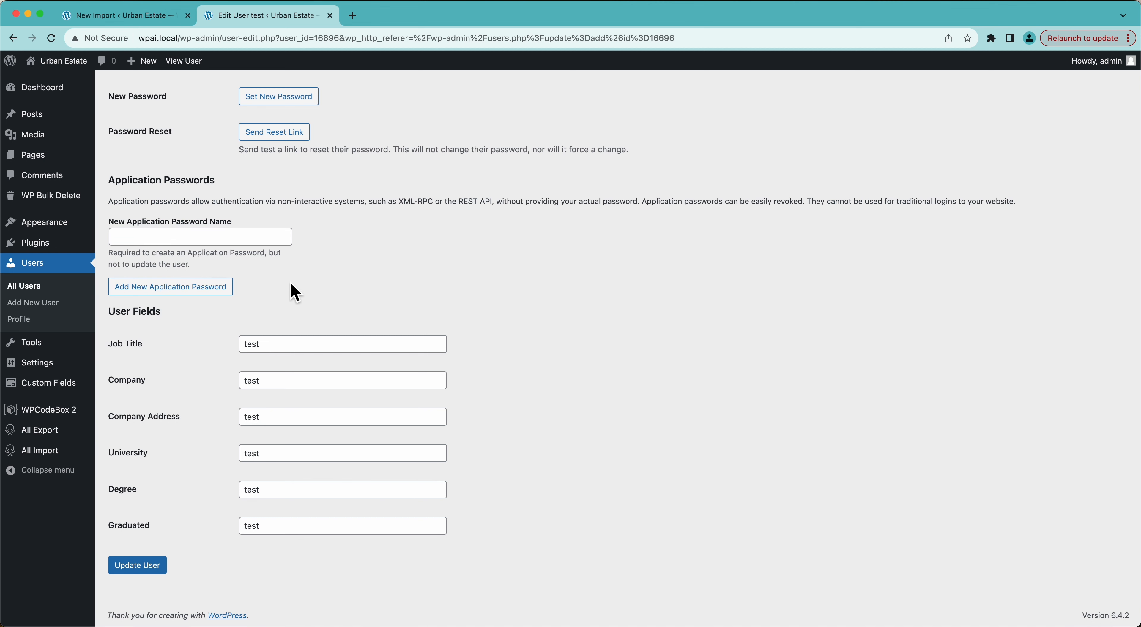
{"action": "scroll", "coordinate": [294, 293], "scroll_direction": "up", "scroll_amount": 20}
{"action": "scroll", "coordinate": [213, 407], "scroll_direction": "down", "scroll_amount": 5}
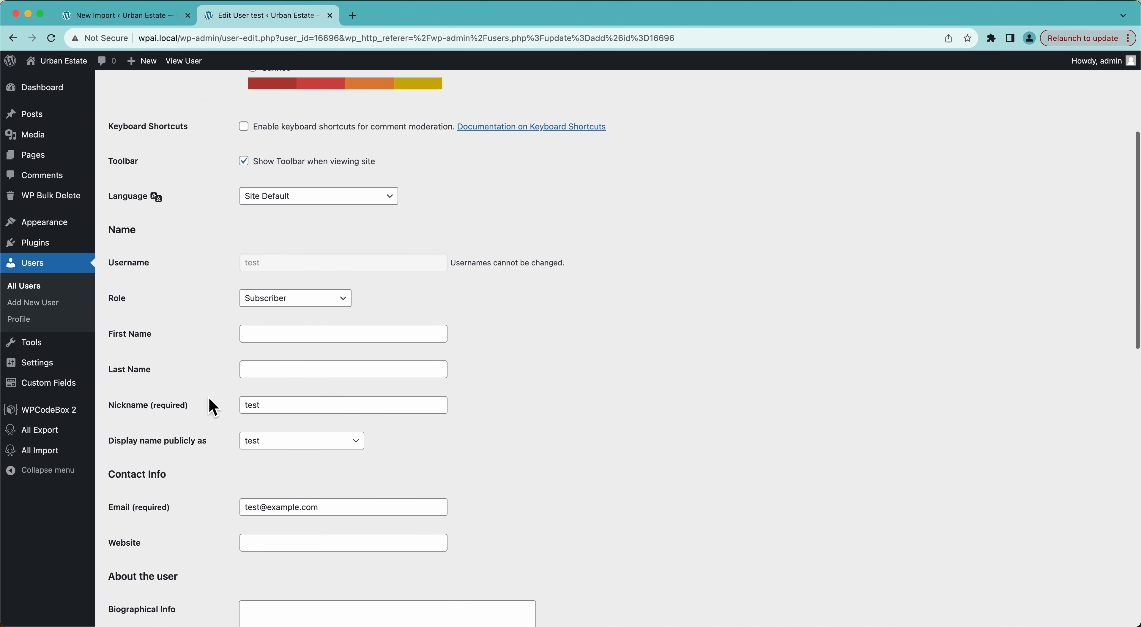
{"action": "scroll", "coordinate": [204, 539], "scroll_direction": "down", "scroll_amount": 10}
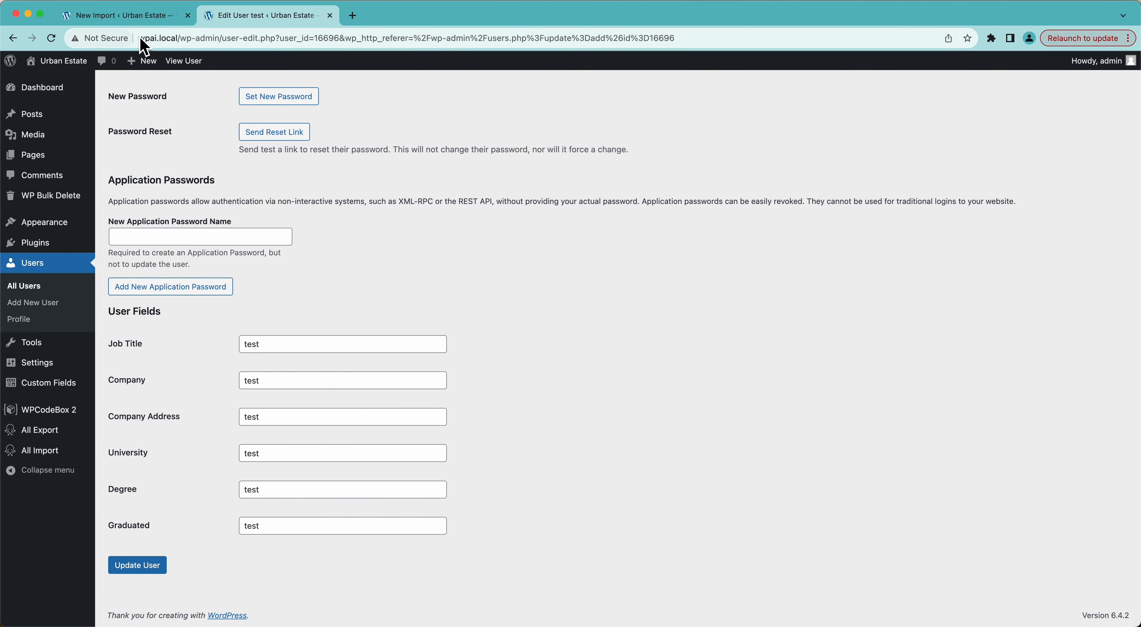
{"action": "left_click", "coordinate": [136, 17]}
Try a custom field named my_field with the state element as its value, and clear both entries
{"action": "type", "text": "my)field"}
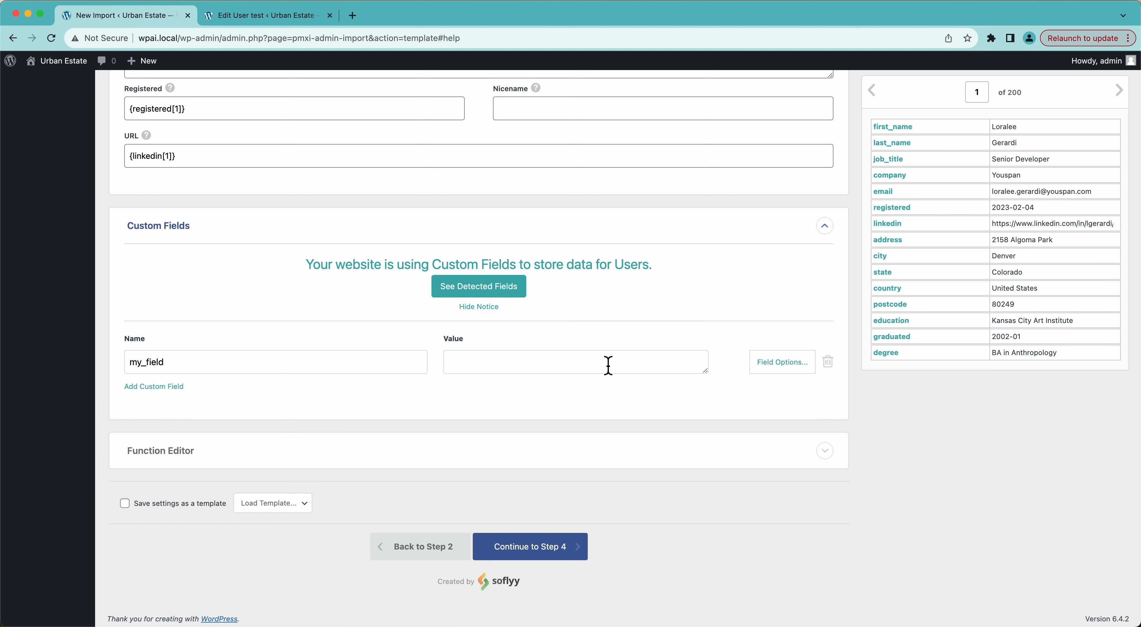
{"action": "left_click", "coordinate": [599, 358]}
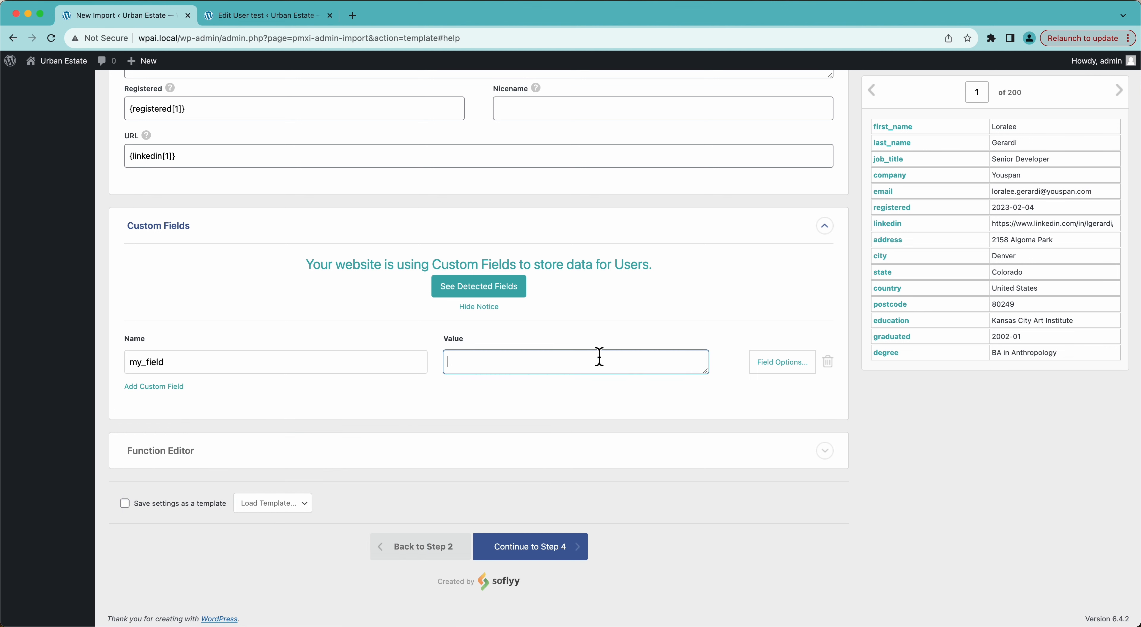
{"action": "left_click_drag", "start_coordinate": [885, 274], "coordinate": [650, 369]}
{"action": "key", "text": "BackSpace"}
{"action": "left_click", "coordinate": [306, 364]}
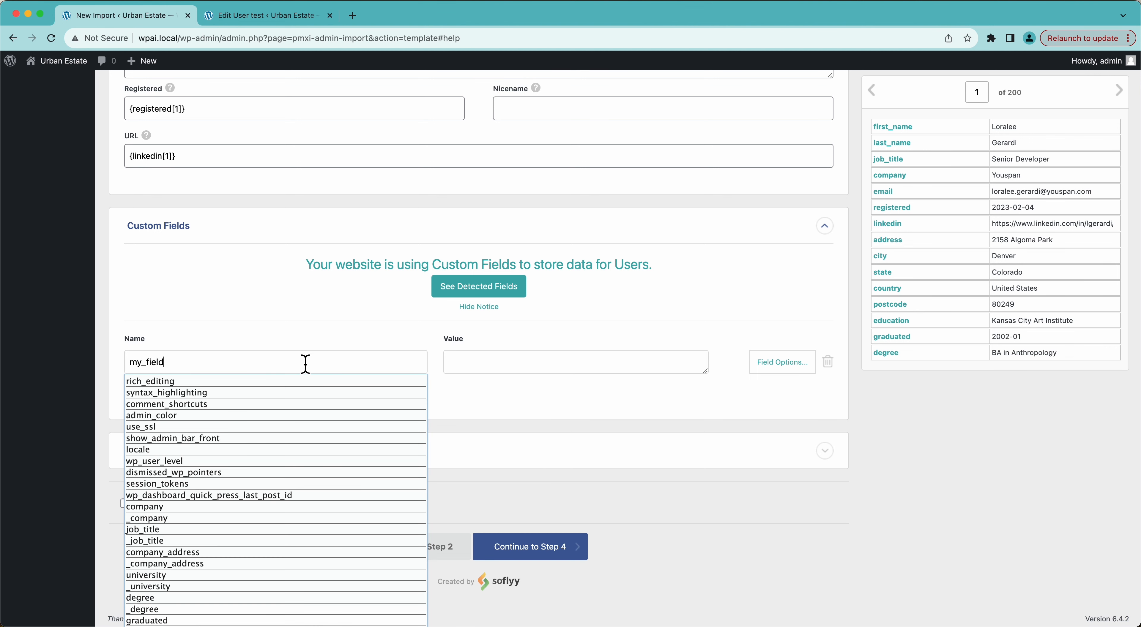
{"action": "key", "text": "super+BackSpace"}
Load the automatically detected custom fields and look through the list
{"action": "left_click", "coordinate": [449, 285]}
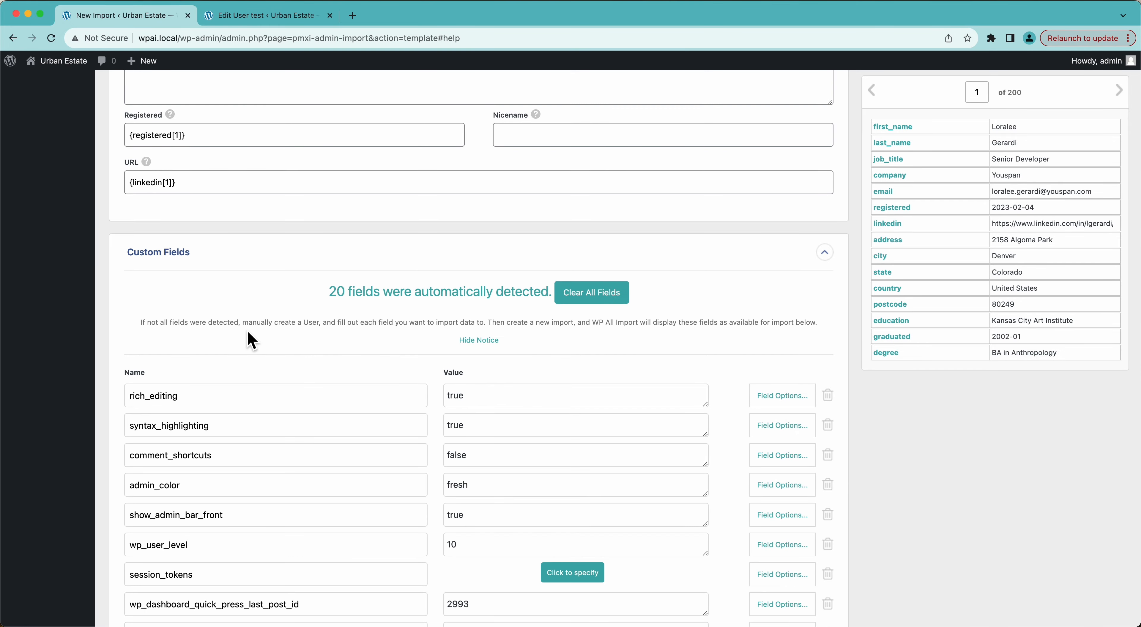
{"action": "scroll", "coordinate": [248, 336], "scroll_direction": "down", "scroll_amount": 12}
{"action": "scroll", "coordinate": [247, 334], "scroll_direction": "up", "scroll_amount": 15}
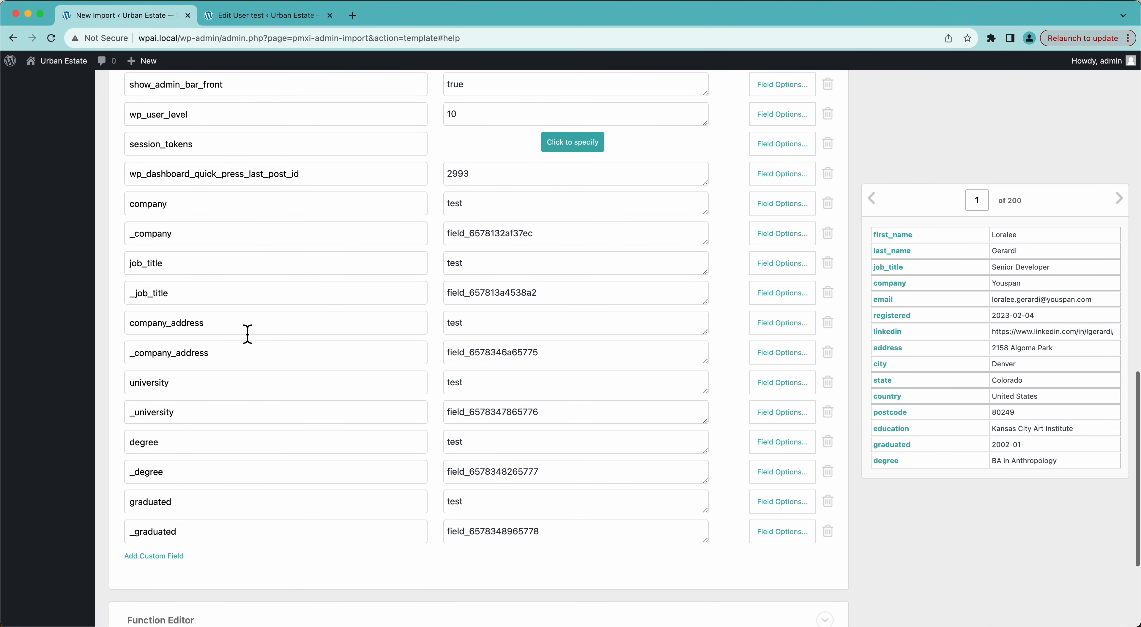
{"action": "scroll", "coordinate": [247, 335], "scroll_direction": "down", "scroll_amount": 15}
{"action": "scroll", "coordinate": [247, 335], "scroll_direction": "up", "scroll_amount": 1}
{"action": "scroll", "coordinate": [247, 334], "scroll_direction": "up", "scroll_amount": 5}
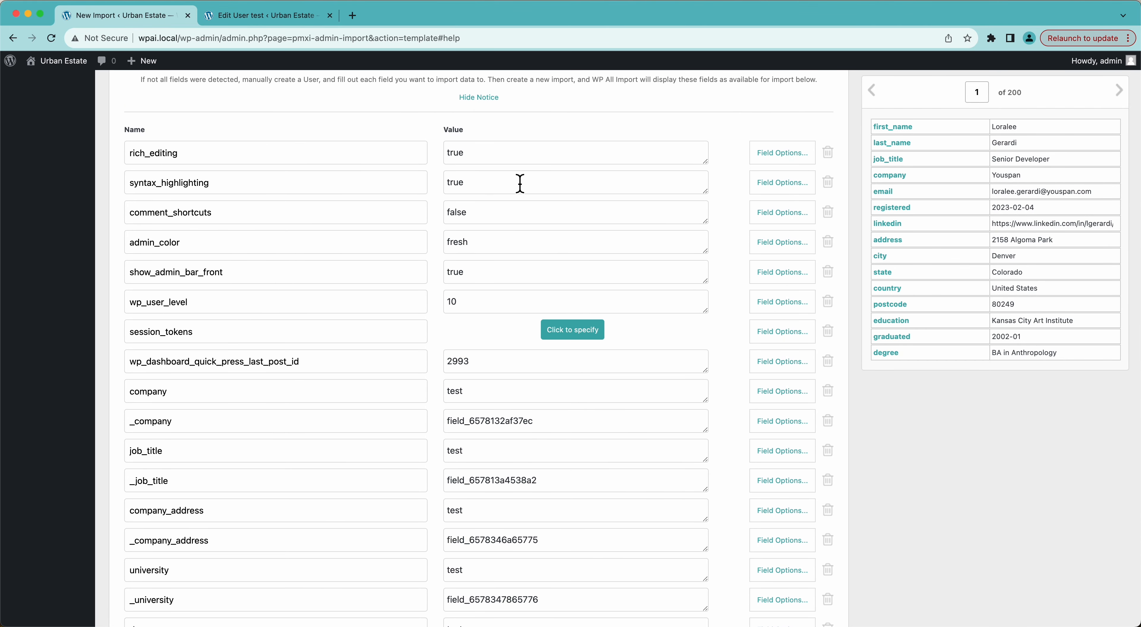
Remove the rich_editing, syntax_highlighting, comment_shortcuts, admin_color, show_admin_bar_front, wp_user_level, session_tokens and wp_dashboard_quick_press_last_post_id custom fields
{"action": "left_click", "coordinate": [828, 153]}
{"action": "left_click", "coordinate": [828, 153]}
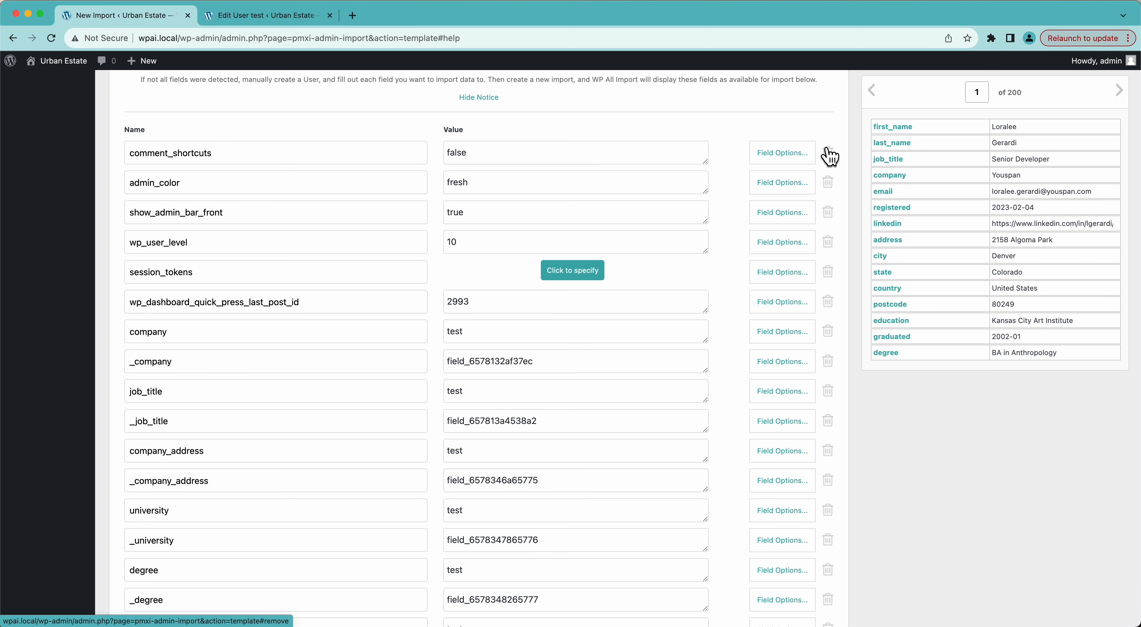
{"action": "left_click", "coordinate": [828, 154]}
{"action": "left_click", "coordinate": [828, 153]}
{"action": "left_click", "coordinate": [829, 153]}
{"action": "left_click", "coordinate": [828, 153]}
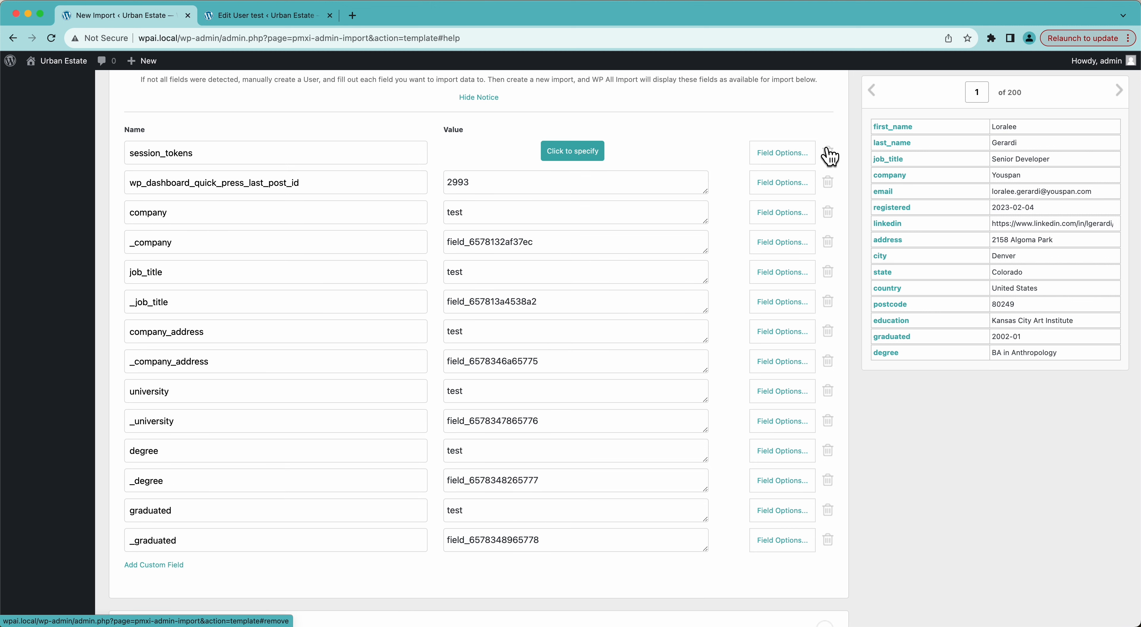
{"action": "left_click", "coordinate": [828, 153]}
{"action": "left_click", "coordinate": [828, 153]}
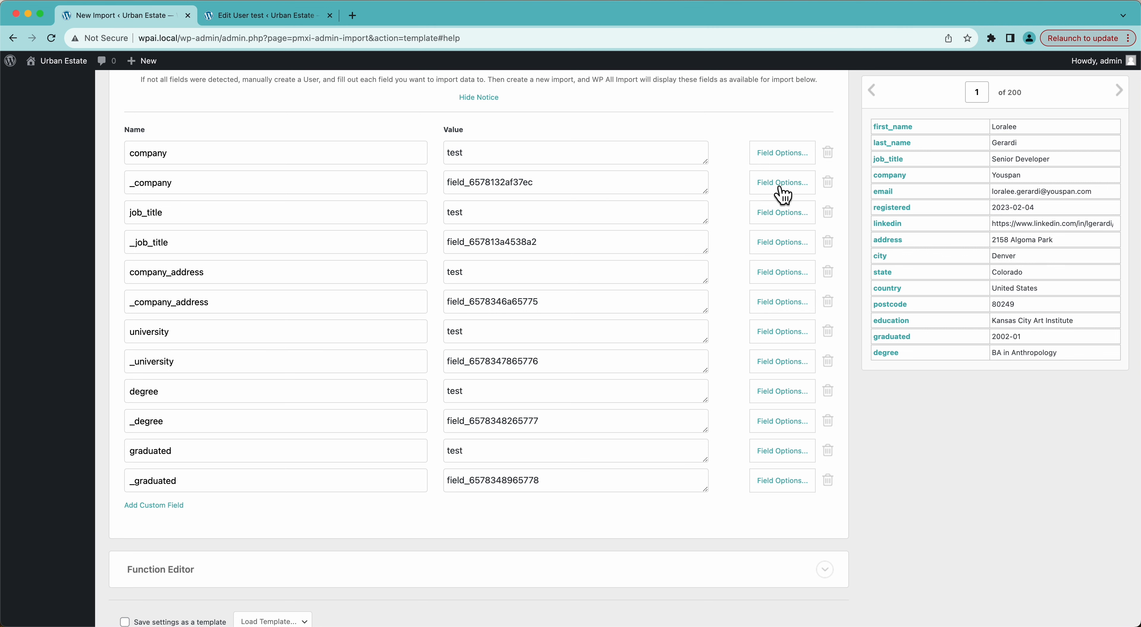
Remove the _company, _job_title, _company_address, _university, _degree and _graduated custom fields
{"action": "left_click", "coordinate": [827, 186]}
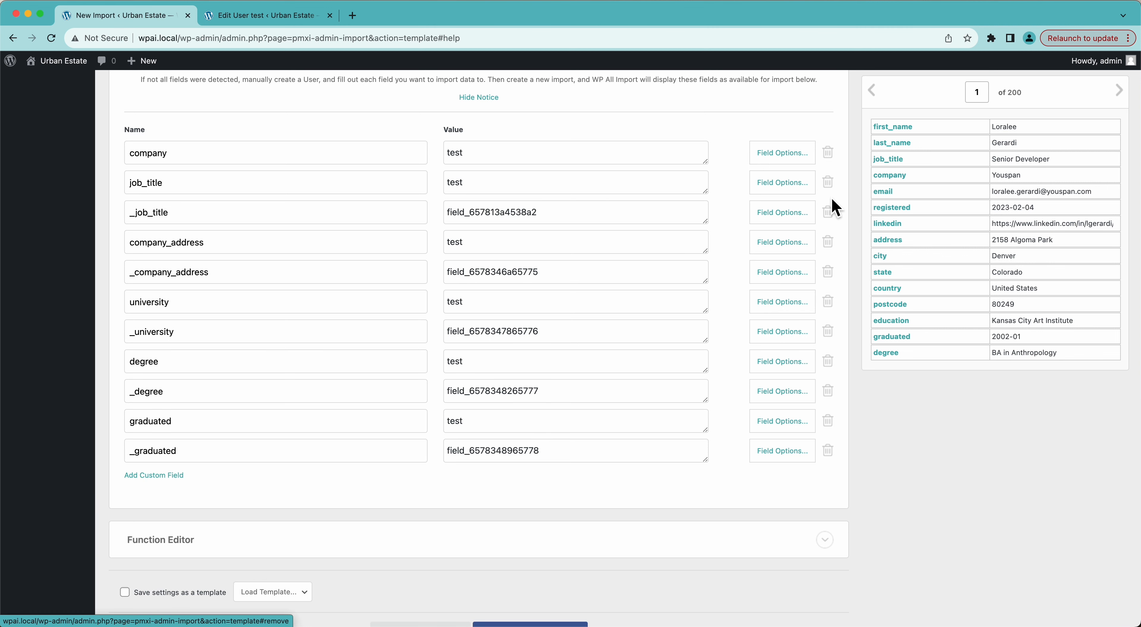
{"action": "left_click", "coordinate": [829, 215]}
{"action": "left_click", "coordinate": [828, 243]}
{"action": "left_click", "coordinate": [829, 272]}
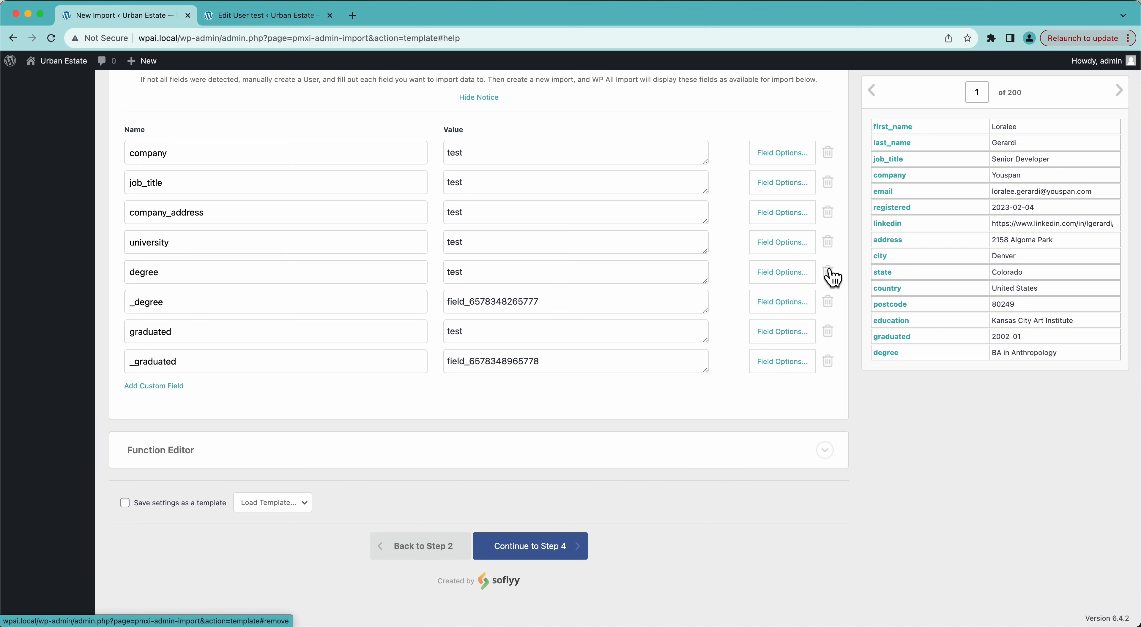
{"action": "left_click", "coordinate": [828, 303]}
{"action": "left_click", "coordinate": [827, 361]}
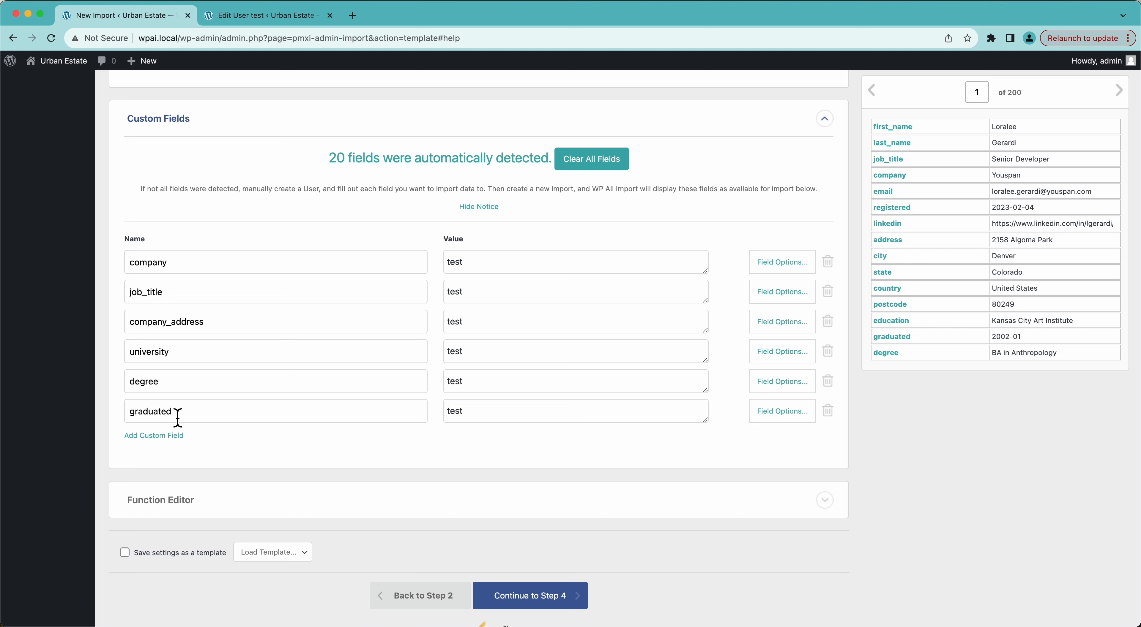
Map the company custom field to {company[1]} and the job_title custom field to {job_title[1]}
{"action": "double_click", "coordinate": [471, 265]}
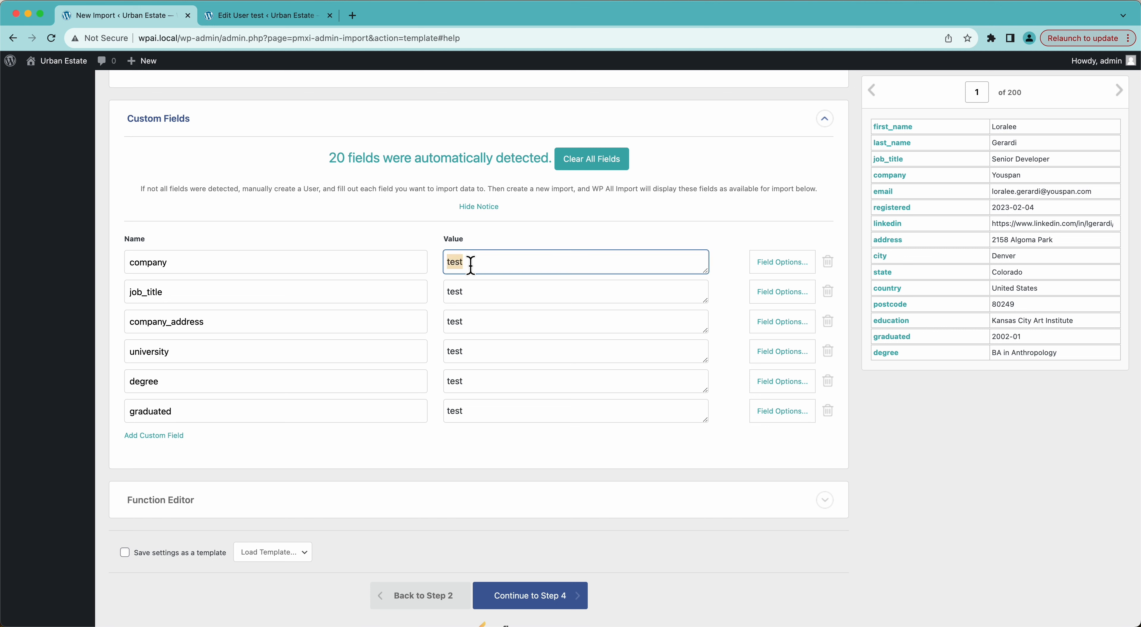
{"action": "key", "text": "BackSpace"}
{"action": "left_click_drag", "start_coordinate": [894, 182], "coordinate": [555, 272]}
{"action": "left_click", "coordinate": [520, 295]}
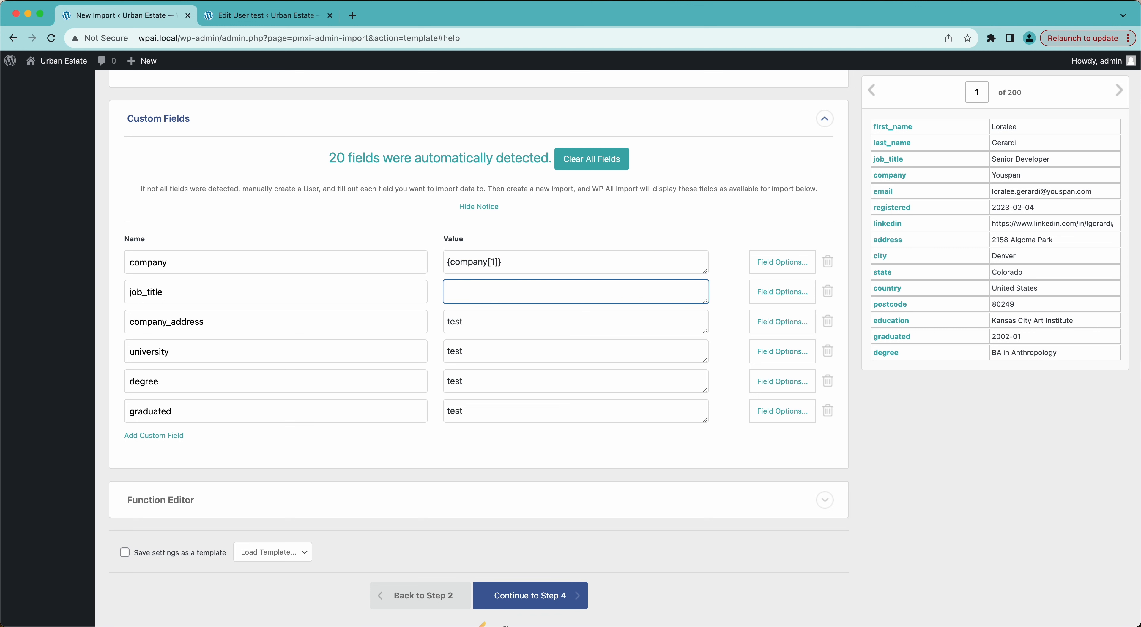
{"action": "left_click_drag", "start_coordinate": [894, 159], "coordinate": [584, 295]}
Set the company_address custom field to {address[1]}, {city[1]}, {state[1]}, {country[1]}, {postcode[1]}
{"action": "left_click", "coordinate": [522, 332]}
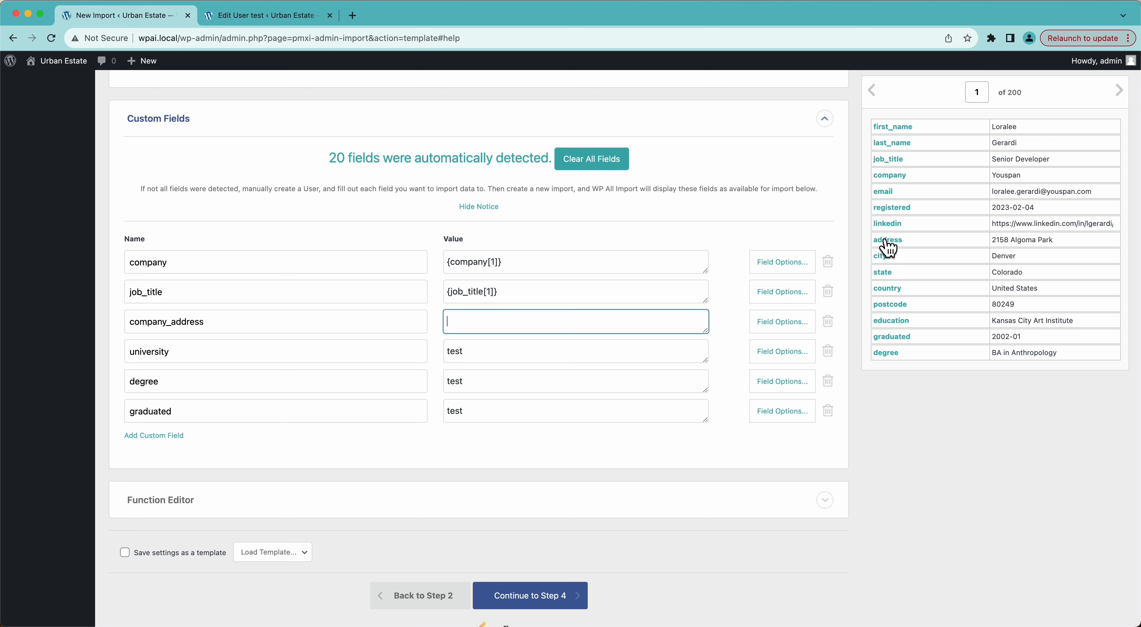
{"action": "left_click_drag", "start_coordinate": [887, 245], "coordinate": [556, 326]}
{"action": "left_click_drag", "start_coordinate": [881, 261], "coordinate": [568, 330]}
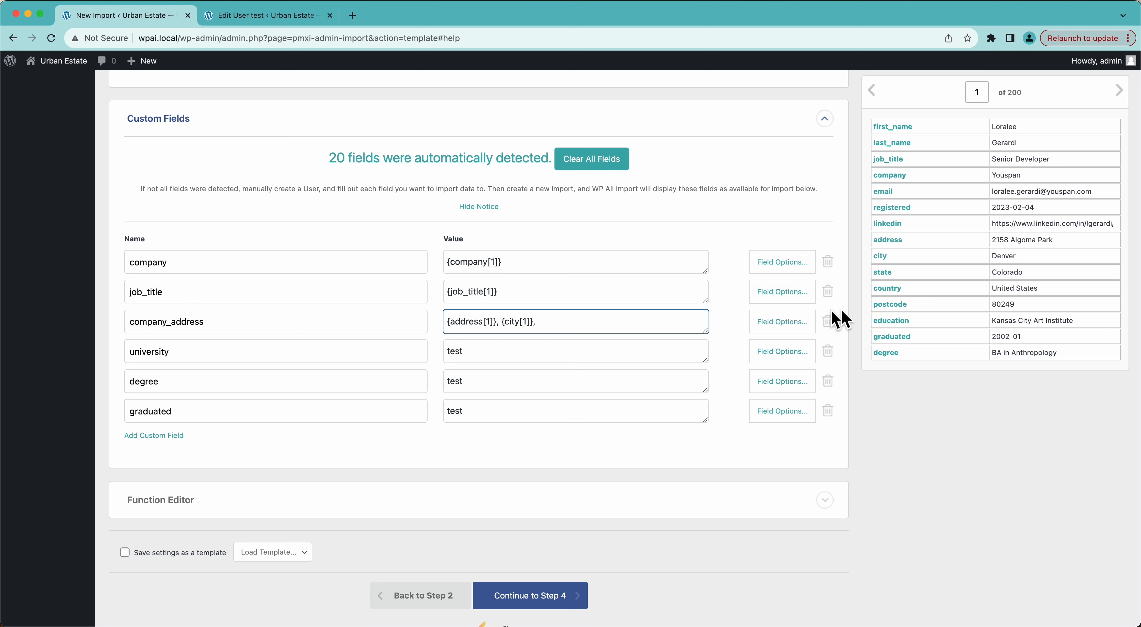
{"action": "left_click_drag", "start_coordinate": [880, 272], "coordinate": [621, 325]}
{"action": "left_click_drag", "start_coordinate": [901, 294], "coordinate": [605, 330]}
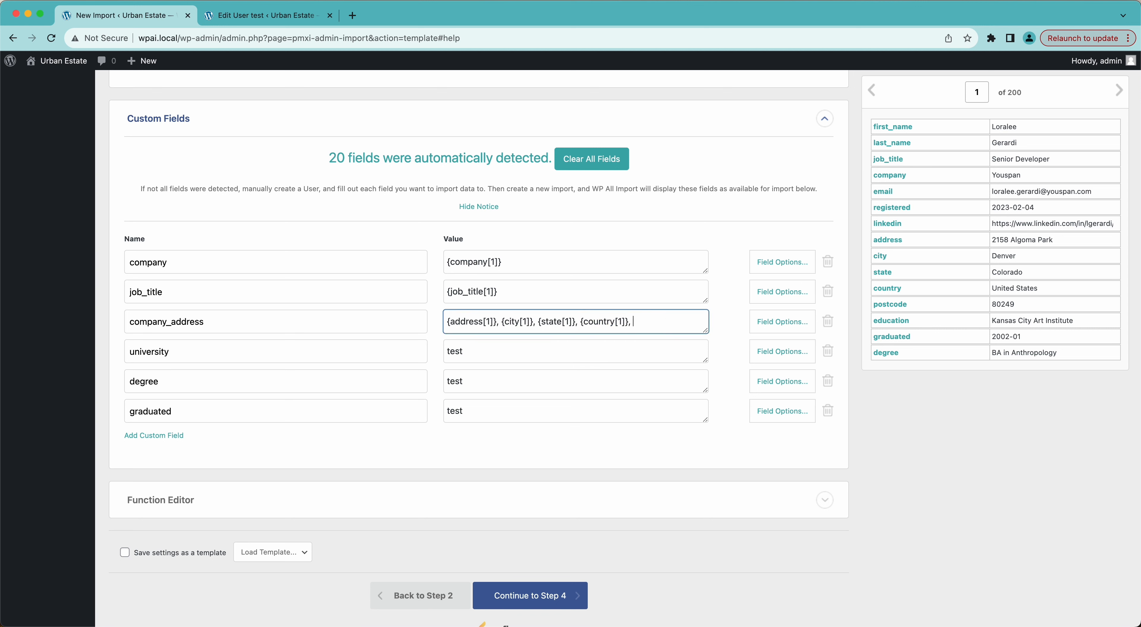
{"action": "left_click_drag", "start_coordinate": [895, 306], "coordinate": [679, 318]}
Map the university, degree and graduated custom fields to {education[1]}, {degree[1]} and {graduated[1]} respectively
{"action": "double_click", "coordinate": [457, 363]}
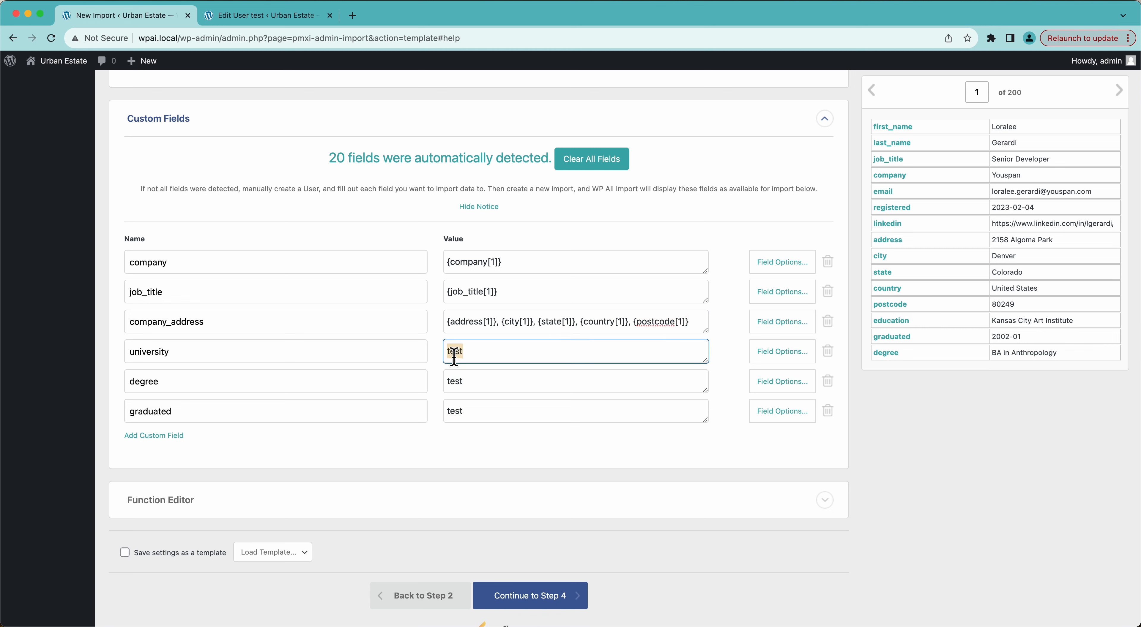
{"action": "key", "text": "BackSpace"}
{"action": "left_click_drag", "start_coordinate": [901, 330], "coordinate": [624, 350]}
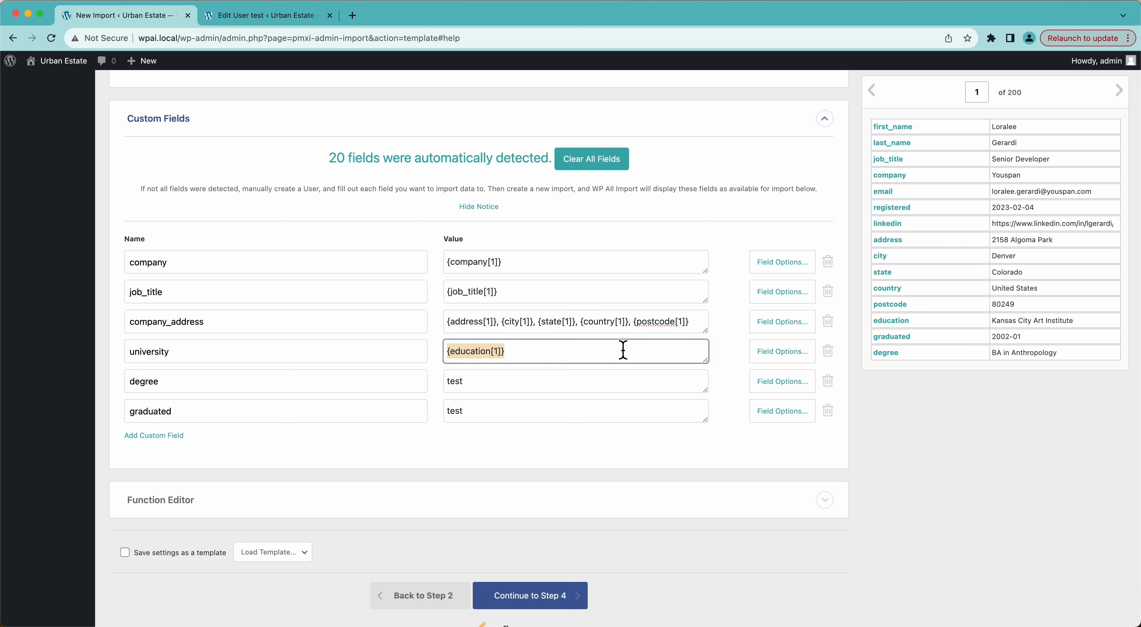
{"action": "left_click", "coordinate": [489, 381]}
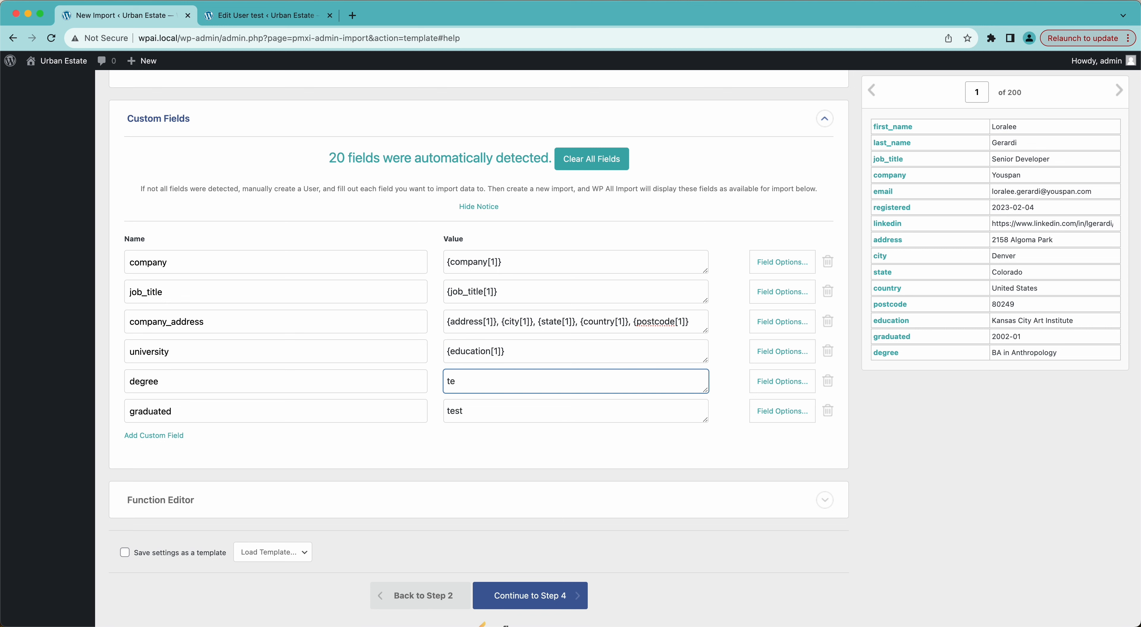
{"action": "left_click", "coordinate": [882, 355]}
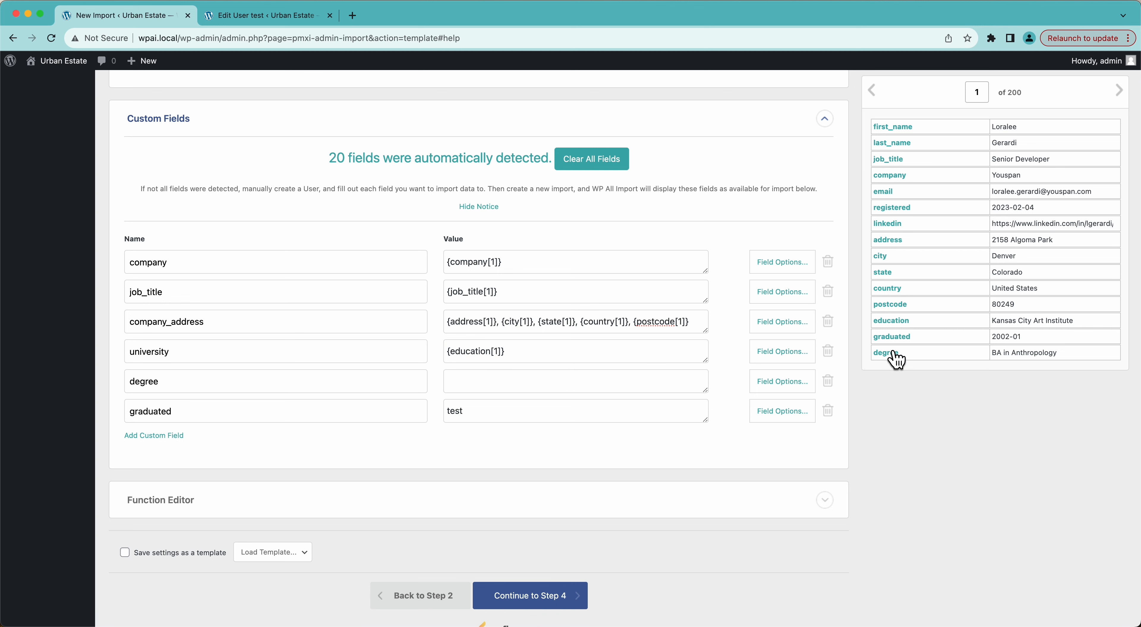
{"action": "left_click_drag", "start_coordinate": [896, 359], "coordinate": [535, 389]}
{"action": "left_click", "coordinate": [479, 417]}
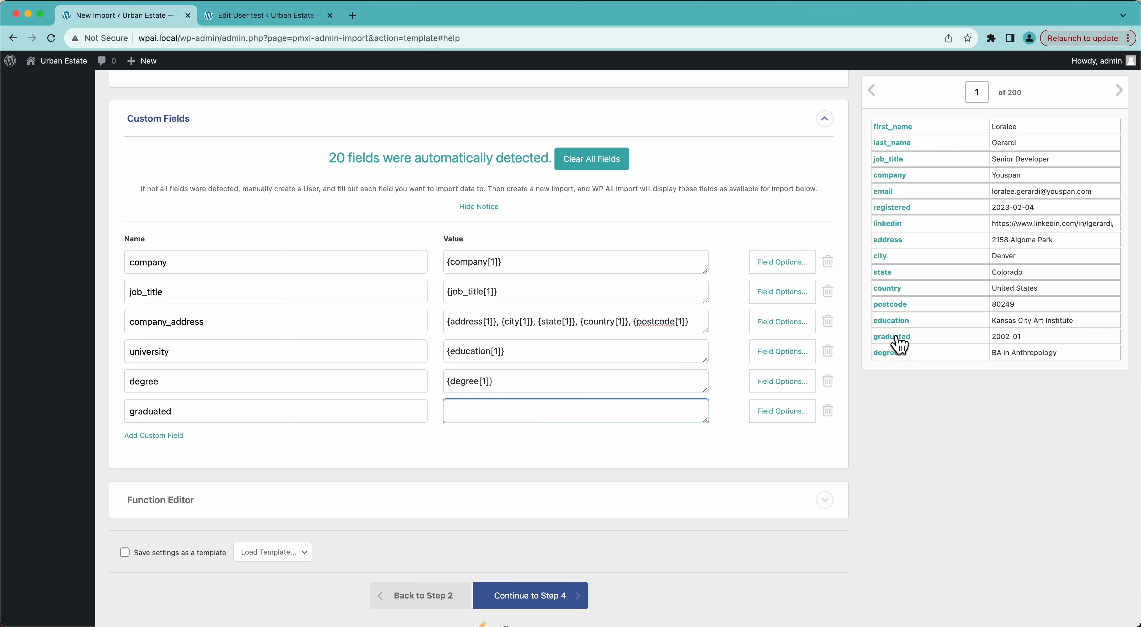
{"action": "left_click_drag", "start_coordinate": [891, 338], "coordinate": [586, 411]}
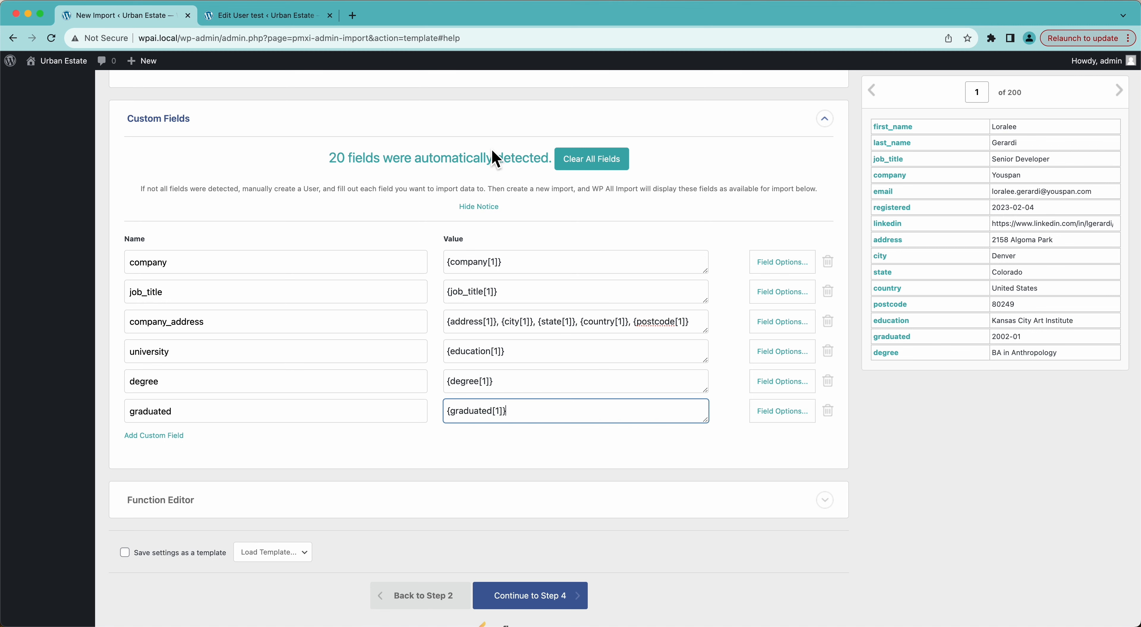
Open the Function Editor section and view its PHP code area
{"action": "left_click", "coordinate": [171, 500]}
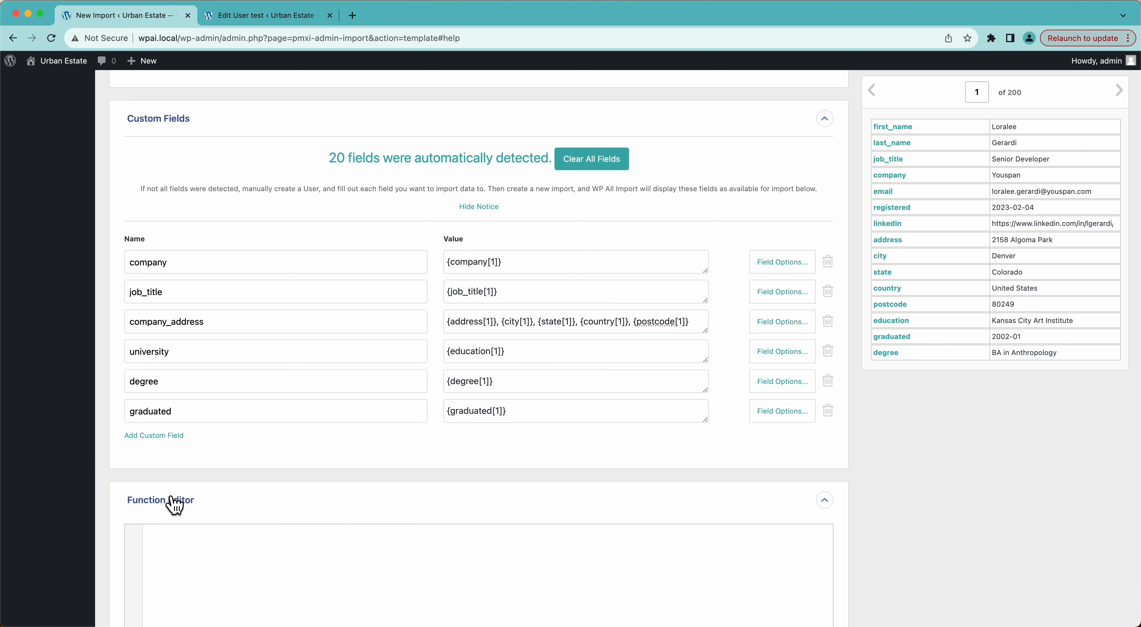
{"action": "scroll", "coordinate": [173, 503], "scroll_direction": "down", "scroll_amount": 3}
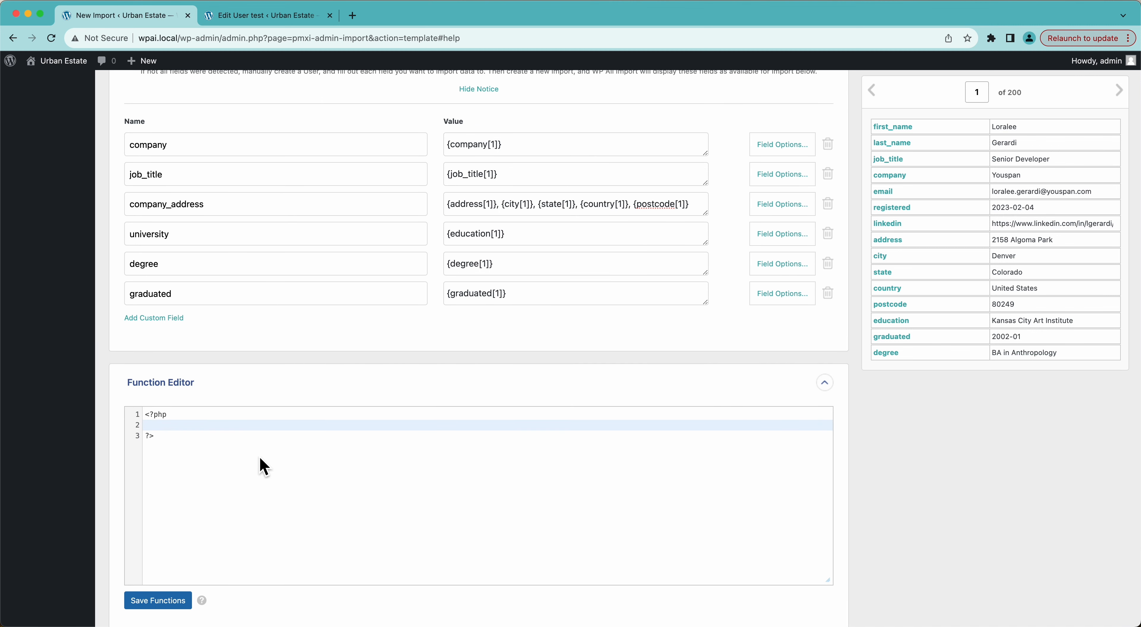
{"action": "scroll", "coordinate": [440, 306], "scroll_direction": "up", "scroll_amount": 12}
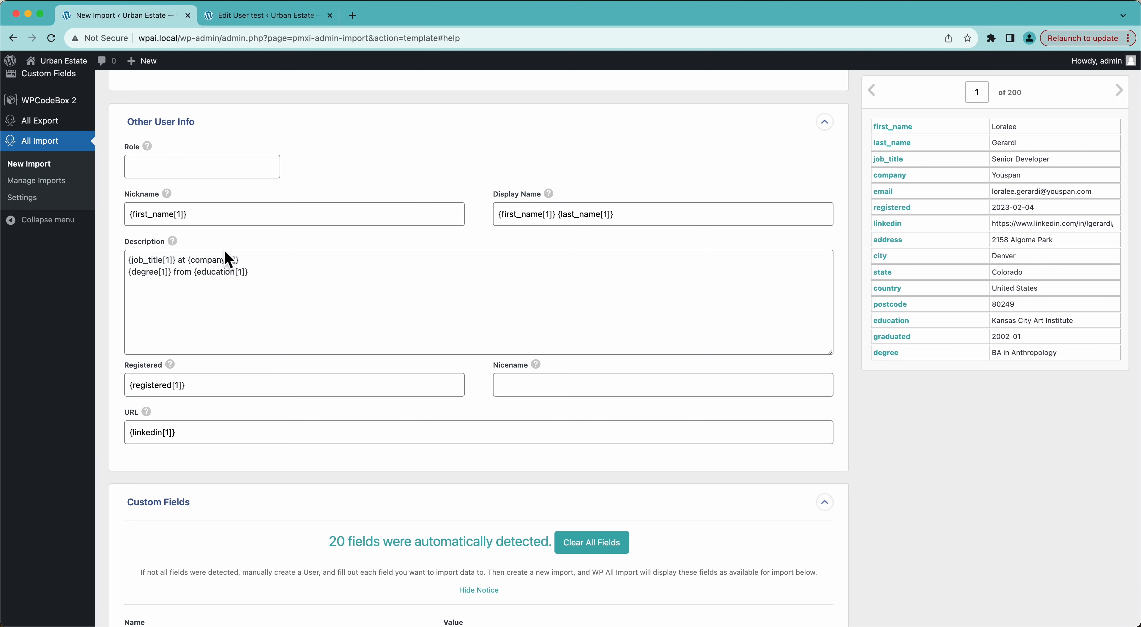
Wrap the Registered value in a PHP function call so it reads [str_replace({registered[1]})]
{"action": "left_click", "coordinate": [206, 388]}
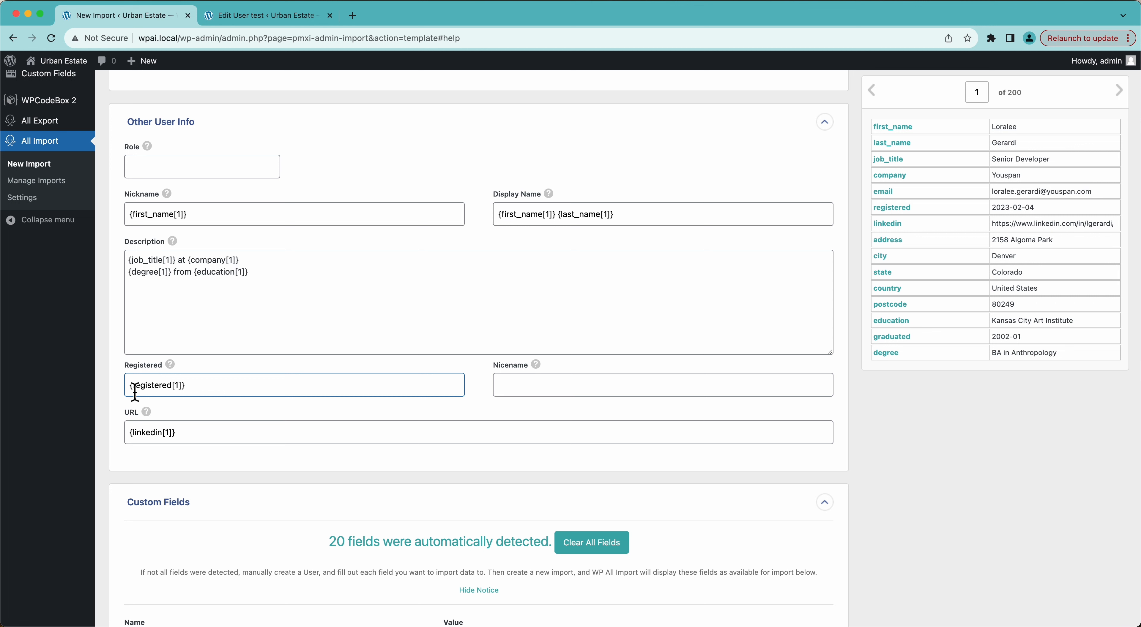
{"action": "left_click_drag", "start_coordinate": [134, 391], "coordinate": [181, 395]}
{"action": "left_click_drag", "start_coordinate": [192, 389], "coordinate": [135, 390]}
{"action": "key", "text": "Left"}
{"action": "type", "text": "["}
{"action": "key", "text": "End"}
{"action": "type", "text": "]"}
{"action": "left_click_drag", "start_coordinate": [136, 390], "coordinate": [190, 390]}
{"action": "key", "text": "Right"}
{"action": "type", "text": "str_replace"}
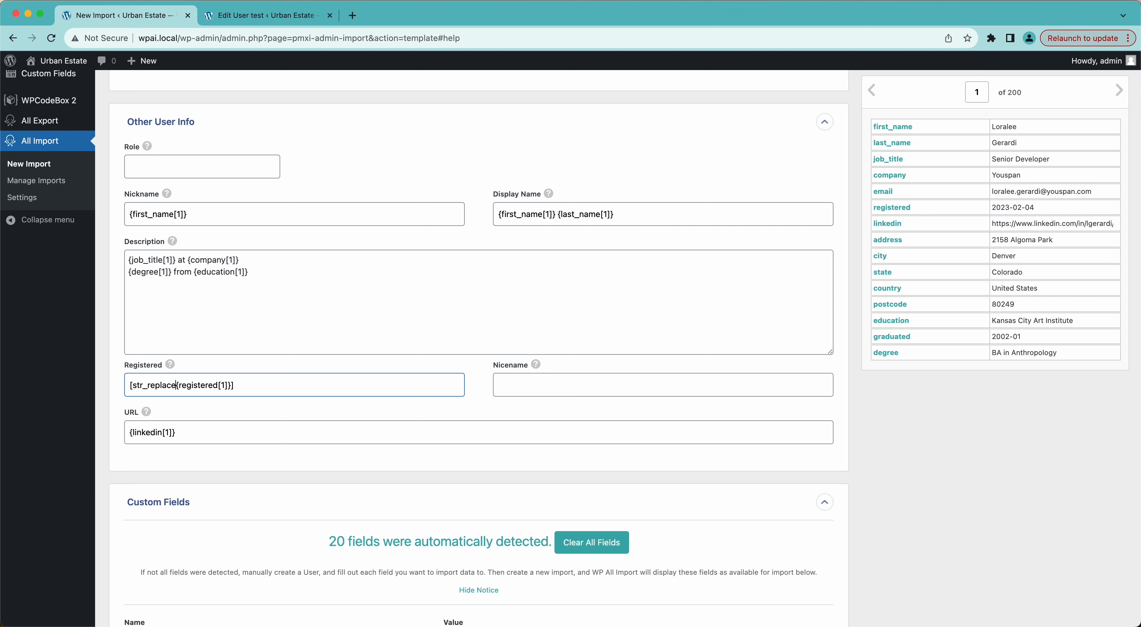
{"action": "type", "text": "("}
{"action": "type", "text": ")"}
{"action": "left_click_drag", "start_coordinate": [132, 386], "coordinate": [238, 391]}
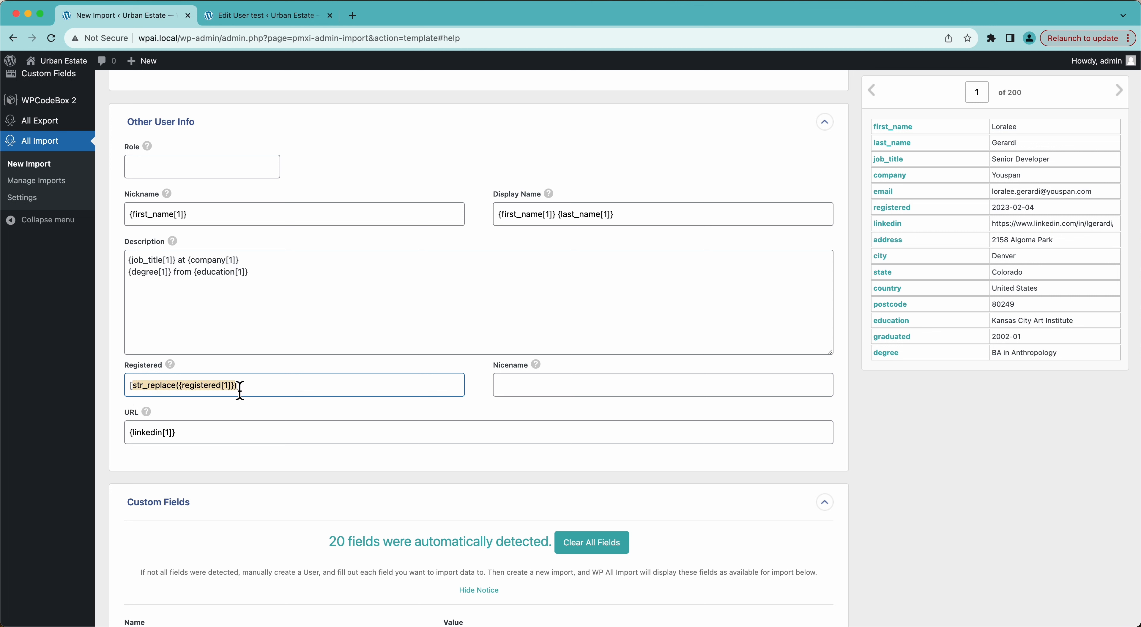
{"action": "left_click_drag", "start_coordinate": [132, 385], "coordinate": [236, 390]}
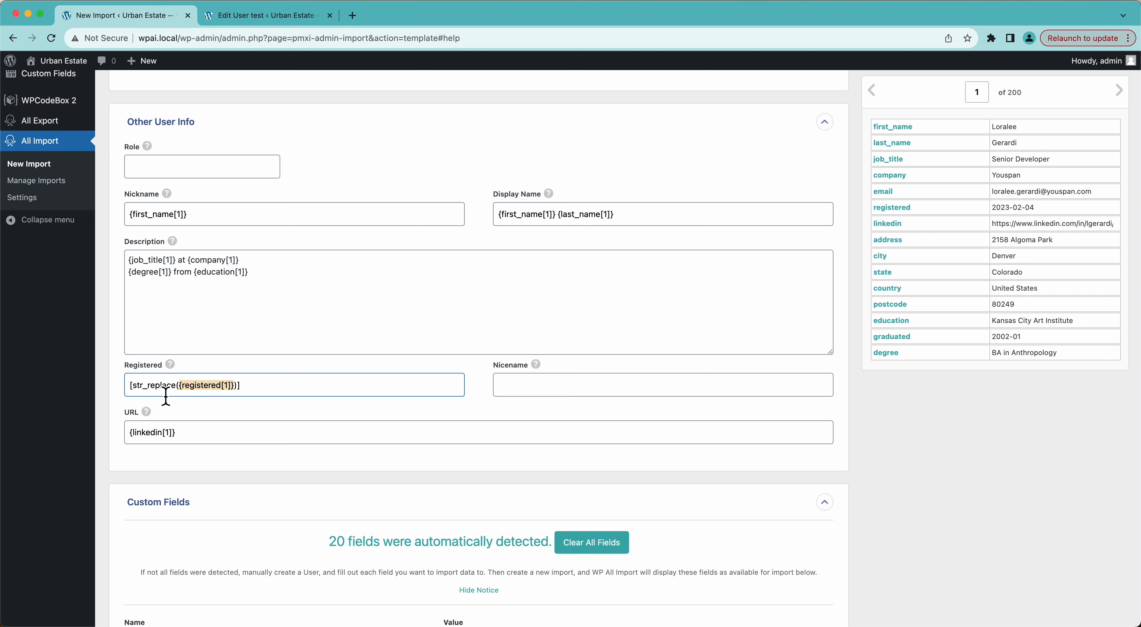
{"action": "left_click", "coordinate": [183, 394]}
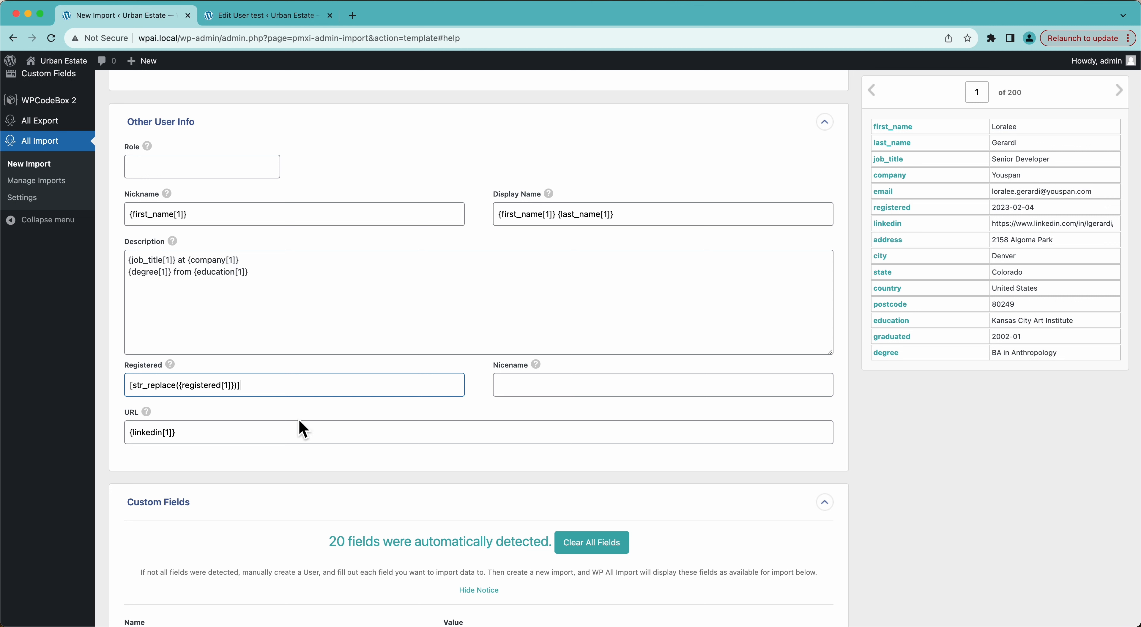
Replace the str_replace function name in the Registered field with my_function
{"action": "double_click", "coordinate": [154, 385]}
{"action": "type", "text": "my"}
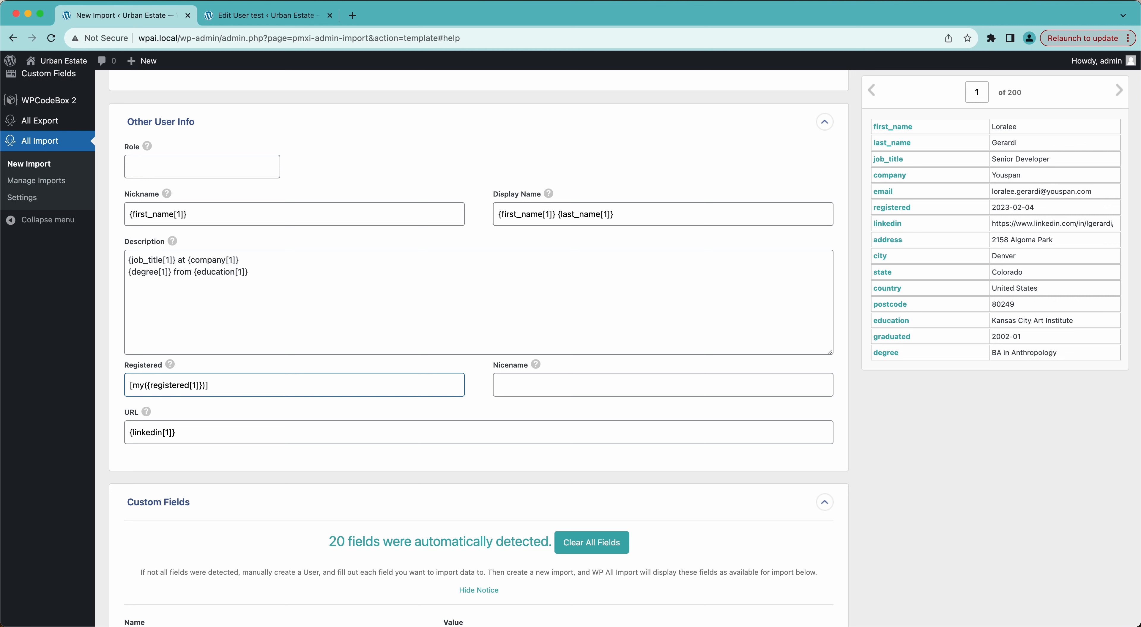
{"action": "type", "text": "_function"}
Define function my_function($date) in the Function Editor with the comment "// do something" as its body
{"action": "scroll", "coordinate": [300, 414], "scroll_direction": "down", "scroll_amount": 12}
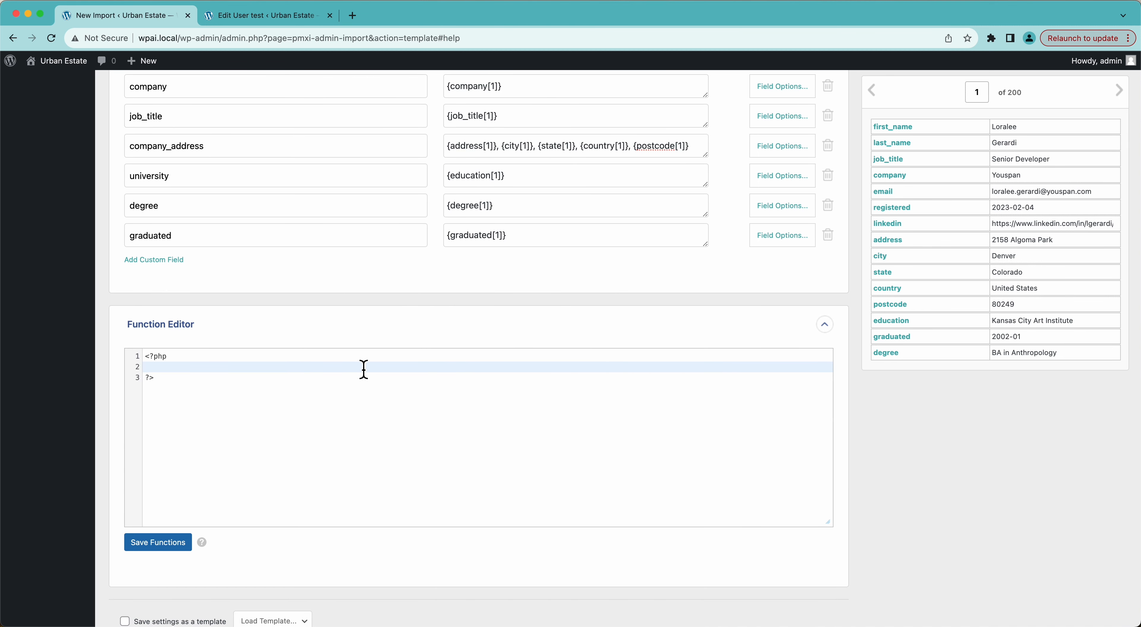
{"action": "type", "text": "function my_function($date) {"}
{"action": "key", "text": "Return"}
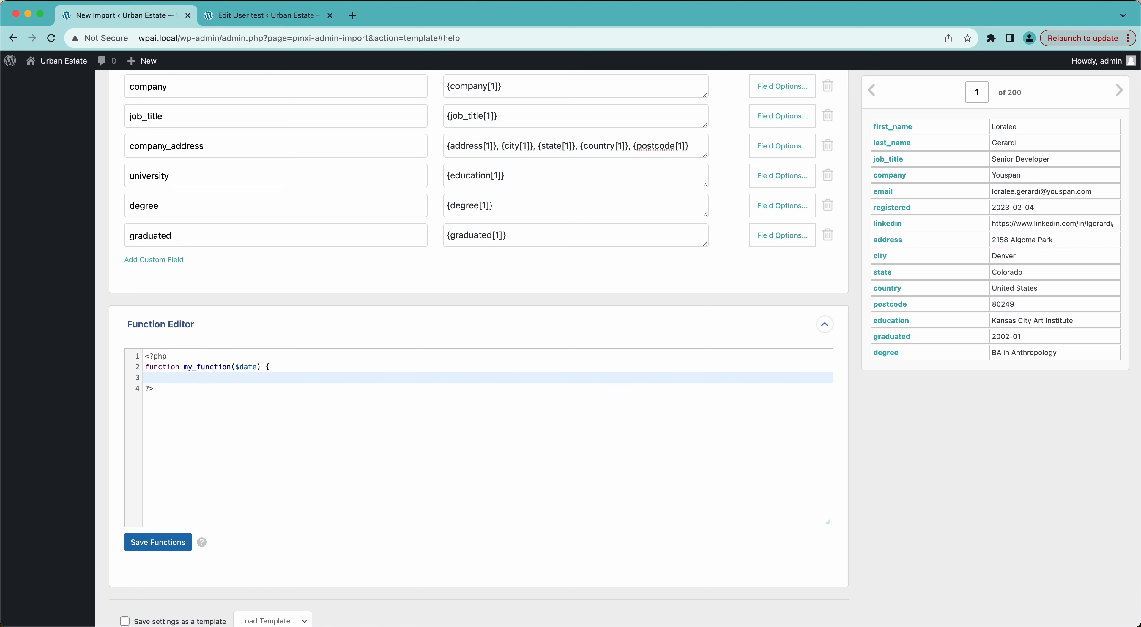
{"action": "type", "text": "// do something"}
{"action": "key", "text": "Return"}
{"action": "key", "text": "BackSpace"}
{"action": "key", "text": "BackSpace"}
{"action": "key", "text": "BackSpace"}
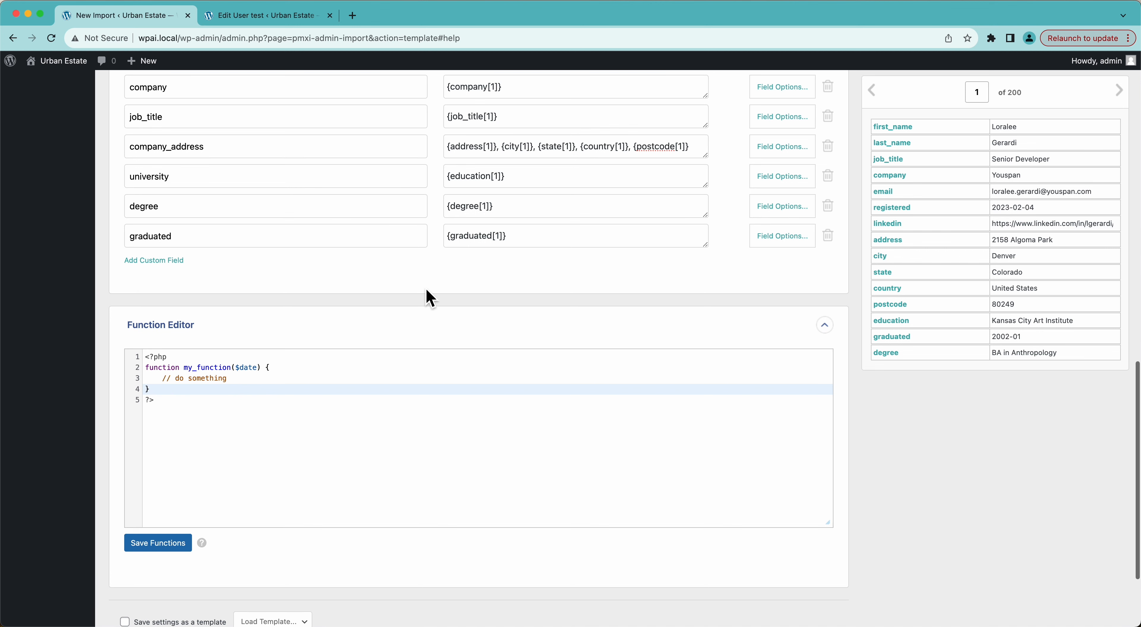
Remove the my_function code and its call around {registered[1]} in the Registered field, and collapse the Function Editor
{"action": "scroll", "coordinate": [427, 295], "scroll_direction": "up", "scroll_amount": 8}
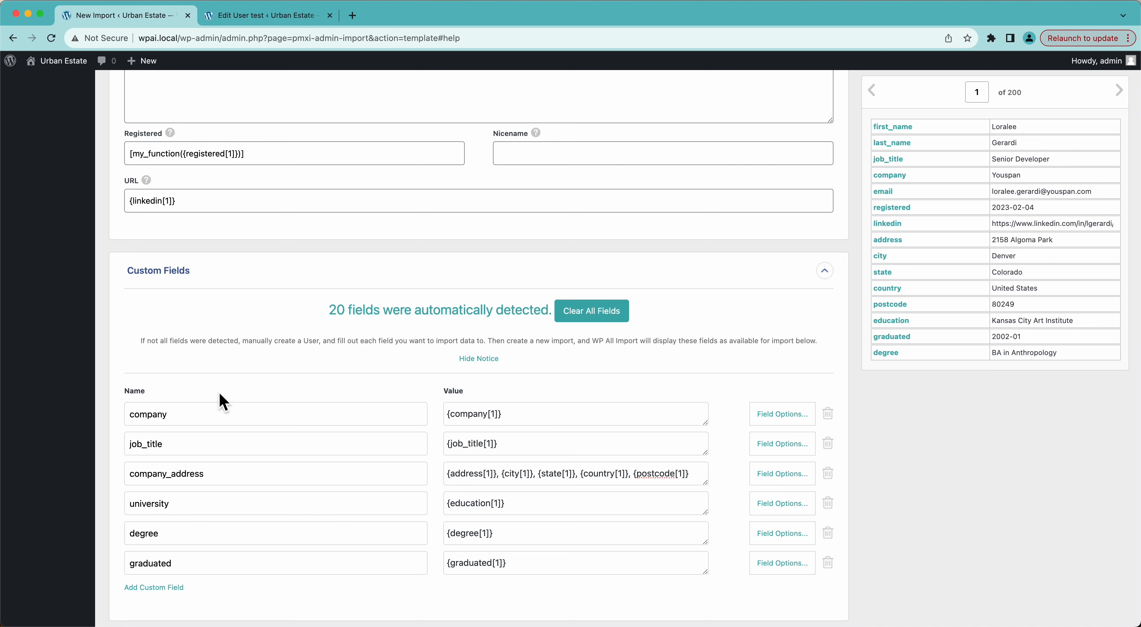
{"action": "scroll", "coordinate": [222, 399], "scroll_direction": "down", "scroll_amount": 7}
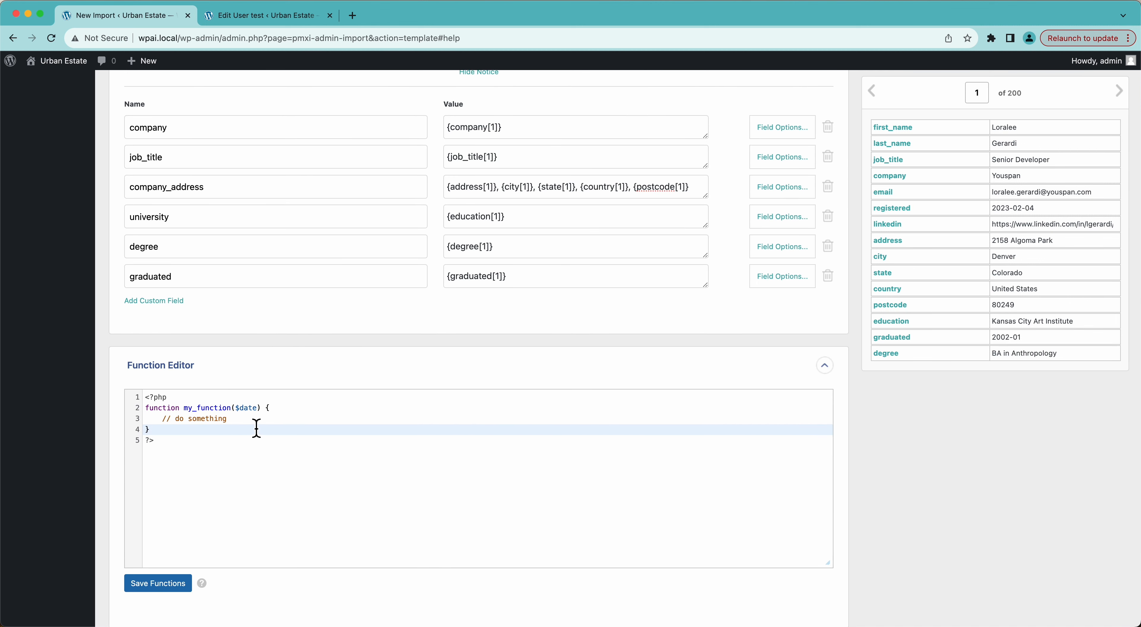
{"action": "scroll", "coordinate": [256, 430], "scroll_direction": "up", "scroll_amount": 2}
{"action": "scroll", "coordinate": [306, 255], "scroll_direction": "up", "scroll_amount": 7}
{"action": "scroll", "coordinate": [306, 255], "scroll_direction": "down", "scroll_amount": 10}
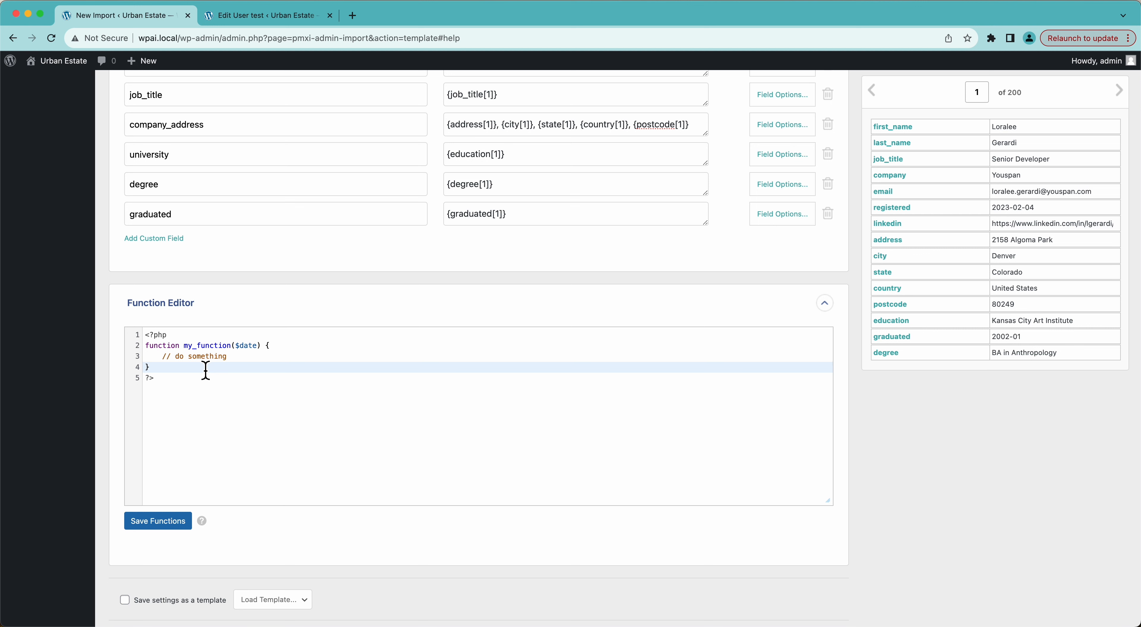
{"action": "left_click_drag", "start_coordinate": [206, 371], "coordinate": [133, 349]}
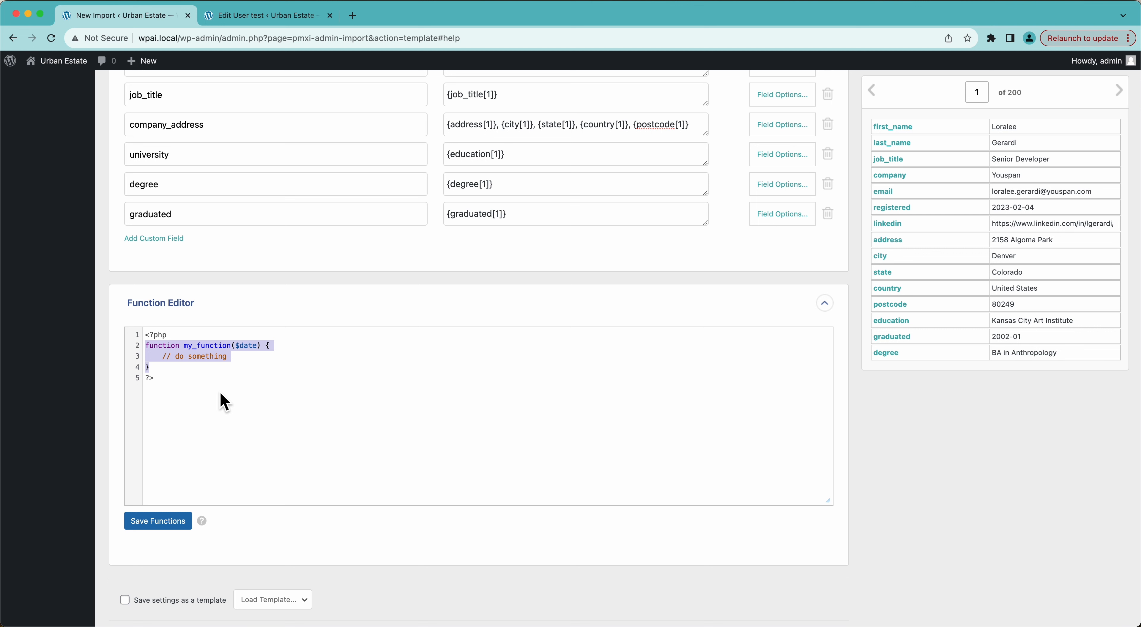
{"action": "key", "text": "BackSpace"}
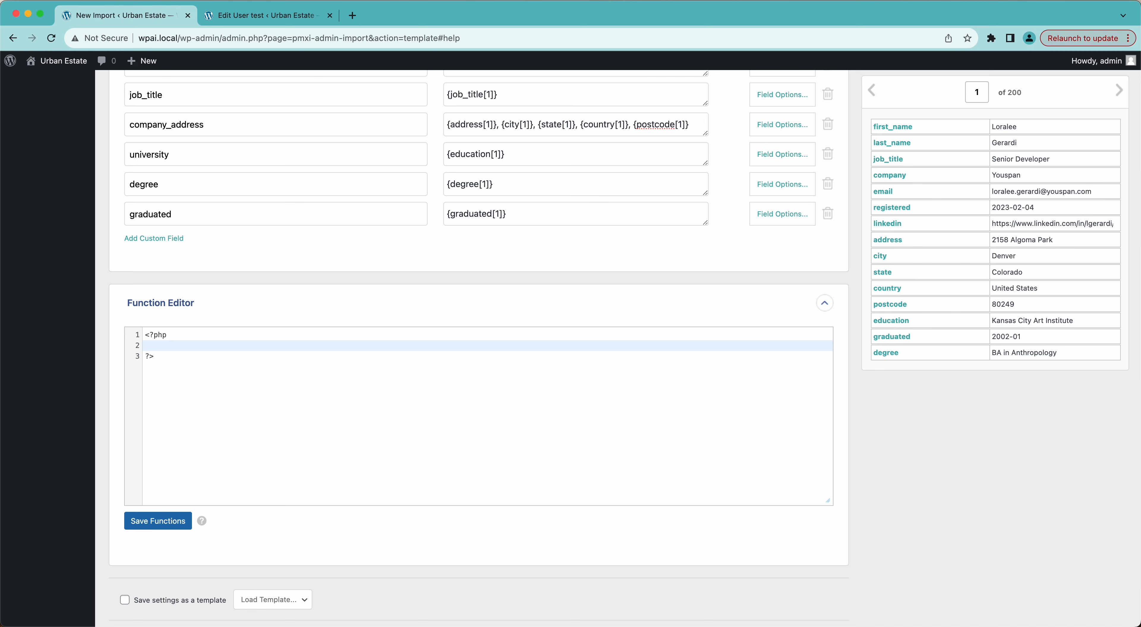
{"action": "scroll", "coordinate": [197, 337], "scroll_direction": "up", "scroll_amount": 5}
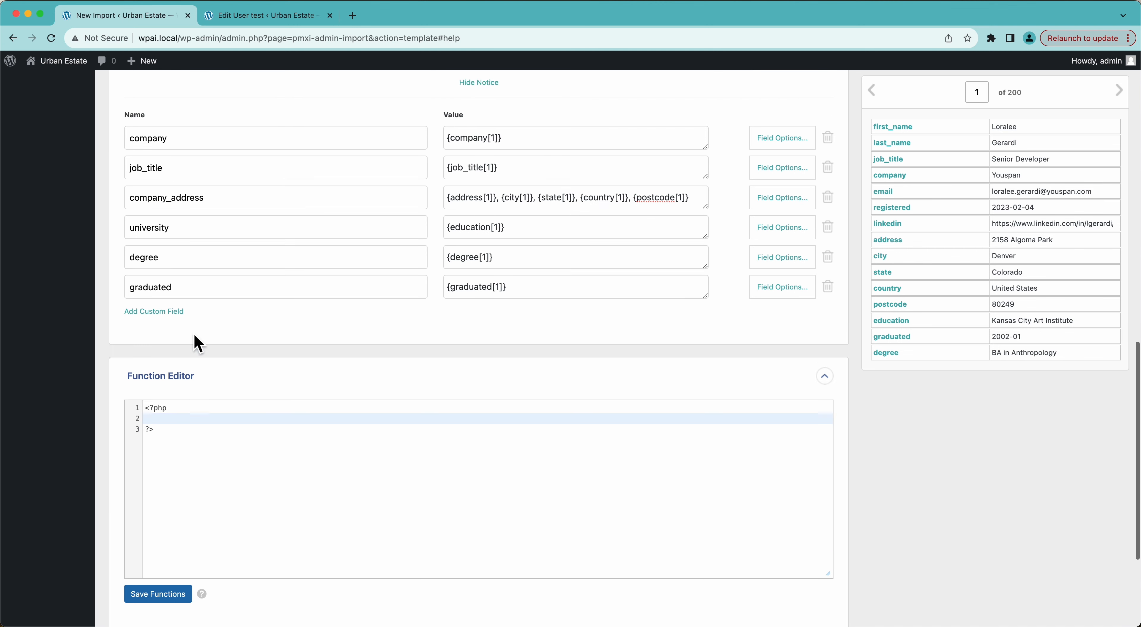
{"action": "scroll", "coordinate": [168, 124], "scroll_direction": "up", "scroll_amount": 1}
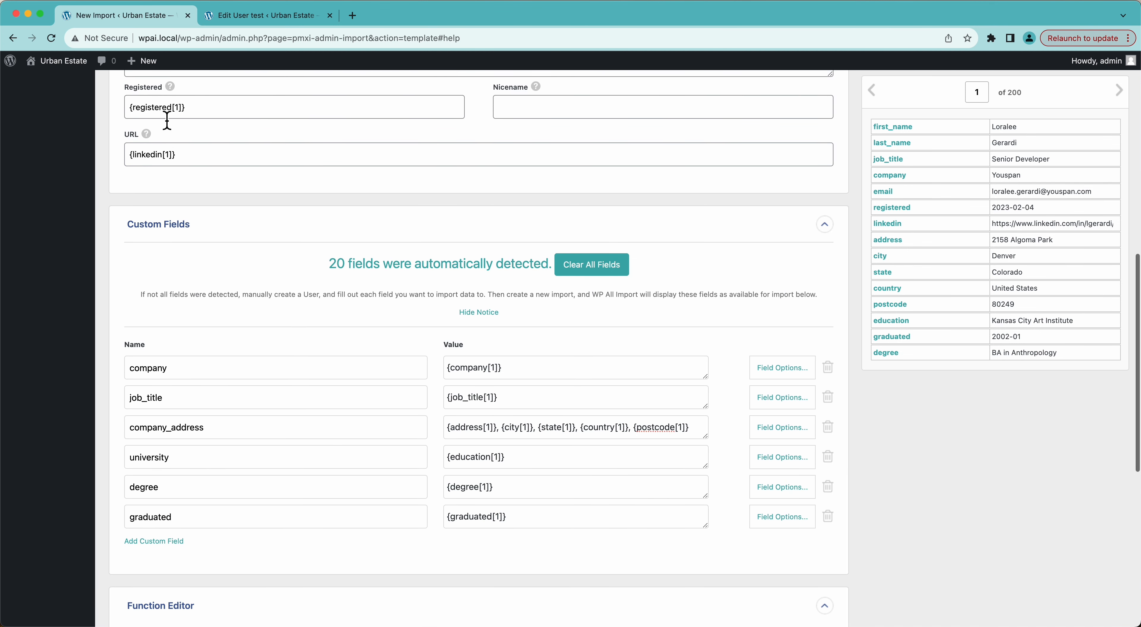
{"action": "scroll", "coordinate": [190, 344], "scroll_direction": "down", "scroll_amount": 6}
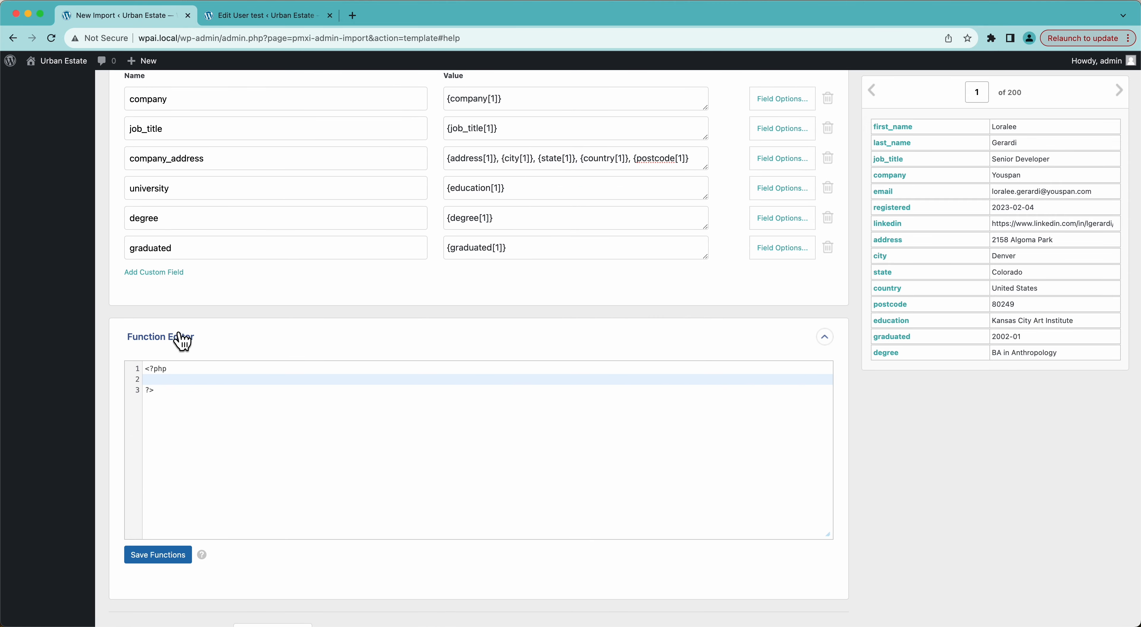
{"action": "left_click", "coordinate": [181, 341]}
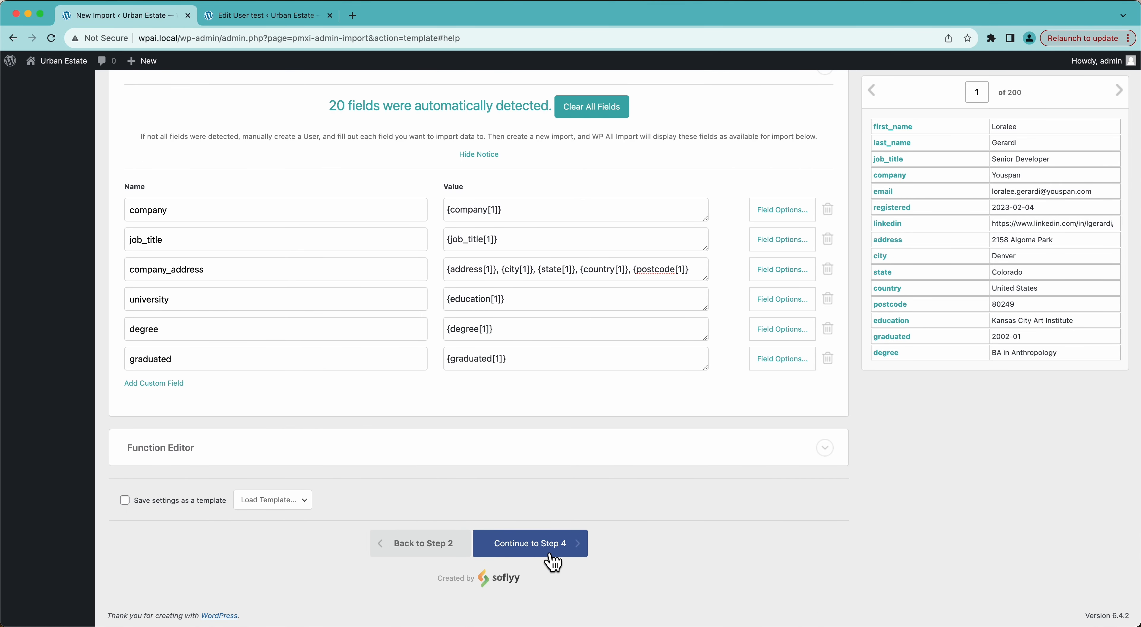
Continue to the import settings and use the email element {email[1]} as the Unique Identifier
{"action": "left_click", "coordinate": [552, 559]}
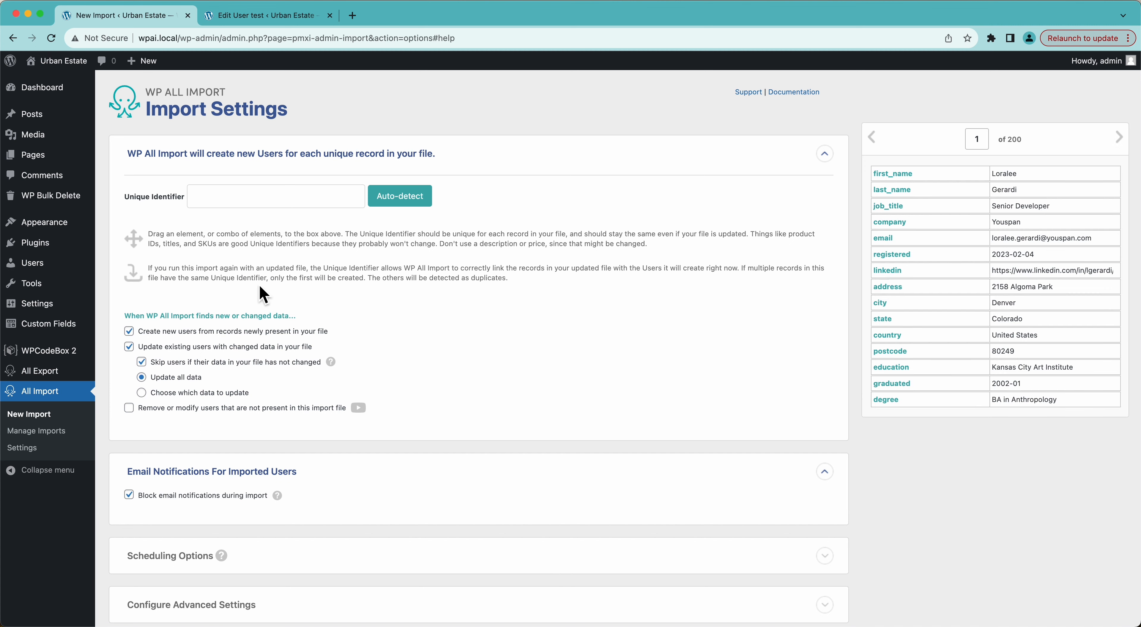
{"action": "left_click", "coordinate": [396, 198]}
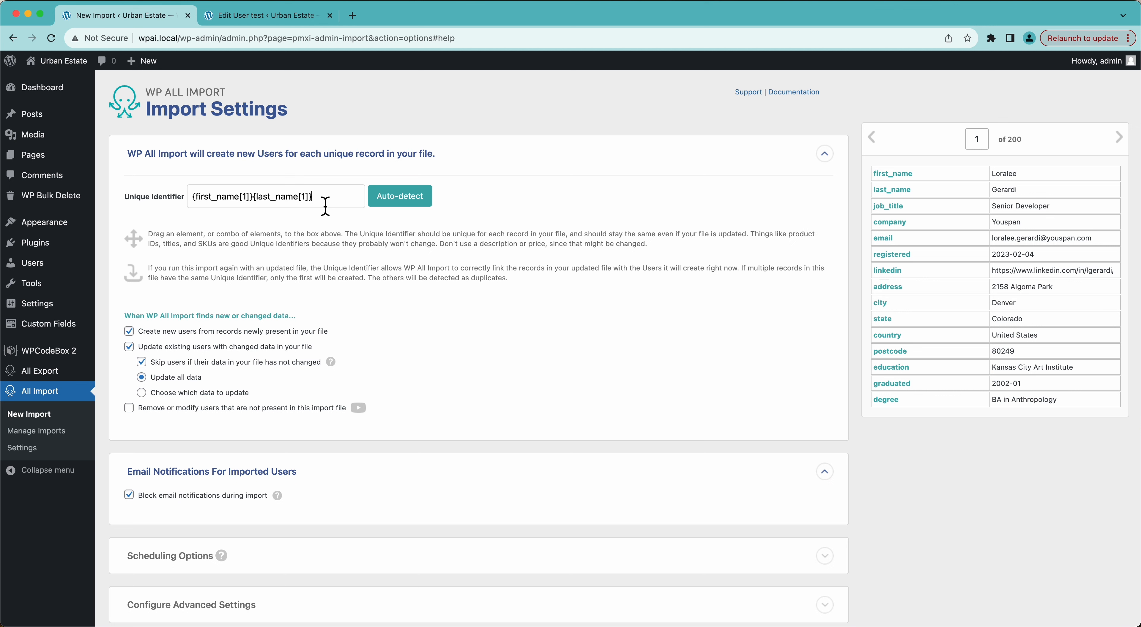
{"action": "key", "text": "super+a"}
{"action": "key", "text": "BackSpace"}
{"action": "left_click_drag", "start_coordinate": [883, 239], "coordinate": [245, 197]}
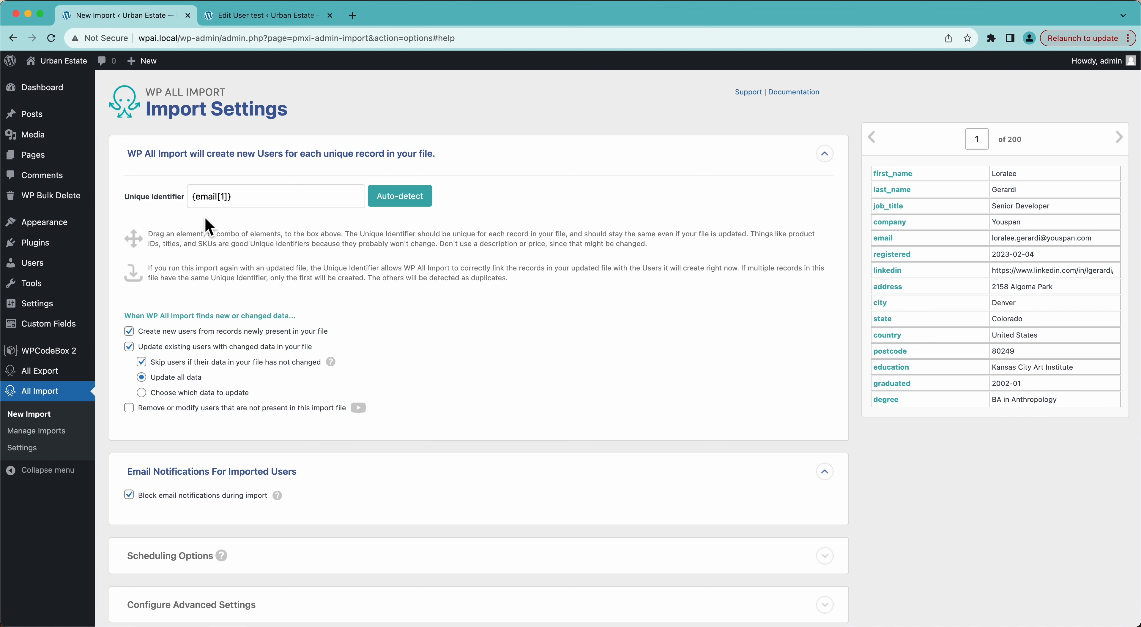
{"action": "scroll", "coordinate": [414, 432], "scroll_direction": "down", "scroll_amount": 5}
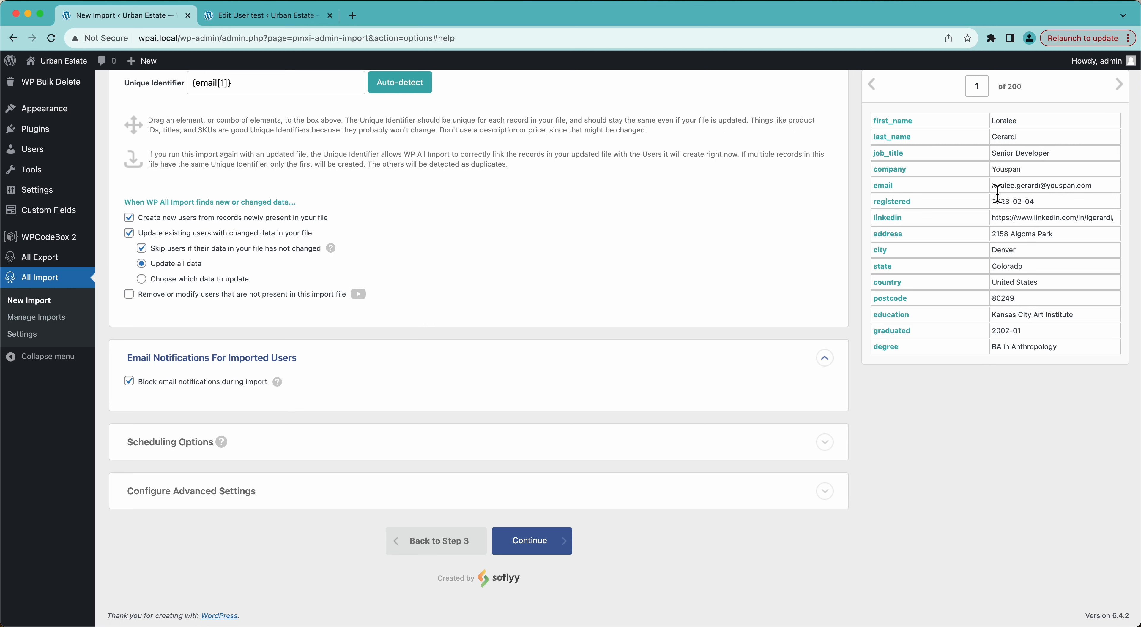
{"action": "left_click_drag", "start_coordinate": [993, 193], "coordinate": [1091, 195]}
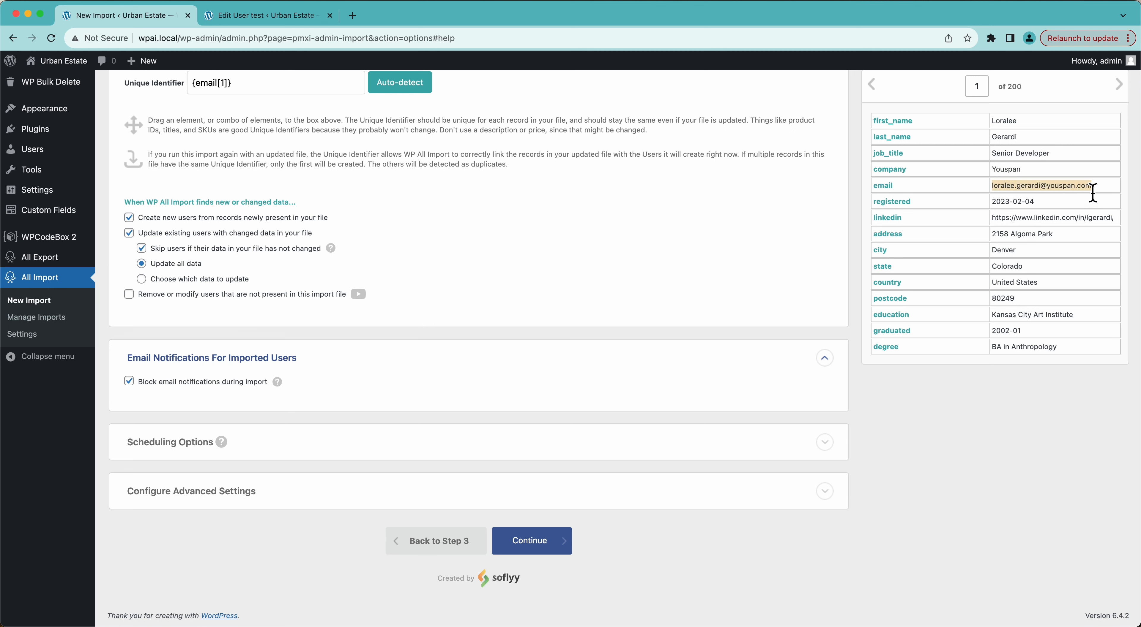
{"action": "left_click", "coordinate": [1091, 195]}
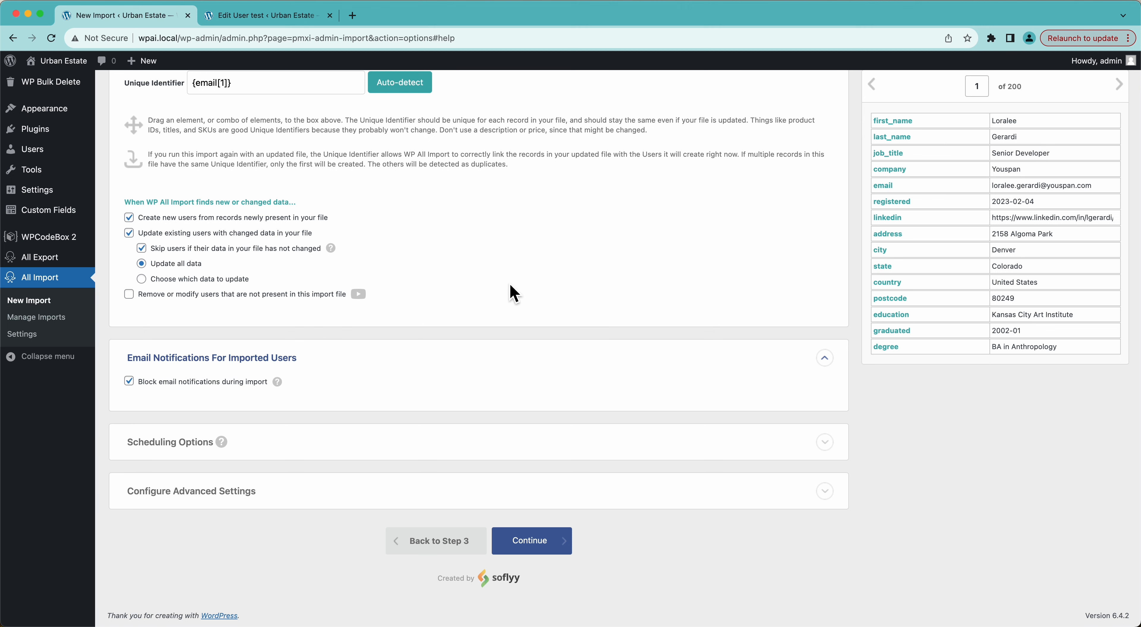
{"action": "left_click", "coordinate": [230, 295]}
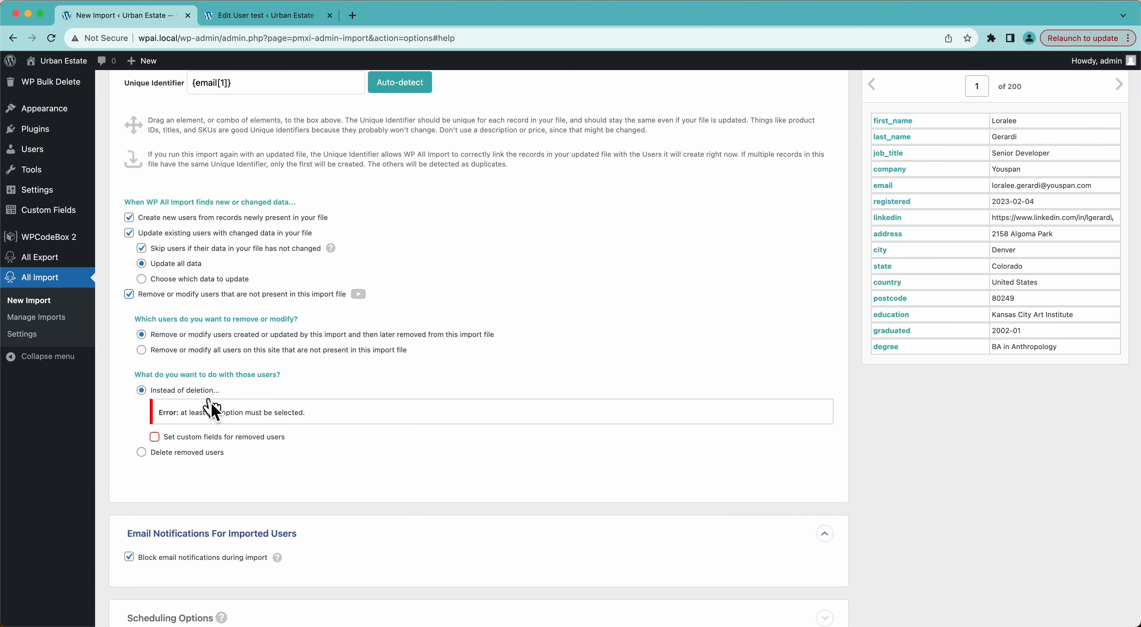
{"action": "left_click", "coordinate": [154, 437]}
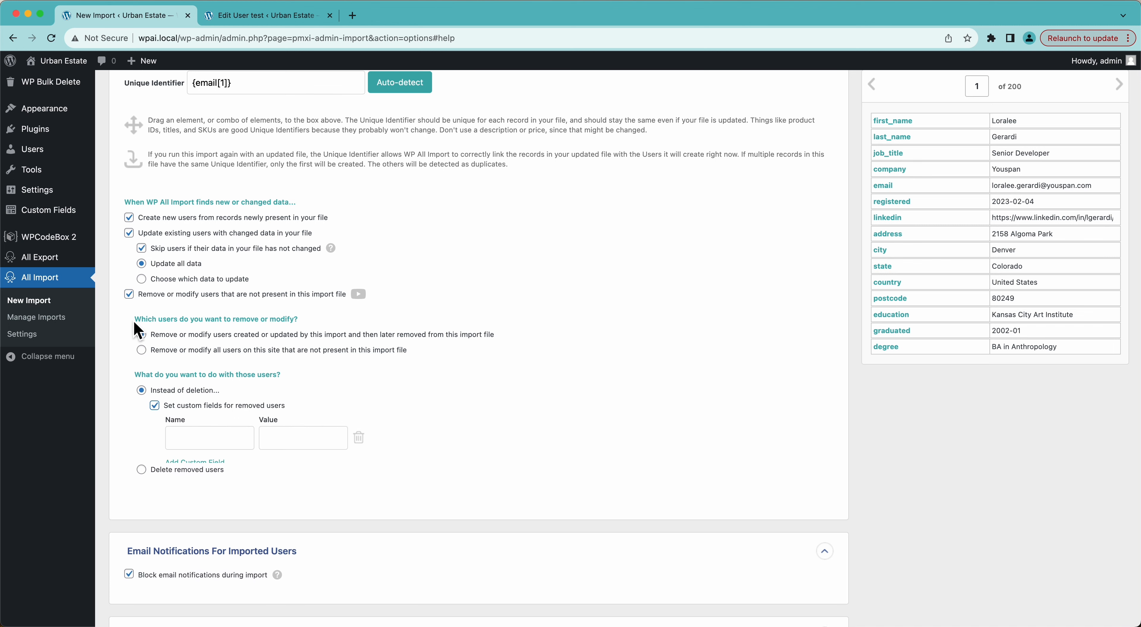
{"action": "left_click", "coordinate": [142, 471]}
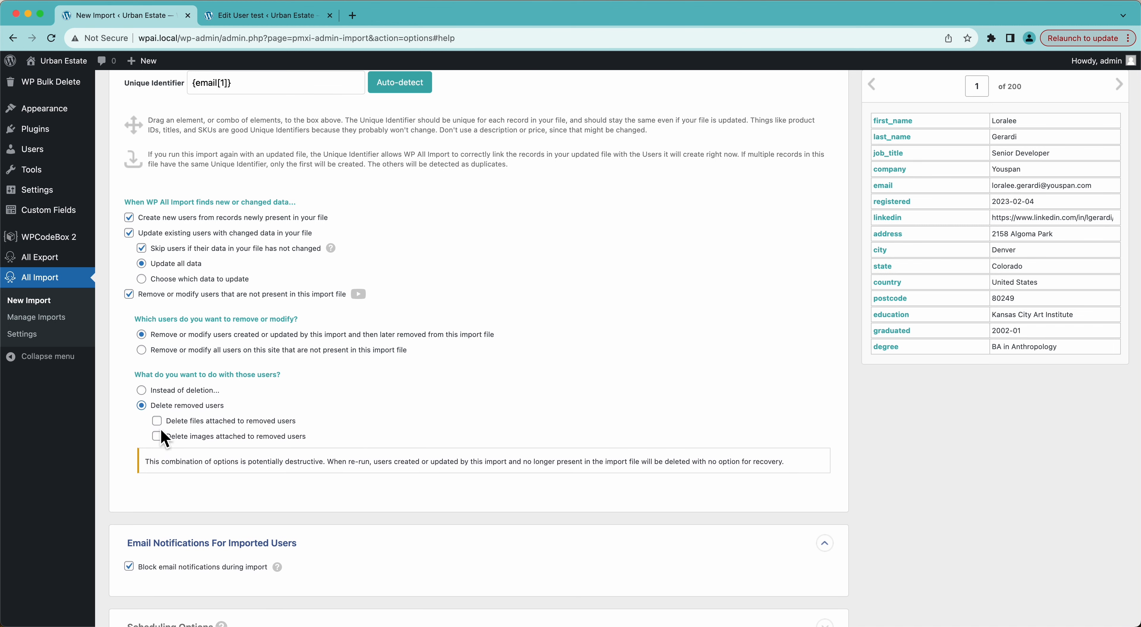
{"action": "left_click", "coordinate": [199, 353]}
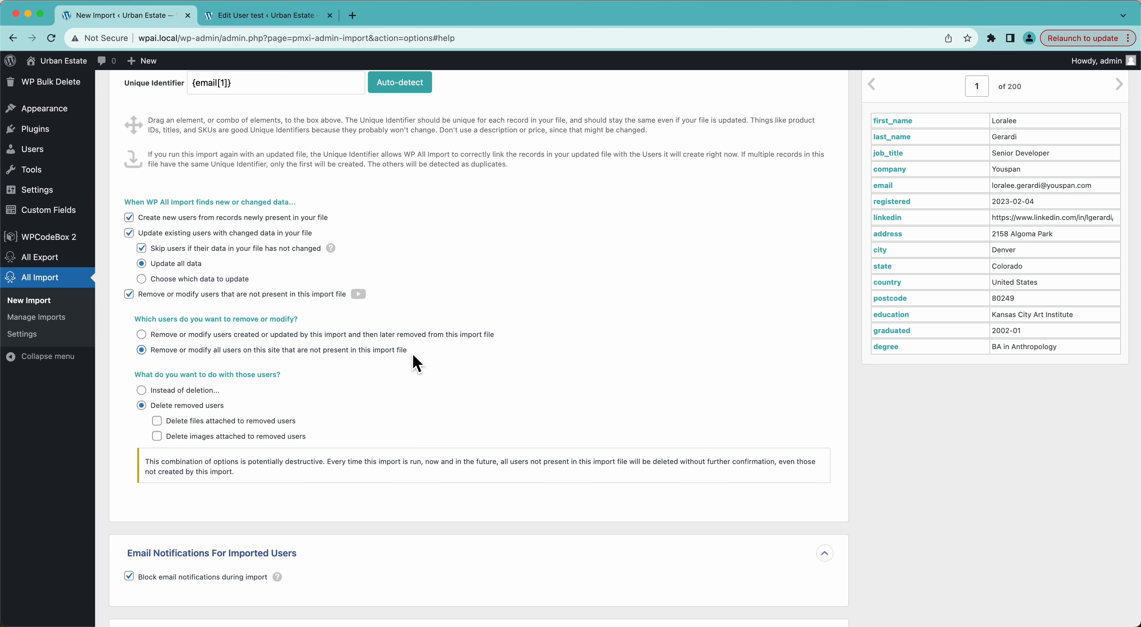
{"action": "left_click", "coordinate": [182, 295]}
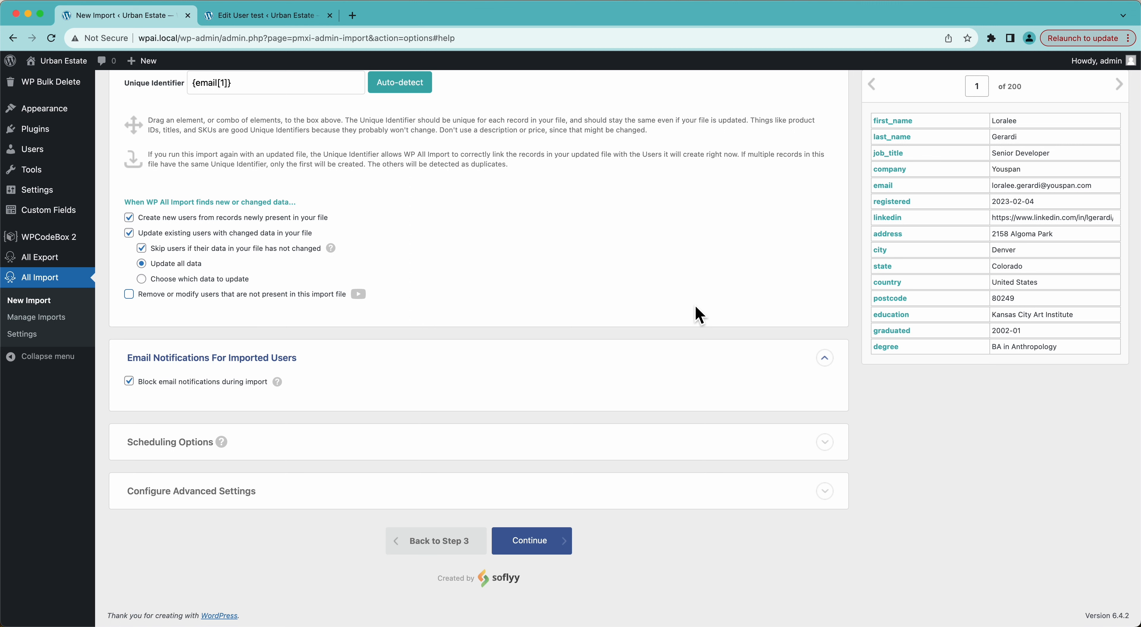
{"action": "left_click", "coordinate": [148, 385]}
{"action": "left_click", "coordinate": [129, 381]}
Expand the Configure Advanced Settings section of the import settings
{"action": "left_click", "coordinate": [181, 500]}
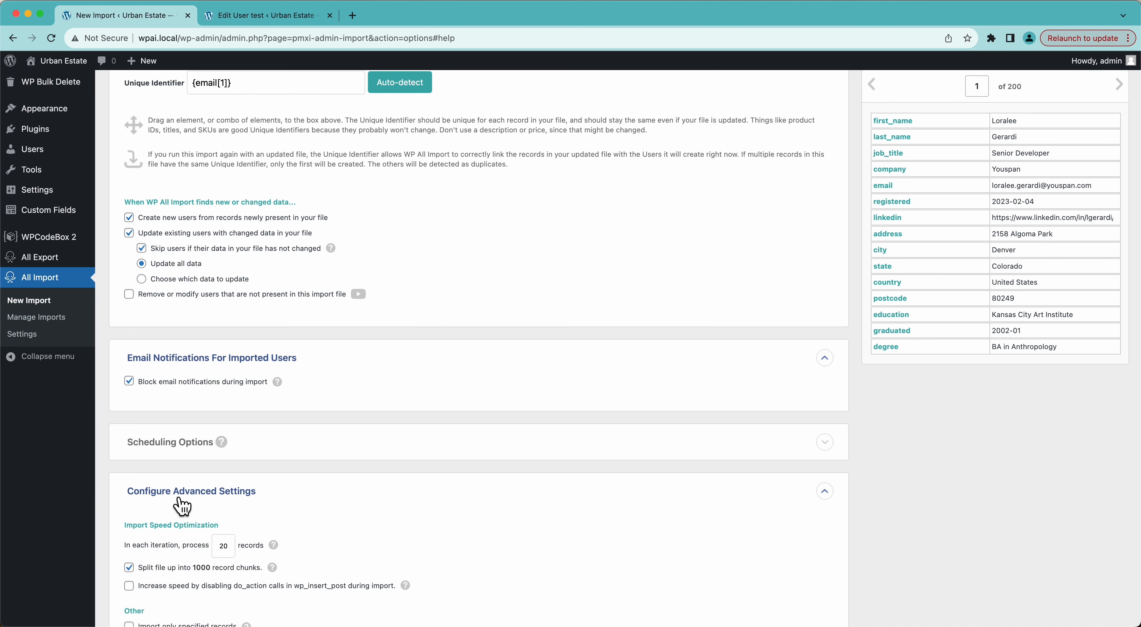
{"action": "scroll", "coordinate": [181, 507], "scroll_direction": "down", "scroll_amount": 3}
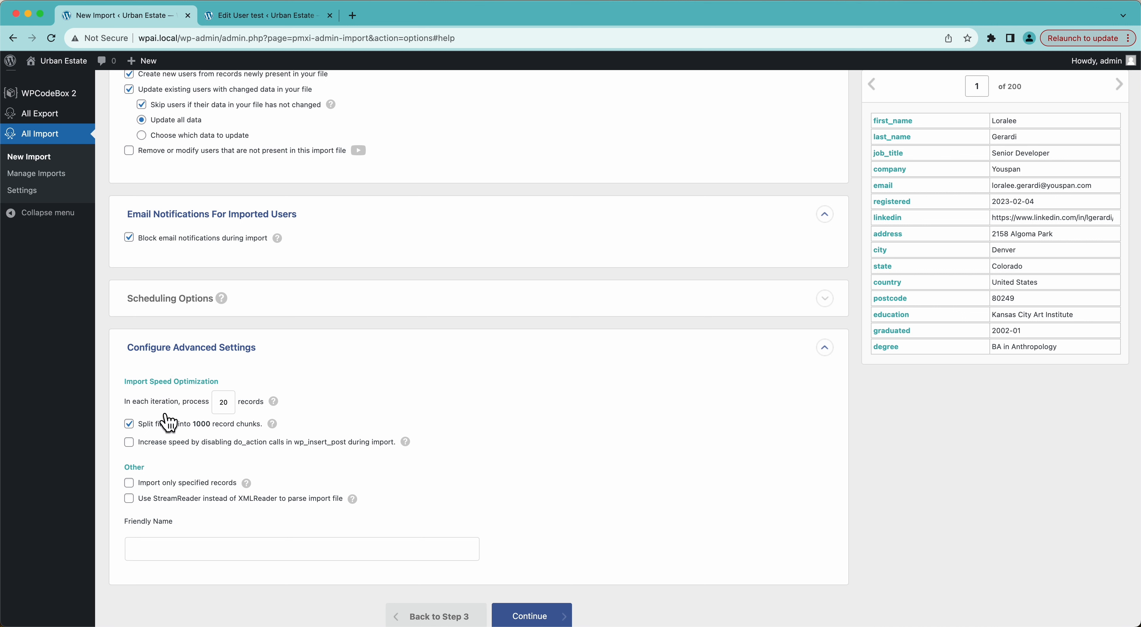
{"action": "left_click", "coordinate": [130, 485]}
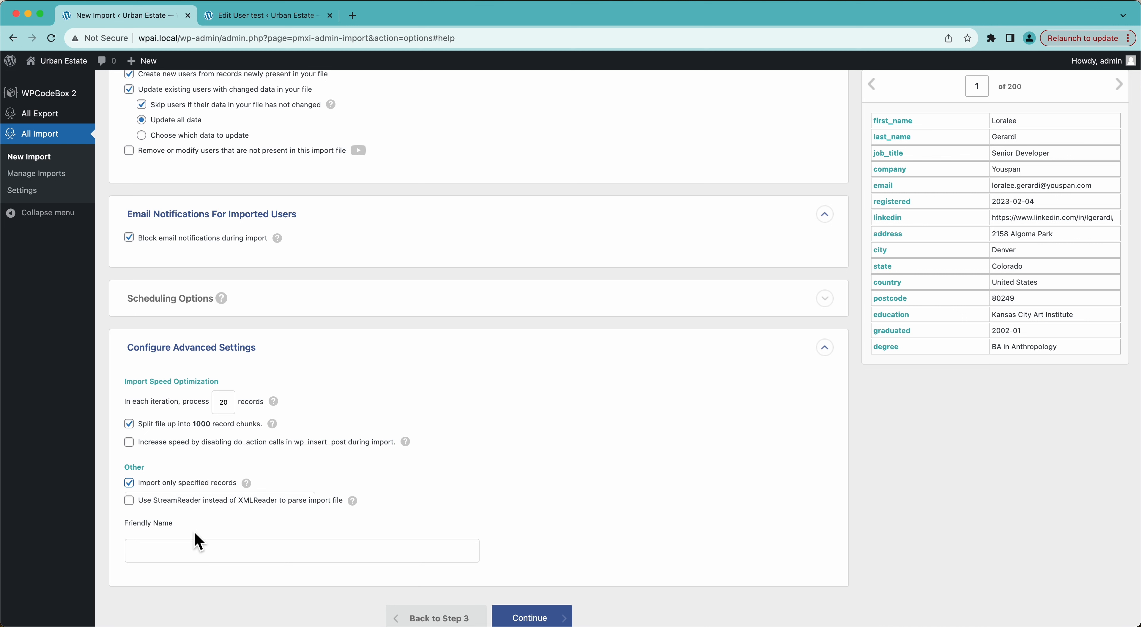
{"action": "left_click", "coordinate": [160, 510]}
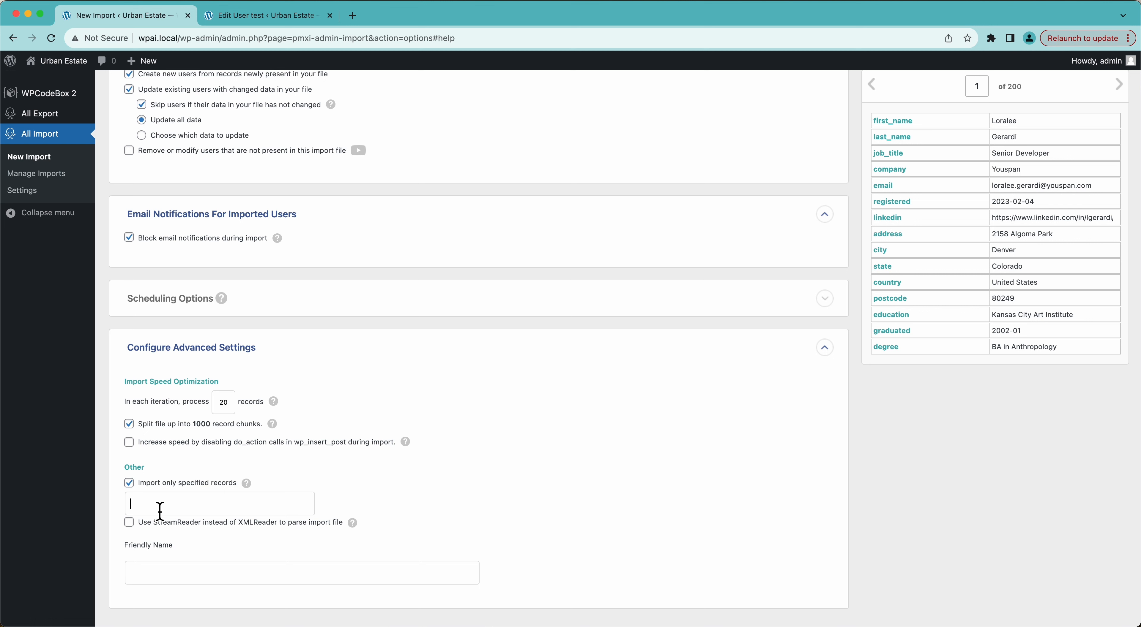
{"action": "type", "text": "1-10"}
{"action": "mouse_move", "coordinate": [247, 487]}
{"action": "left_click", "coordinate": [129, 485]}
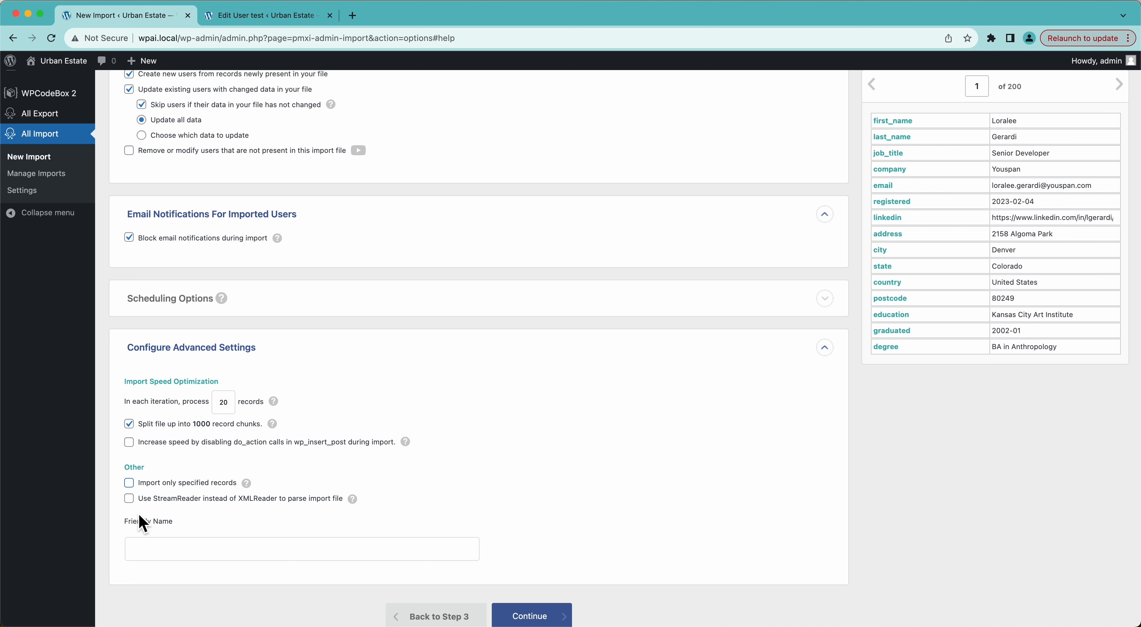
Set the import's Friendly Name to "User Import"
{"action": "left_click", "coordinate": [156, 557]}
{"action": "type", "text": "User Import"}
Continue to the Confirm & Run page and run the import
{"action": "scroll", "coordinate": [200, 618], "scroll_direction": "up", "scroll_amount": 6}
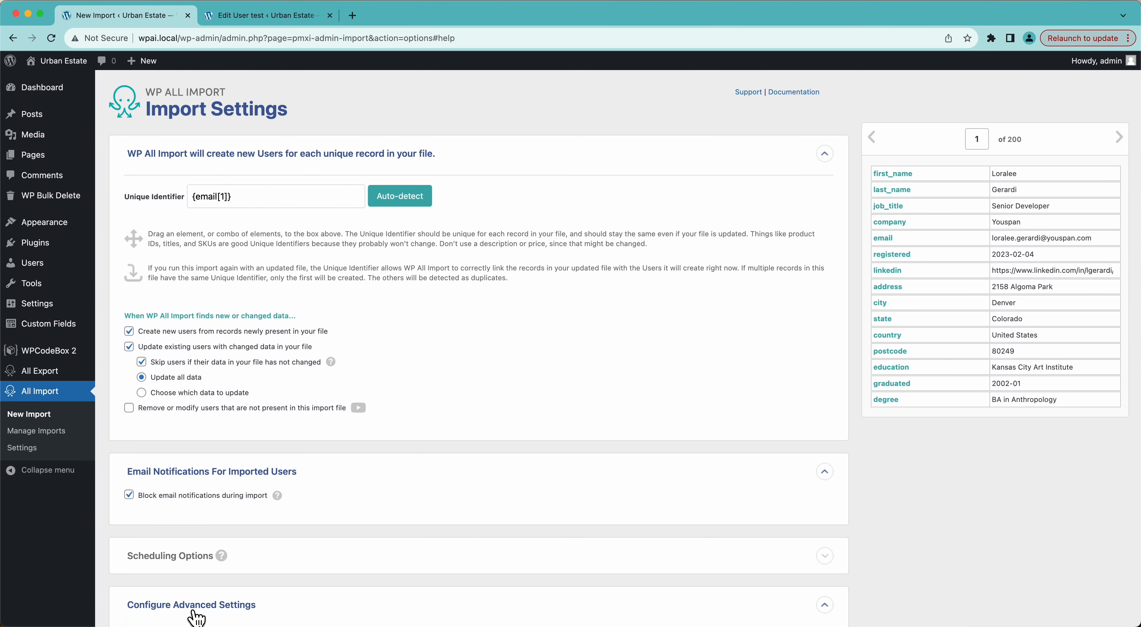
{"action": "scroll", "coordinate": [195, 618], "scroll_direction": "down", "scroll_amount": 6}
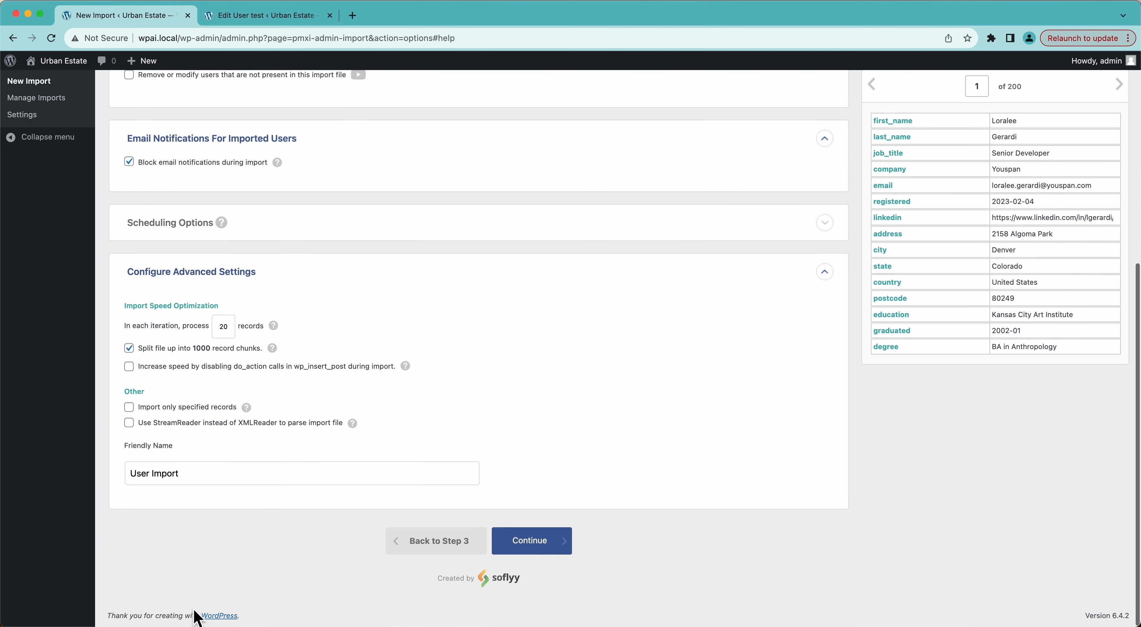
{"action": "left_click", "coordinate": [554, 551]}
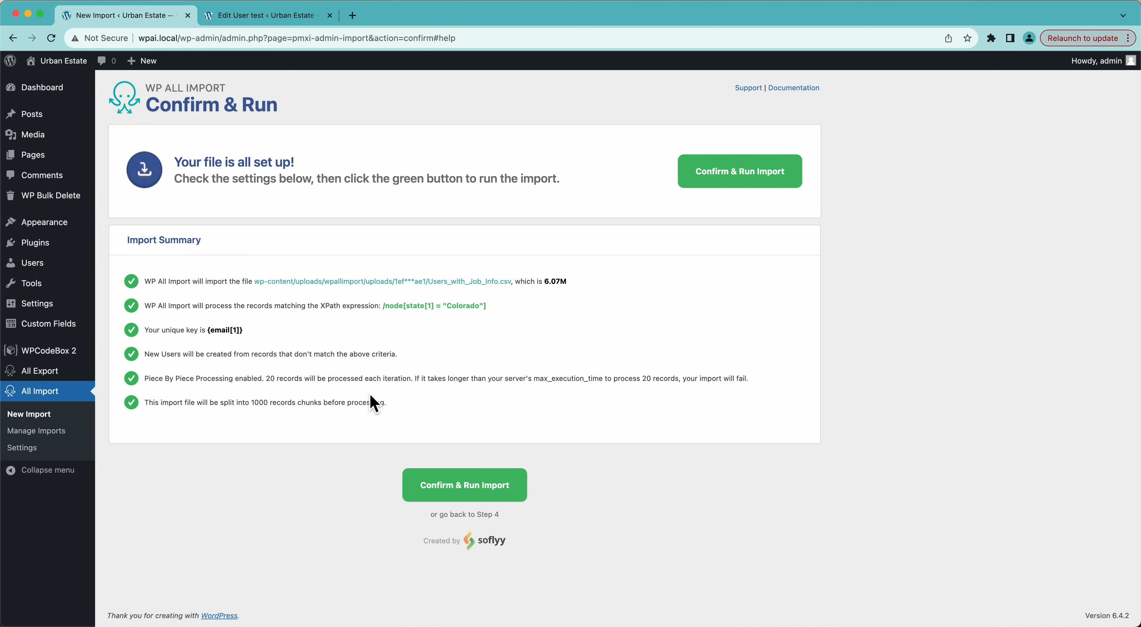
{"action": "left_click", "coordinate": [715, 190]}
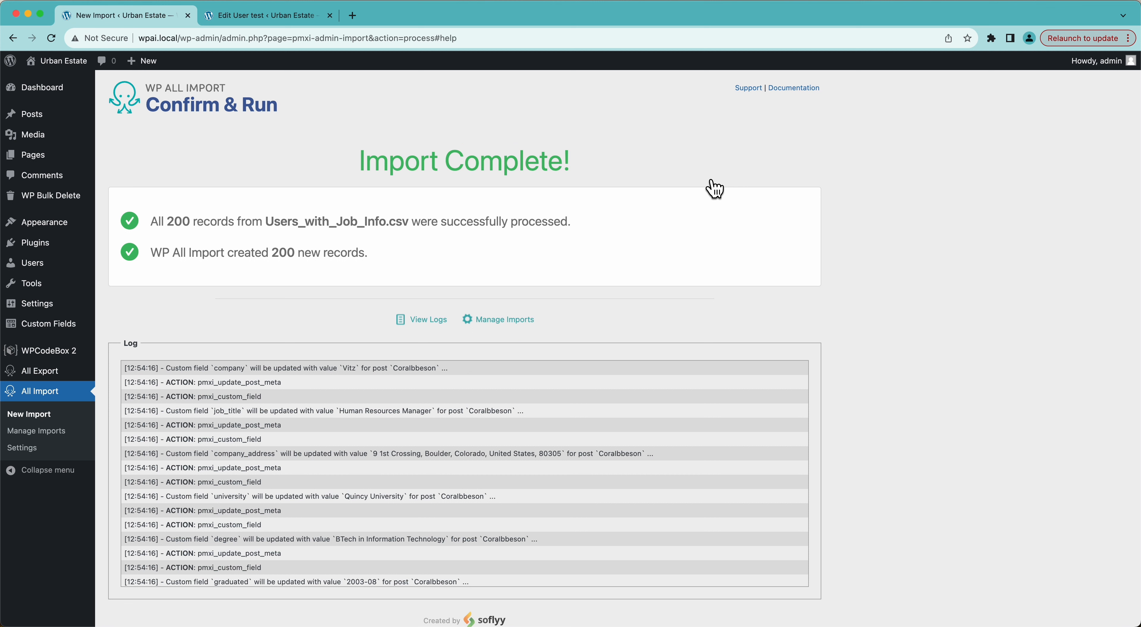
Open the All Users list in a new browser tab and open an imported subscriber's edit page
{"action": "mouse_move", "coordinate": [53, 274]}
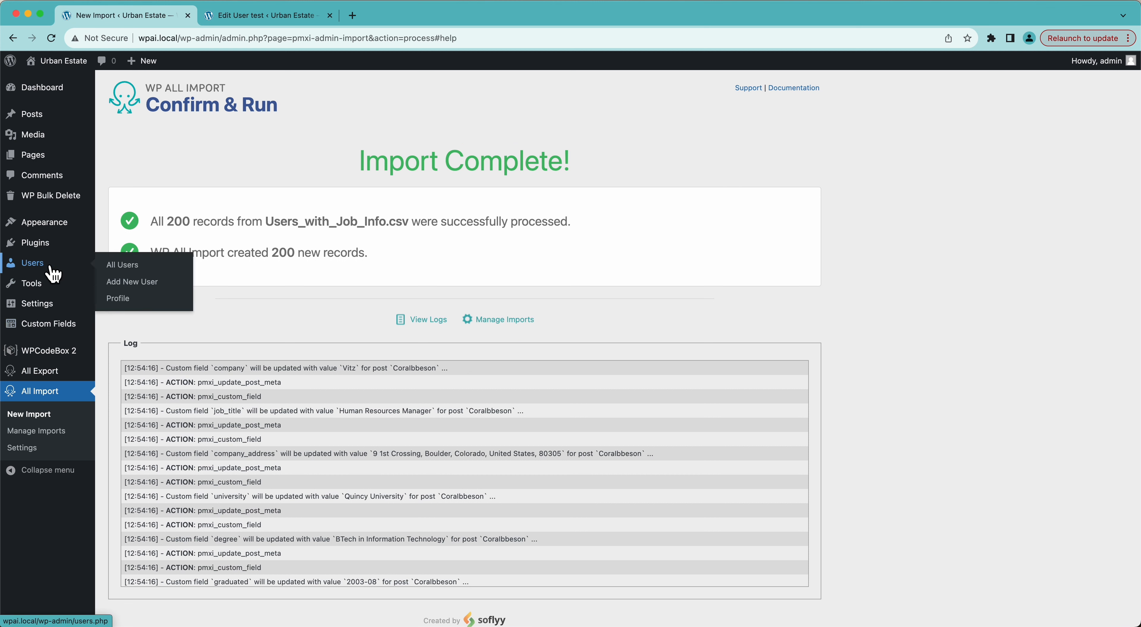
{"action": "left_click", "coordinate": [113, 266], "text": "super"}
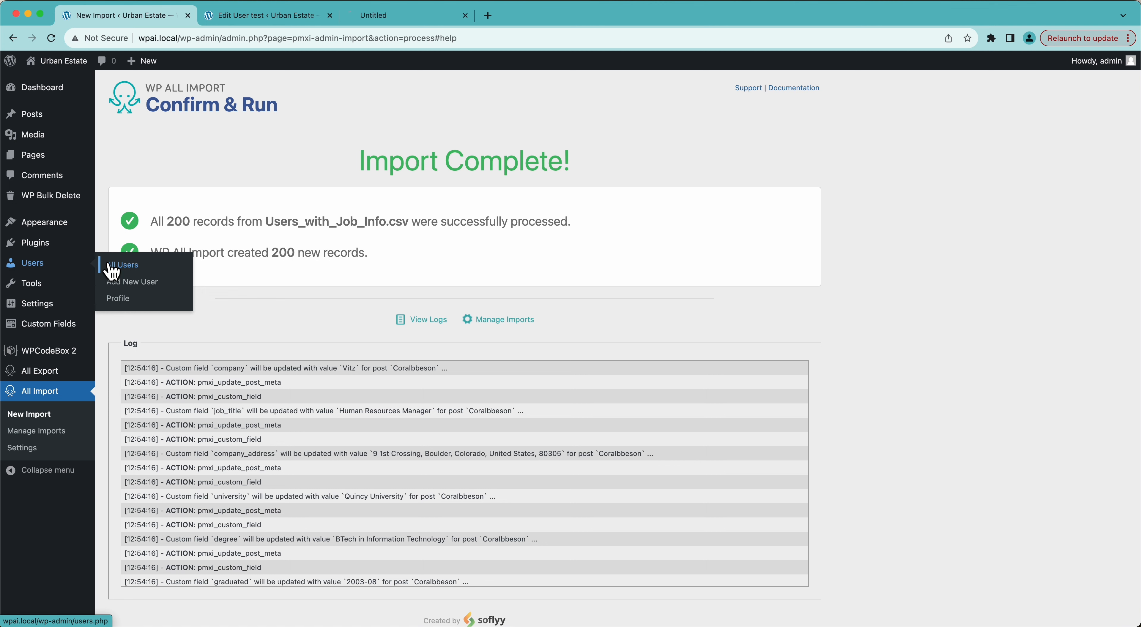
{"action": "left_click", "coordinate": [372, 16]}
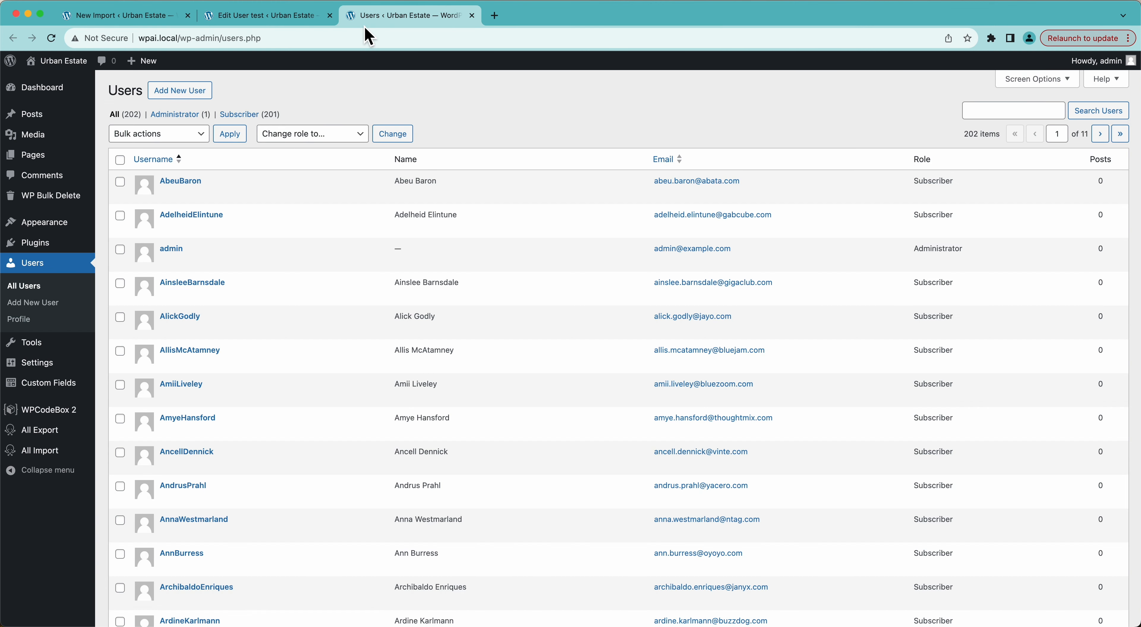
{"action": "scroll", "coordinate": [448, 382], "scroll_direction": "down", "scroll_amount": 3}
{"action": "scroll", "coordinate": [452, 386], "scroll_direction": "down", "scroll_amount": 5}
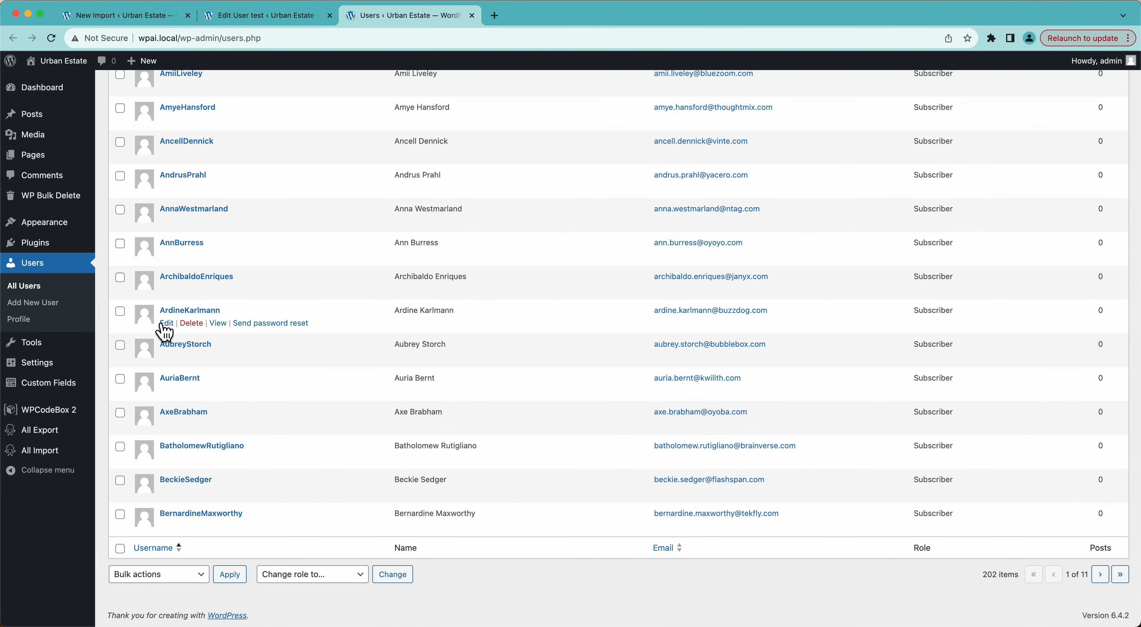
{"action": "left_click", "coordinate": [167, 323]}
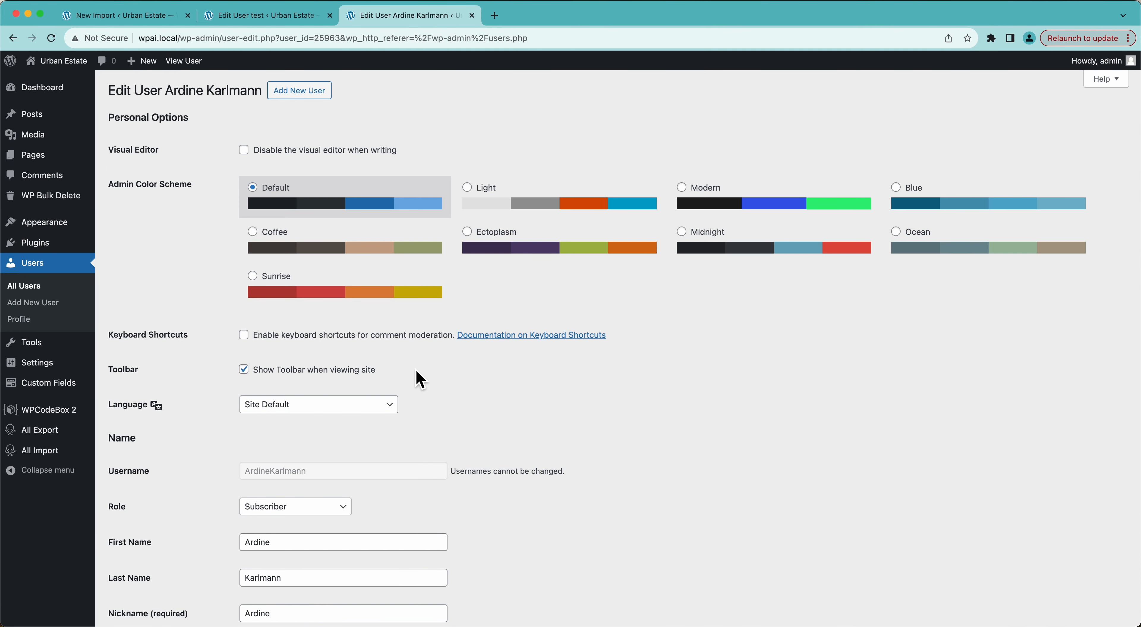
Examine the imported user's name, contact, biographical info and custom User Fields to check the mapped values
{"action": "scroll", "coordinate": [191, 436], "scroll_direction": "down", "scroll_amount": 5}
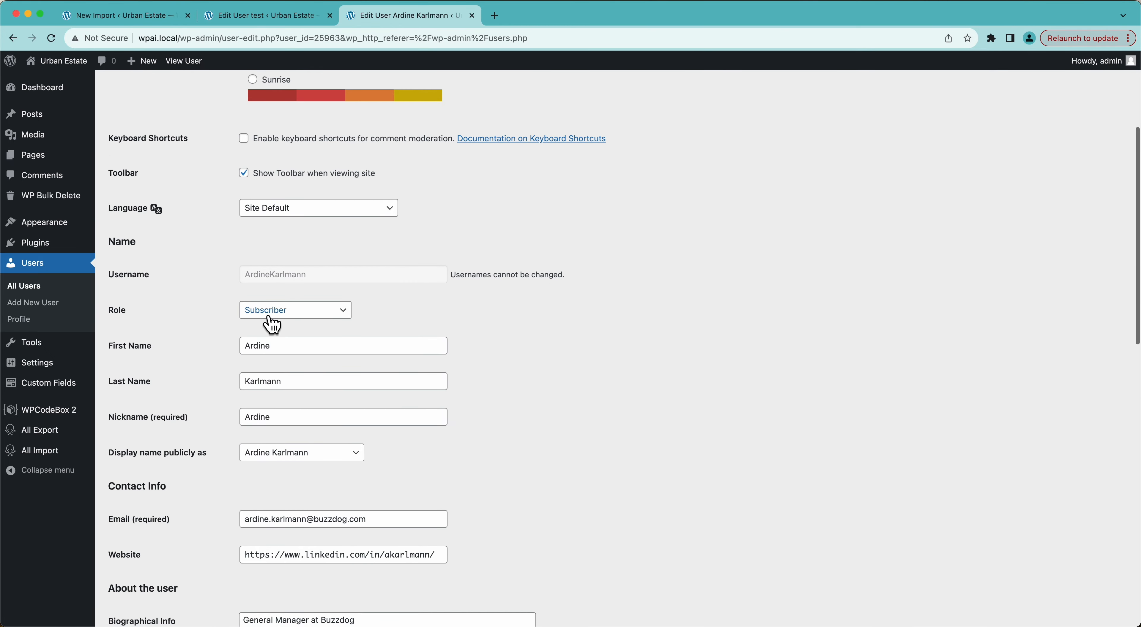
{"action": "scroll", "coordinate": [213, 350], "scroll_direction": "down", "scroll_amount": 2}
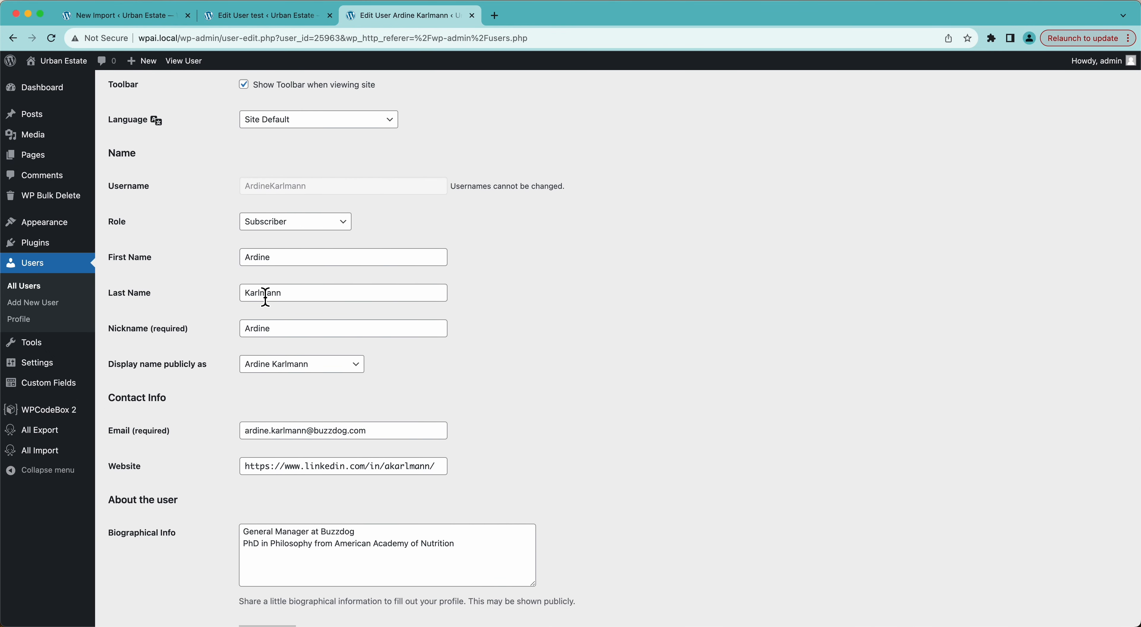
{"action": "scroll", "coordinate": [260, 407], "scroll_direction": "down", "scroll_amount": 3}
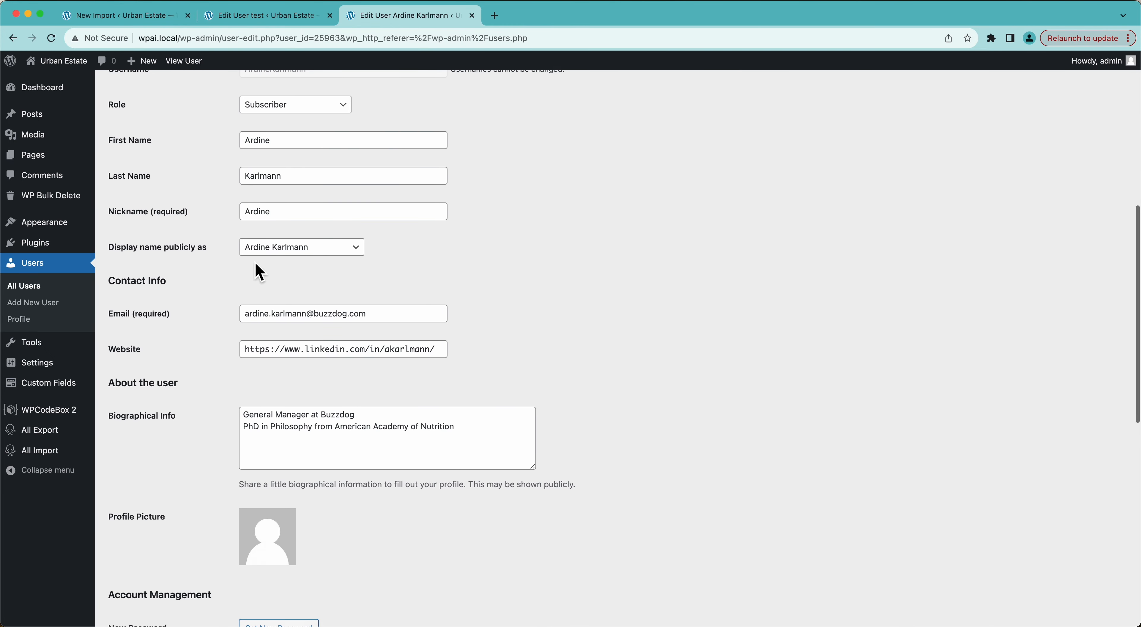
{"action": "scroll", "coordinate": [388, 315], "scroll_direction": "down", "scroll_amount": 1}
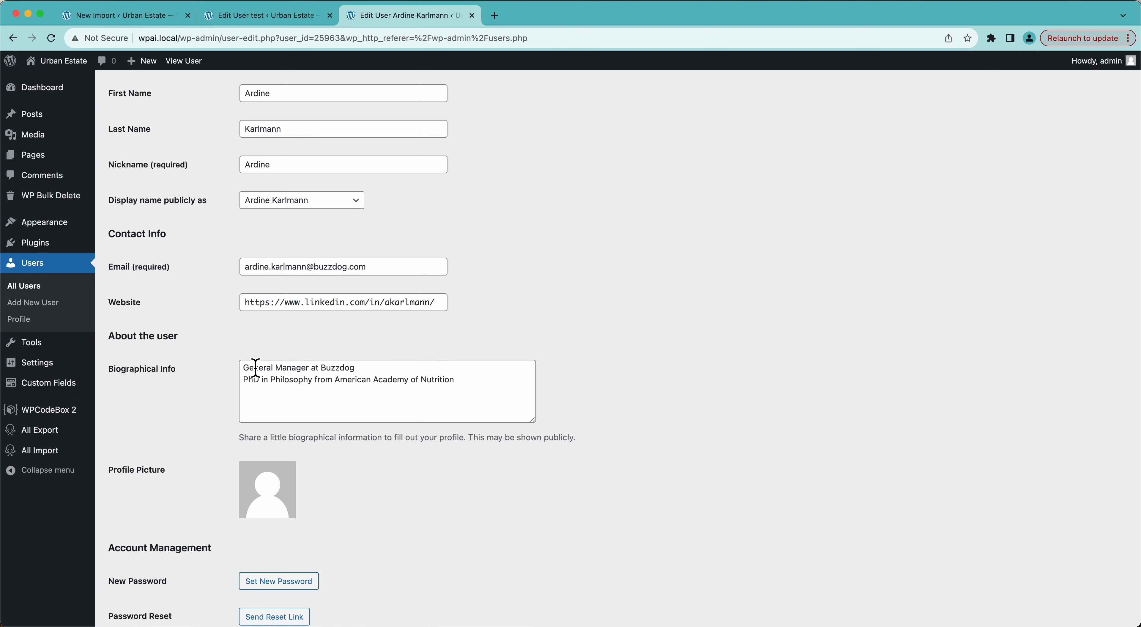
{"action": "left_click_drag", "start_coordinate": [256, 367], "coordinate": [410, 395]}
{"action": "left_click", "coordinate": [413, 396]}
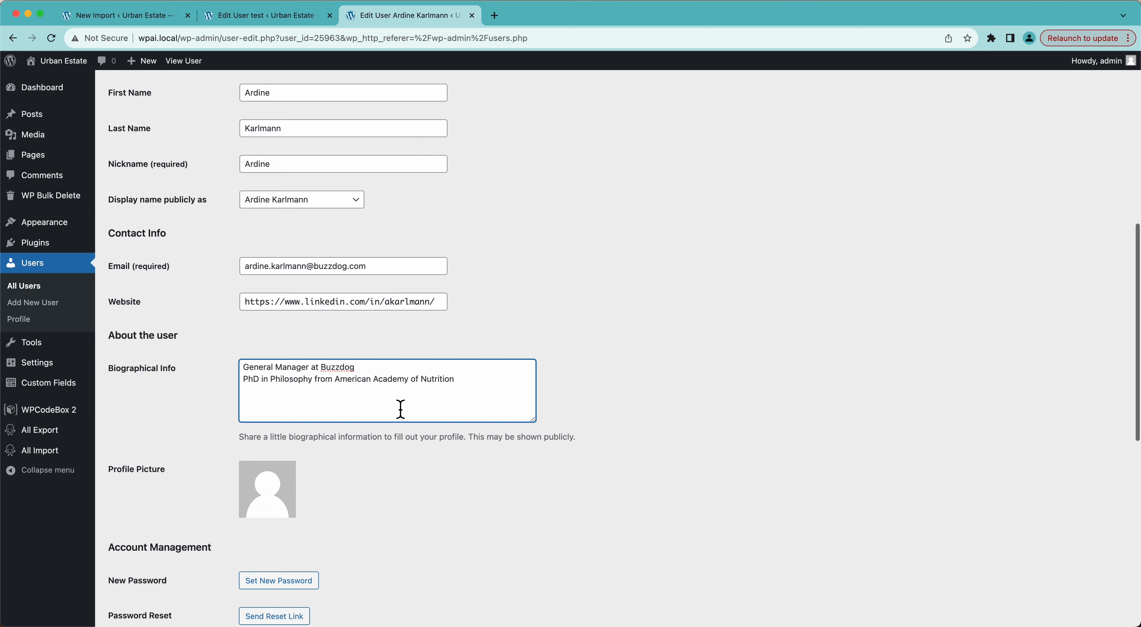
{"action": "scroll", "coordinate": [400, 409], "scroll_direction": "down", "scroll_amount": 5}
{"action": "scroll", "coordinate": [400, 409], "scroll_direction": "down", "scroll_amount": 4}
{"action": "scroll", "coordinate": [398, 410], "scroll_direction": "down", "scroll_amount": 3}
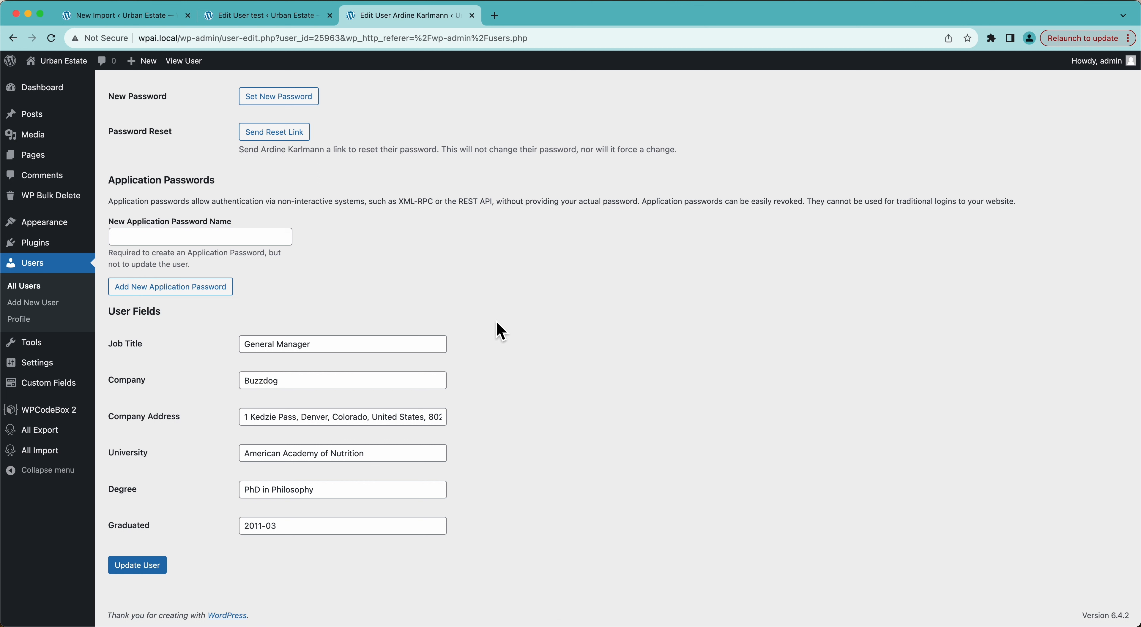
{"action": "mouse_move", "coordinate": [49, 436]}
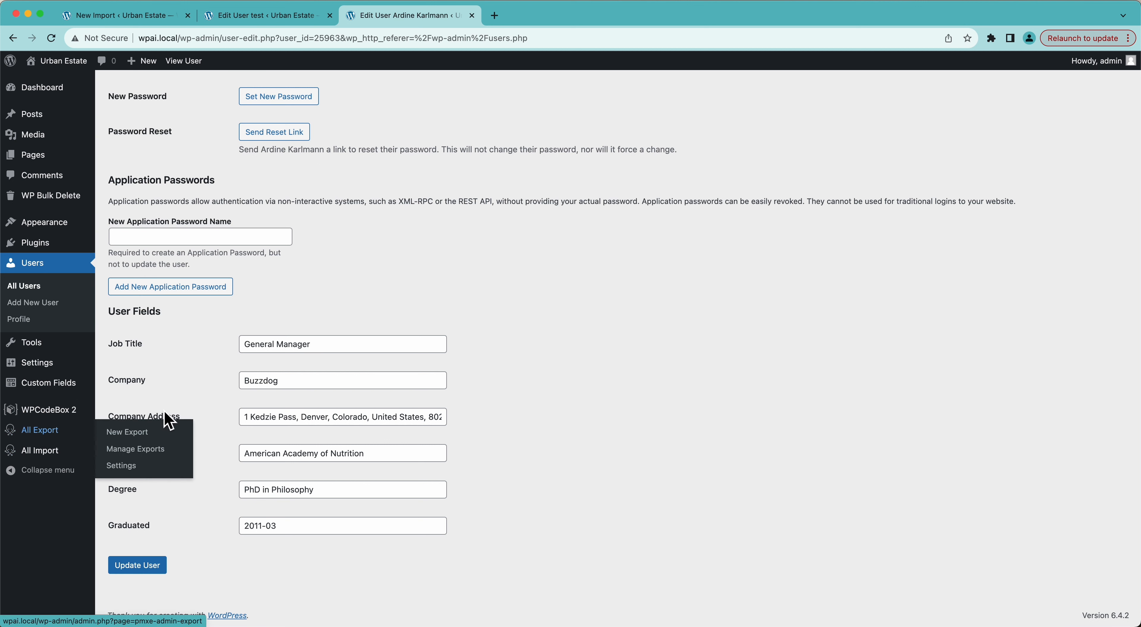